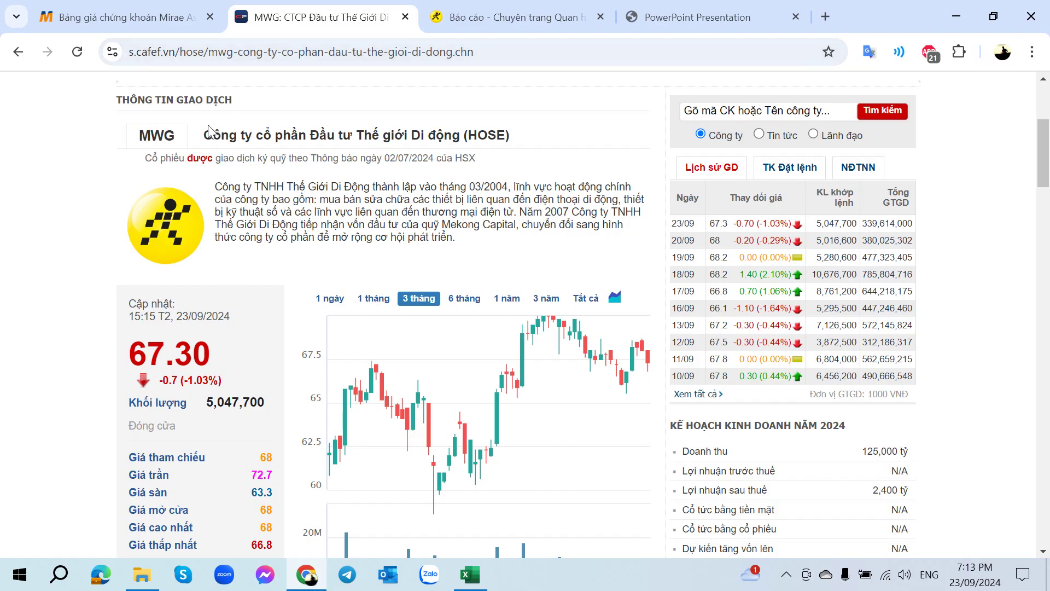
# - Switch to the MWG workbook in Excel and examine the 2022 reporting periods on the DT Chuỗi sheet, from 2T/22 to 11T/22
pyautogui.click(484, 584)
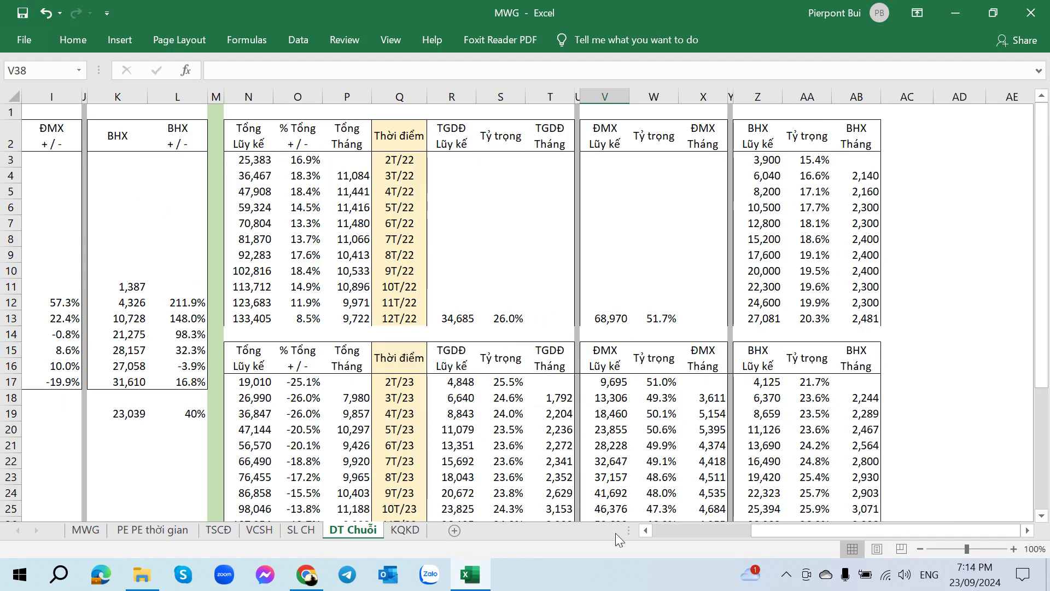
pyautogui.moveTo(693, 532); pyautogui.dragTo(833, 538)
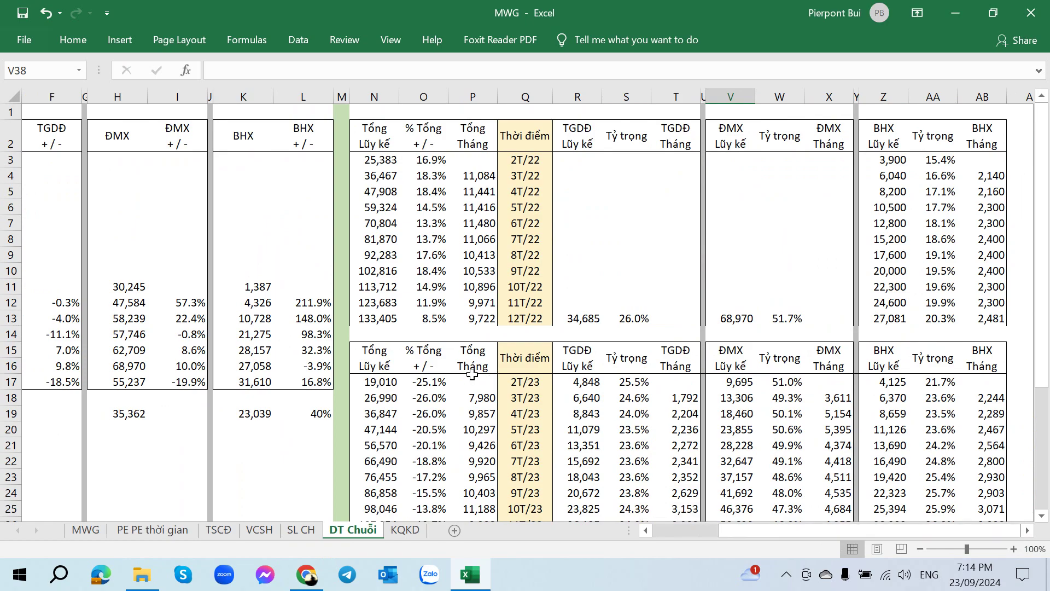
pyautogui.click(523, 239)
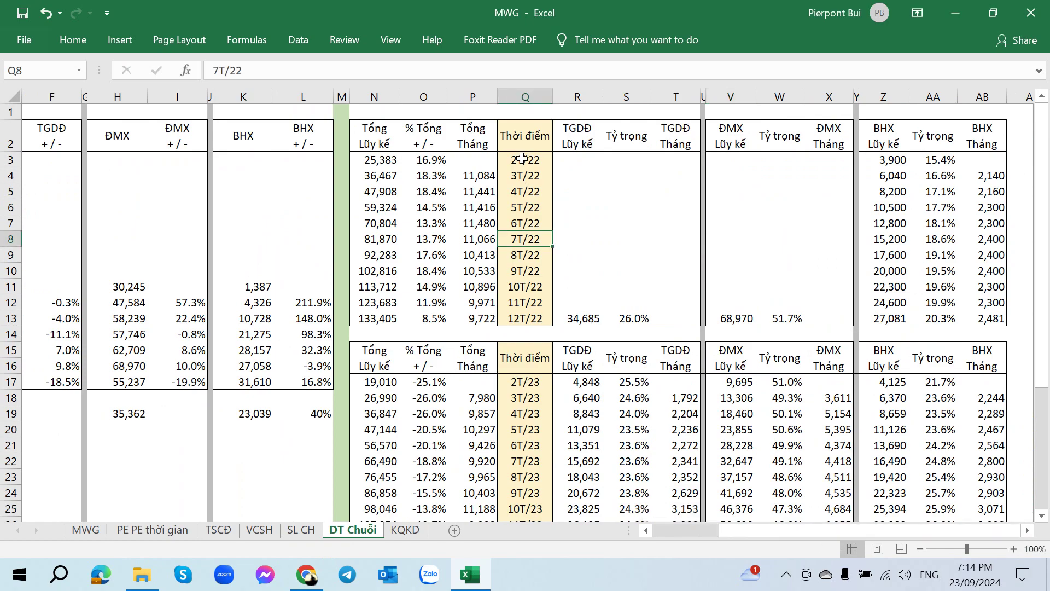
pyautogui.click(522, 160)
pyautogui.click(524, 302)
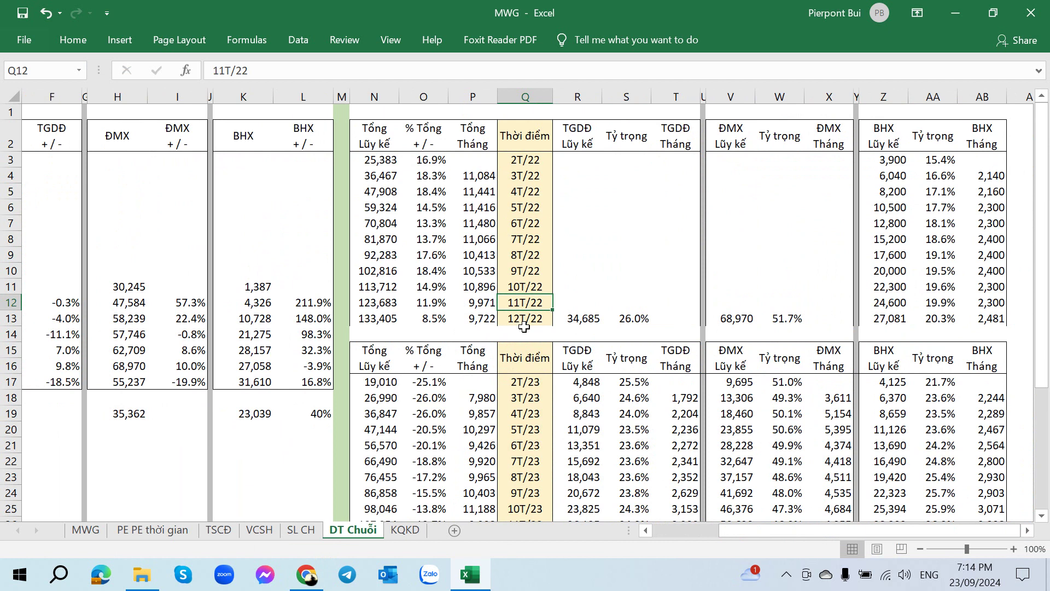
# - Examine the 2022 cumulative revenue, share and monthly columns for the BHX, TGDĐ and ĐMX chains
pyautogui.click(925, 211)
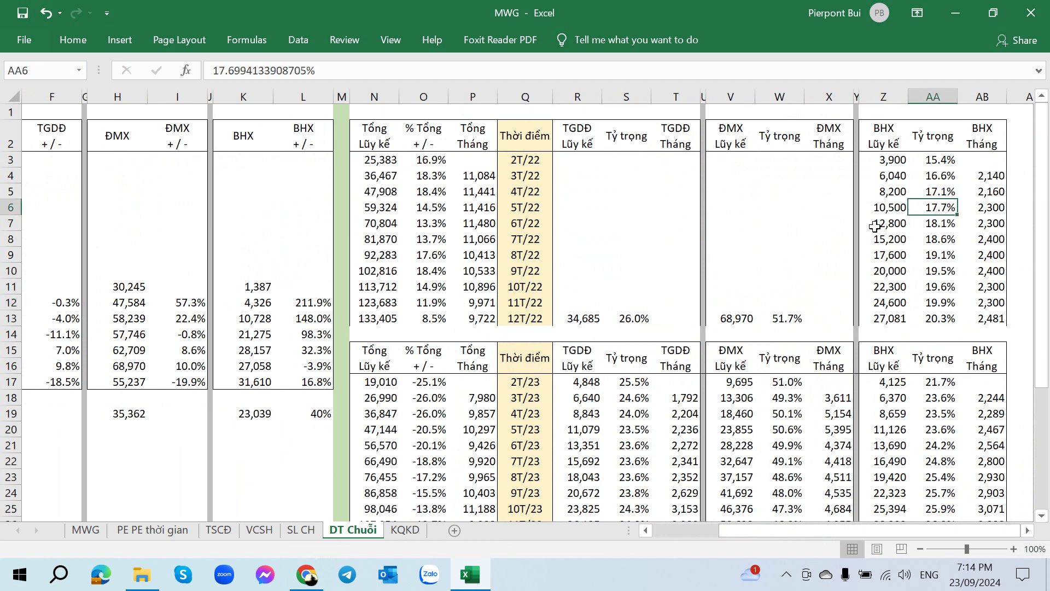
pyautogui.click(876, 224)
pyautogui.click(924, 208)
pyautogui.click(969, 221)
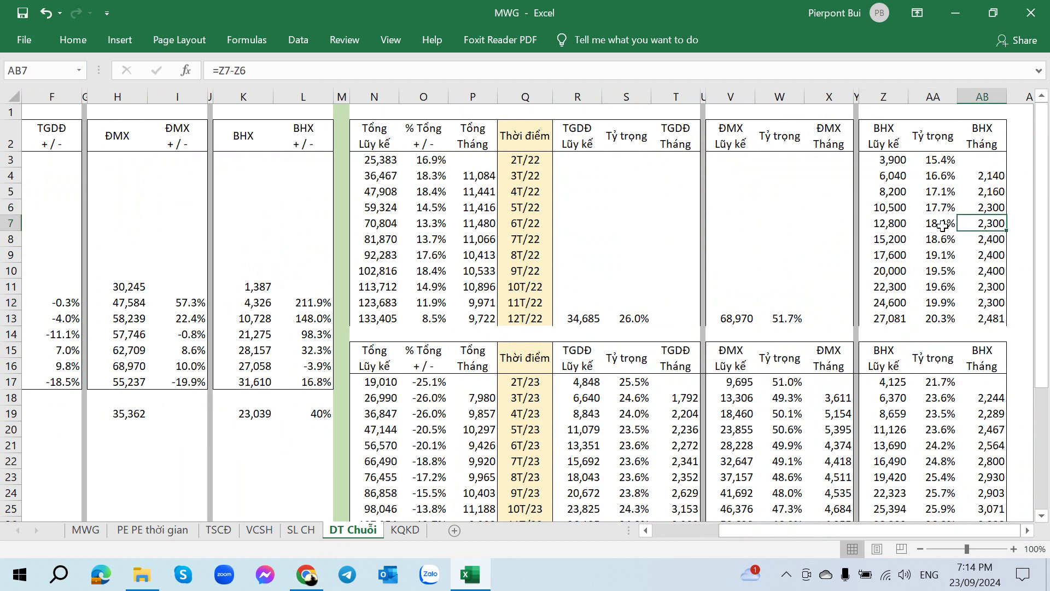
pyautogui.click(596, 211)
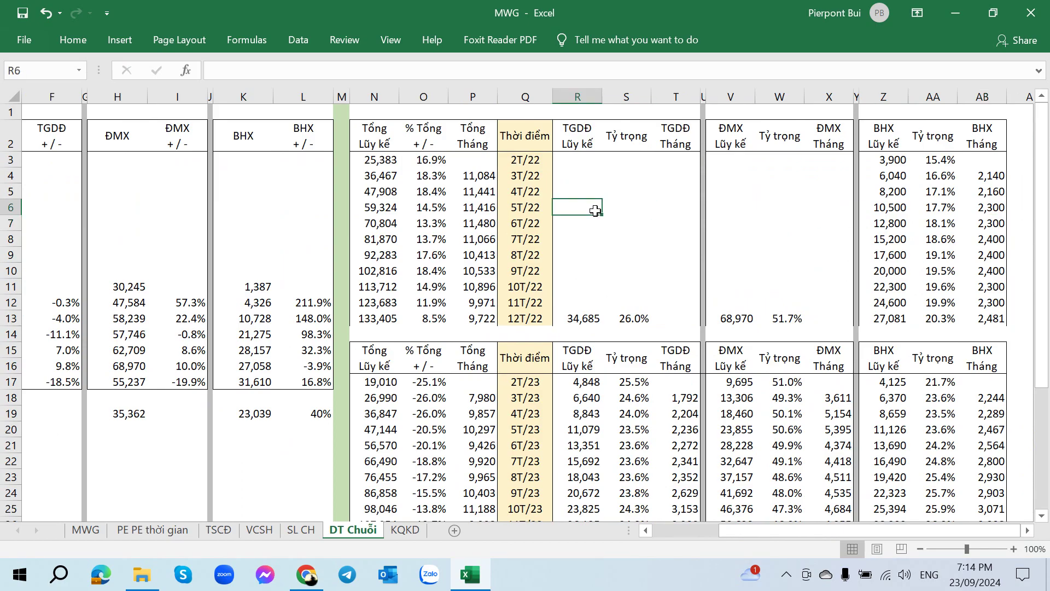
pyautogui.click(751, 204)
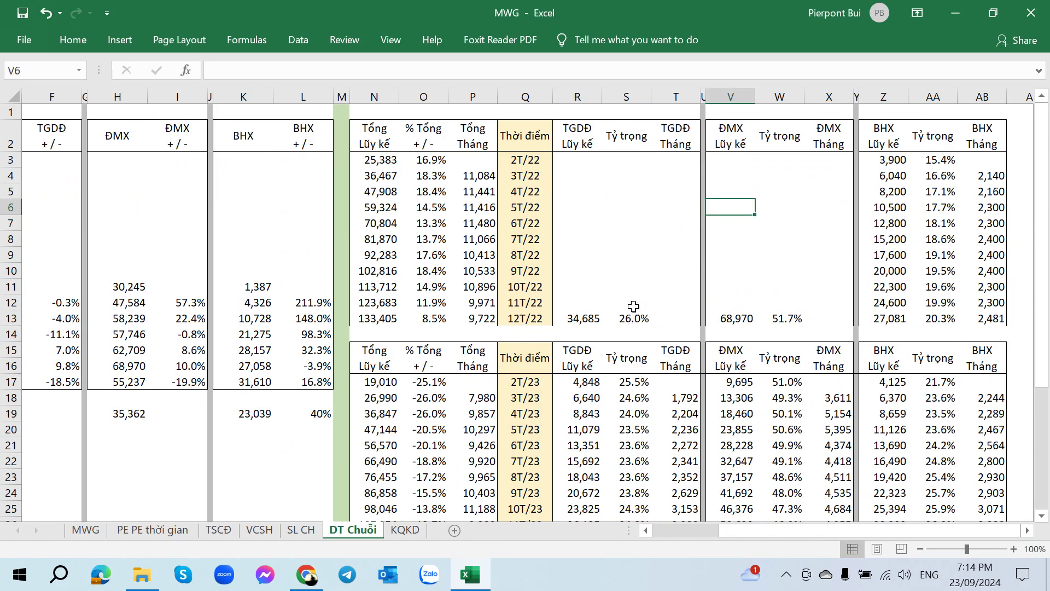
pyautogui.scroll(-3, 625, 253)
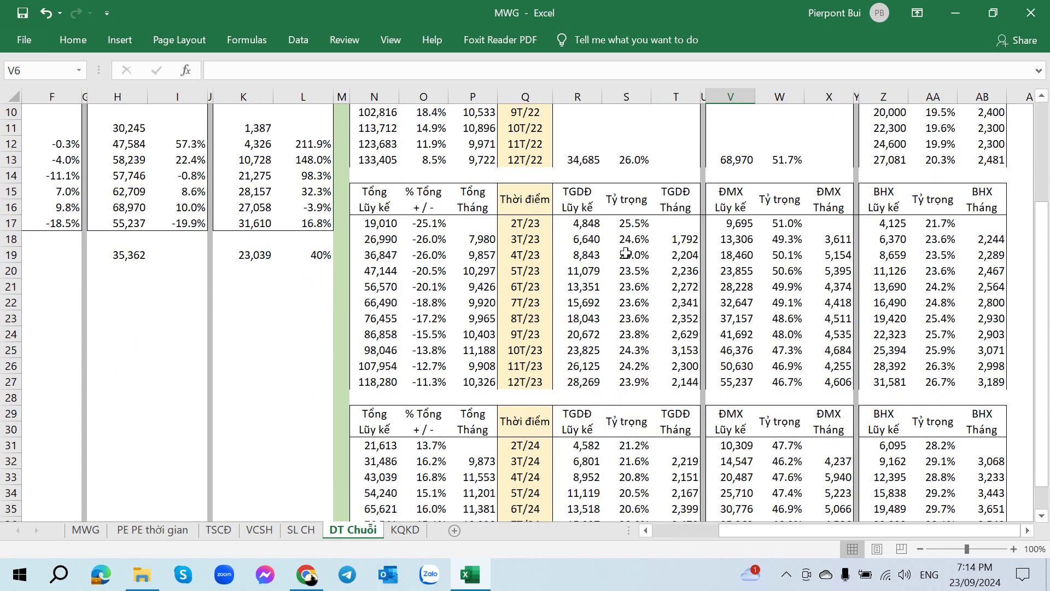
pyautogui.scroll(3, 610, 247)
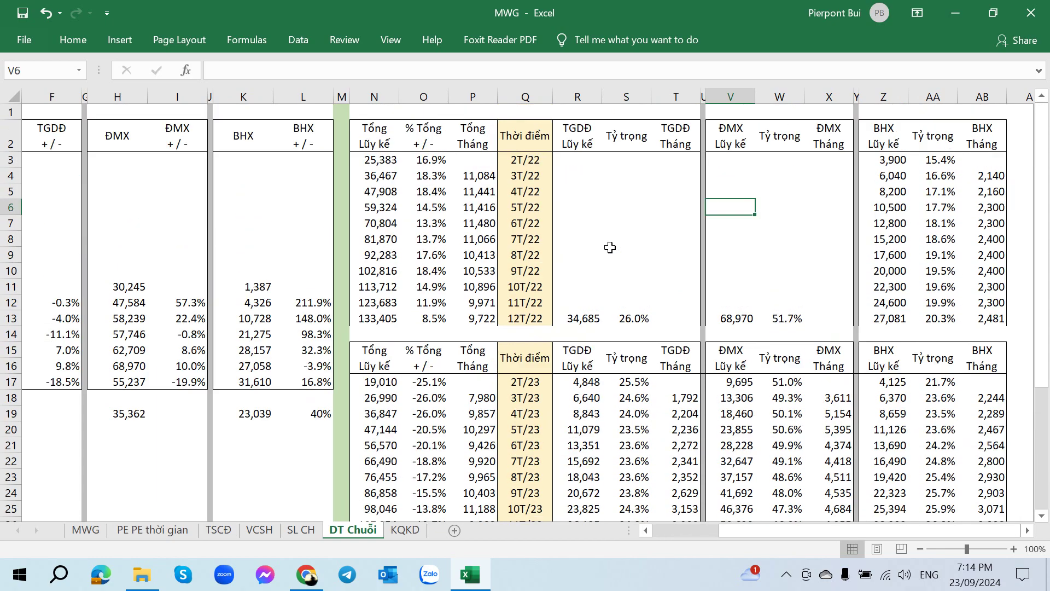
# - Compare the 12T/22 cumulative total with the annual 2022 total, and review the monthly totals from 3T/22 to 8T/22
pyautogui.click(469, 178)
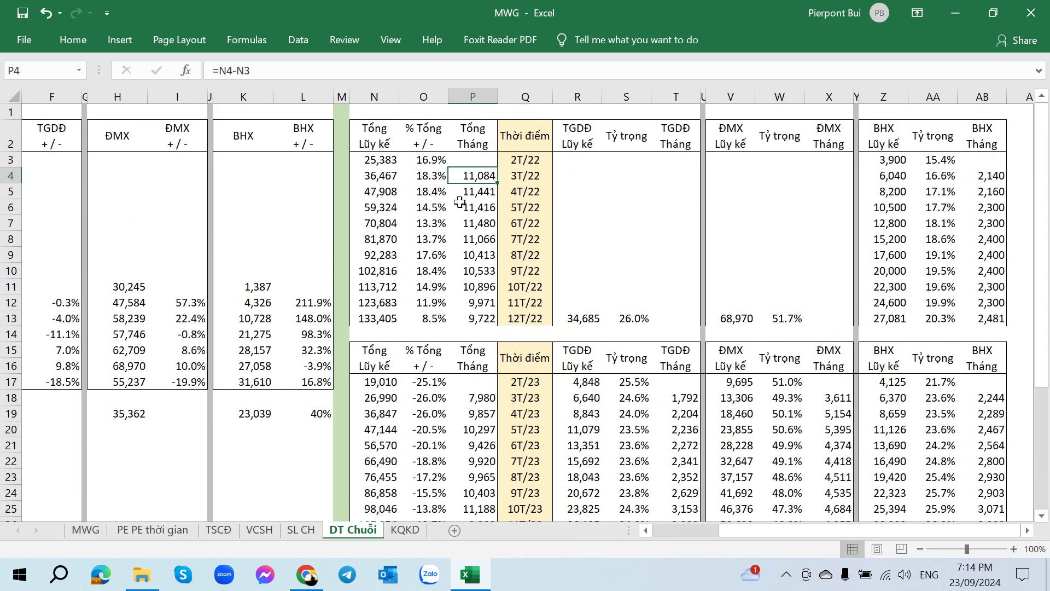
pyautogui.click(362, 319)
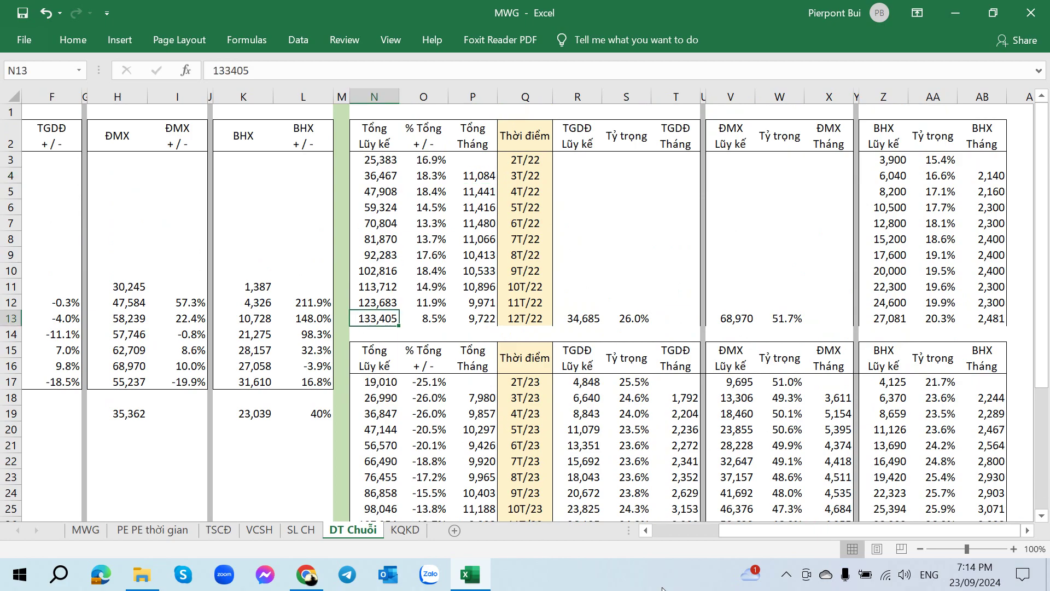
pyautogui.click(696, 543)
pyautogui.click(72, 367)
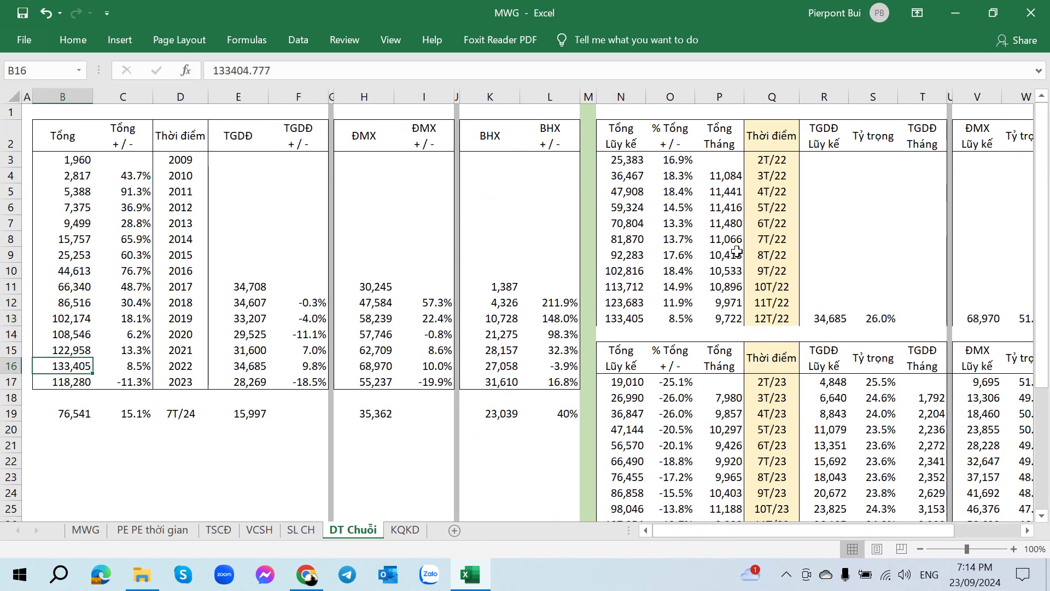
pyautogui.click(725, 179)
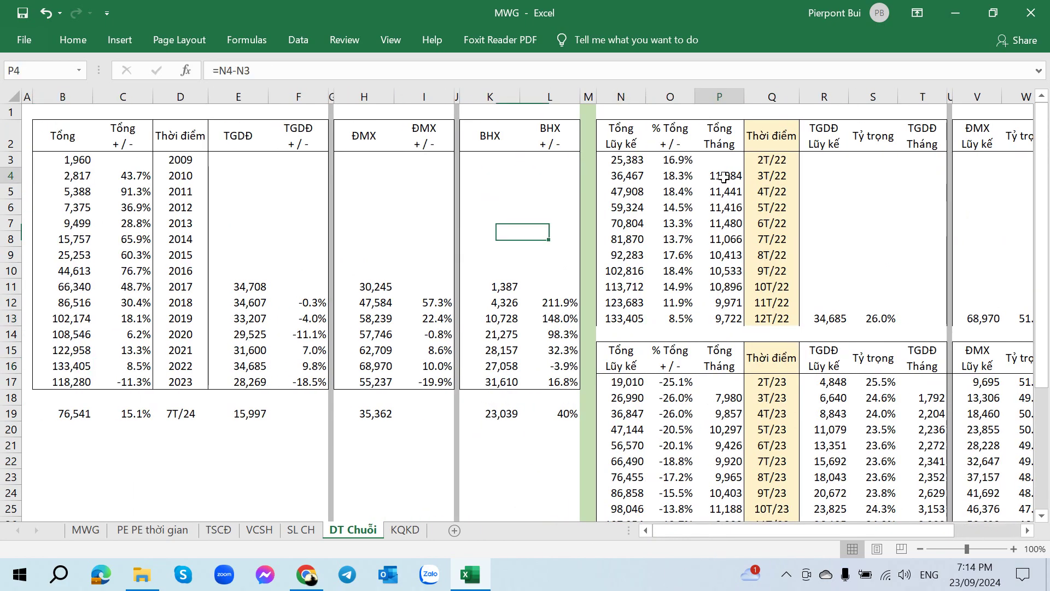
pyautogui.click(721, 241)
pyautogui.click(722, 170)
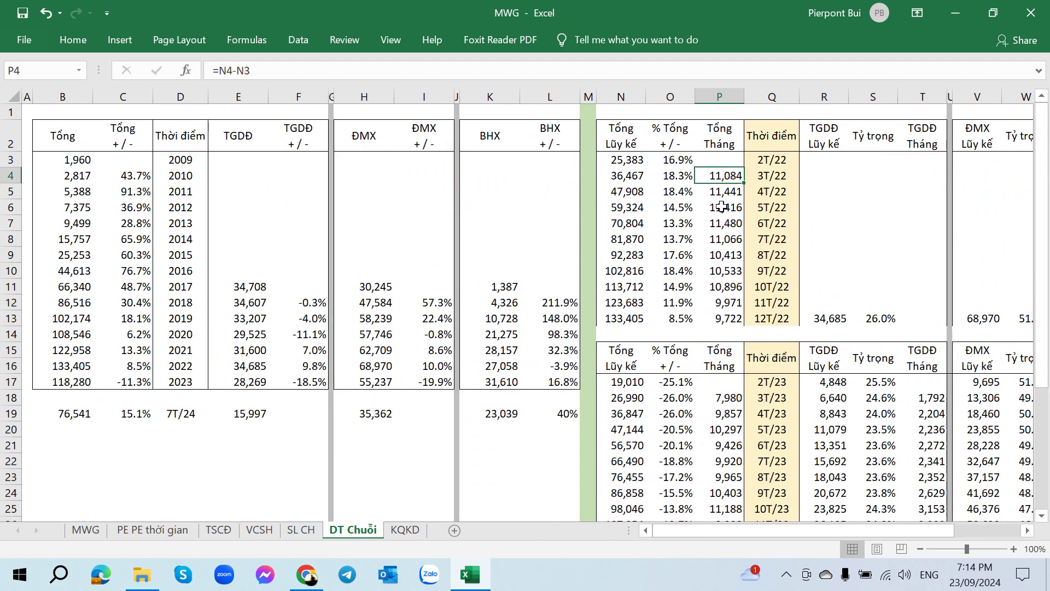
pyautogui.click(726, 234)
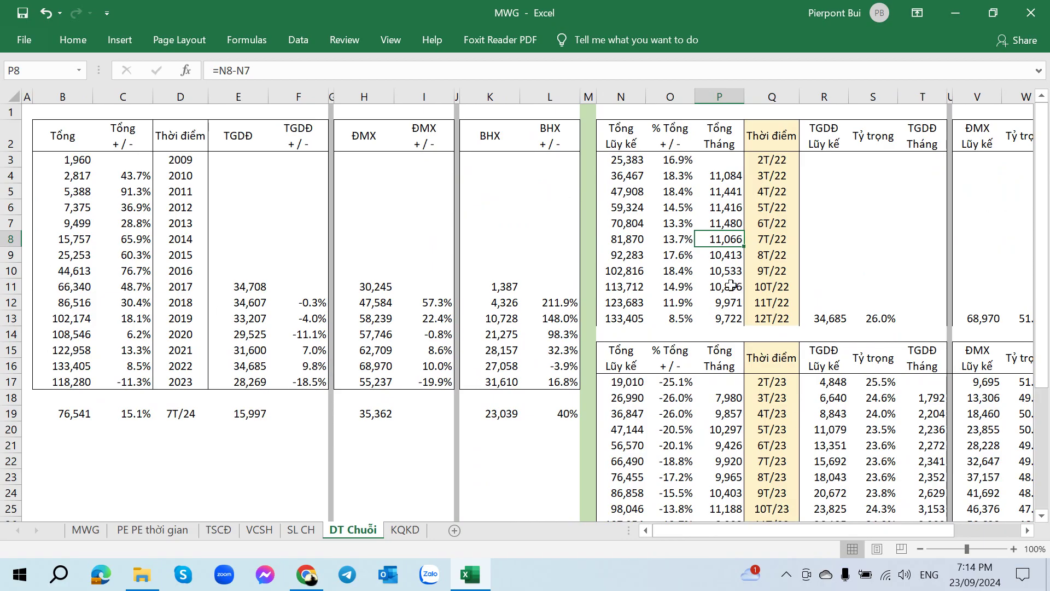
pyautogui.click(727, 257)
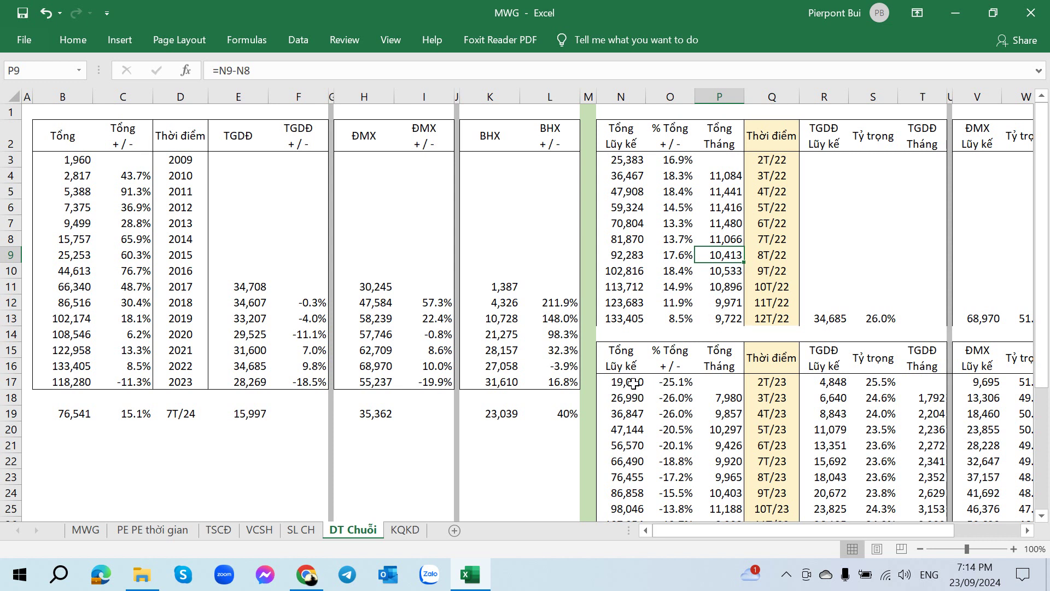
# - Compare the total monthly revenue at the end of 2022 with the 2023 months up to 9T/23
pyautogui.click(633, 385)
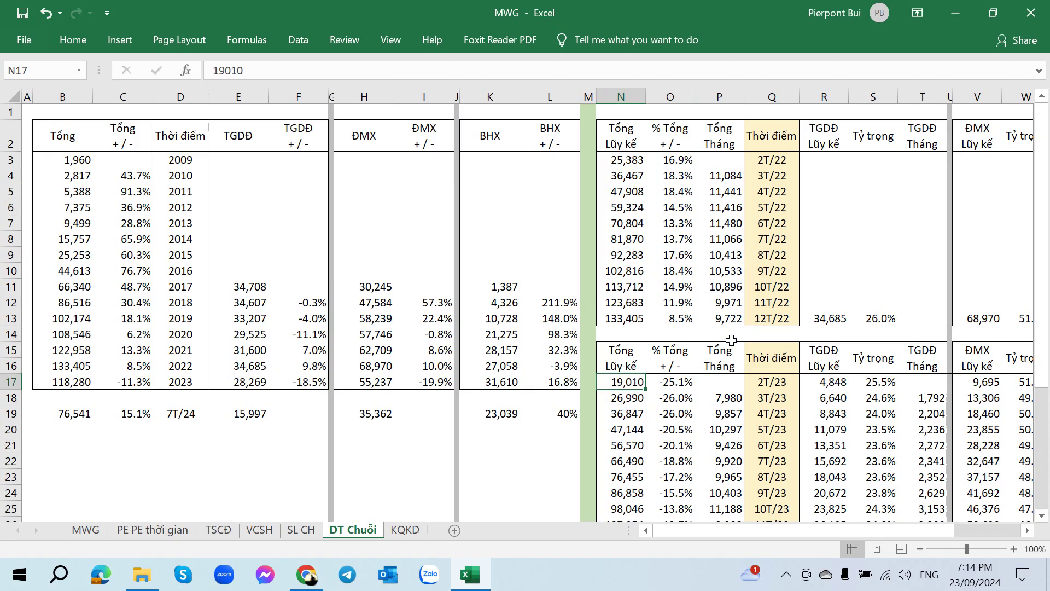
pyautogui.click(727, 302)
pyautogui.click(723, 318)
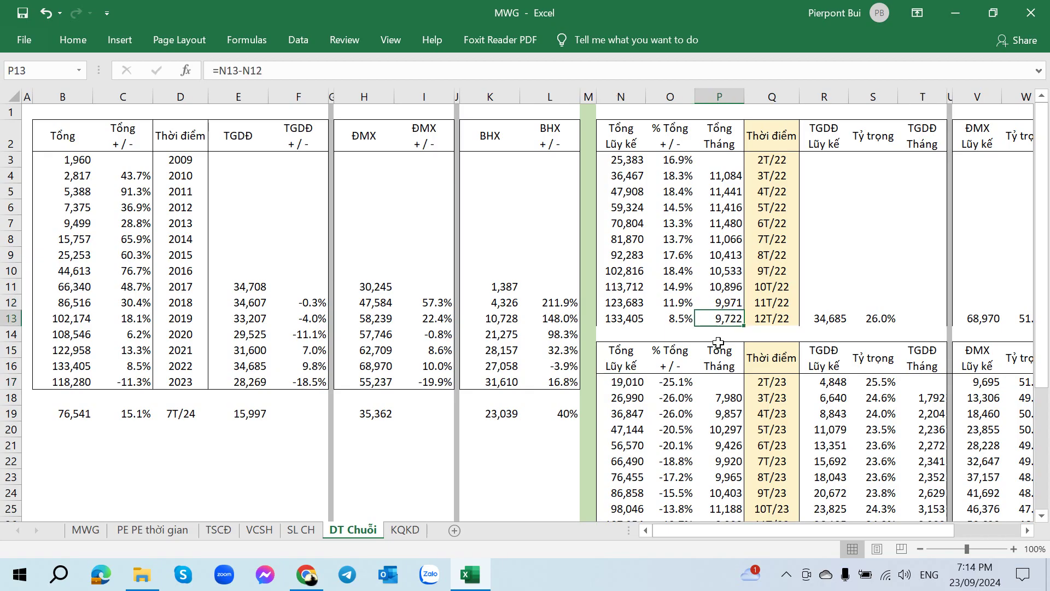
pyautogui.click(714, 398)
pyautogui.scroll(-1, 711, 407)
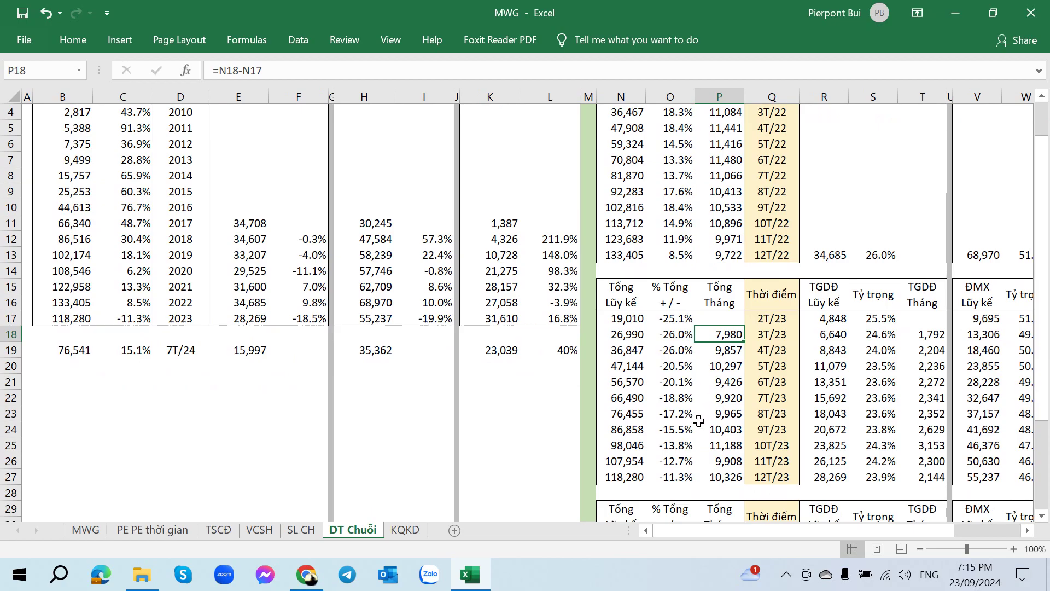
pyautogui.click(785, 533)
pyautogui.moveTo(785, 533); pyautogui.dragTo(852, 532)
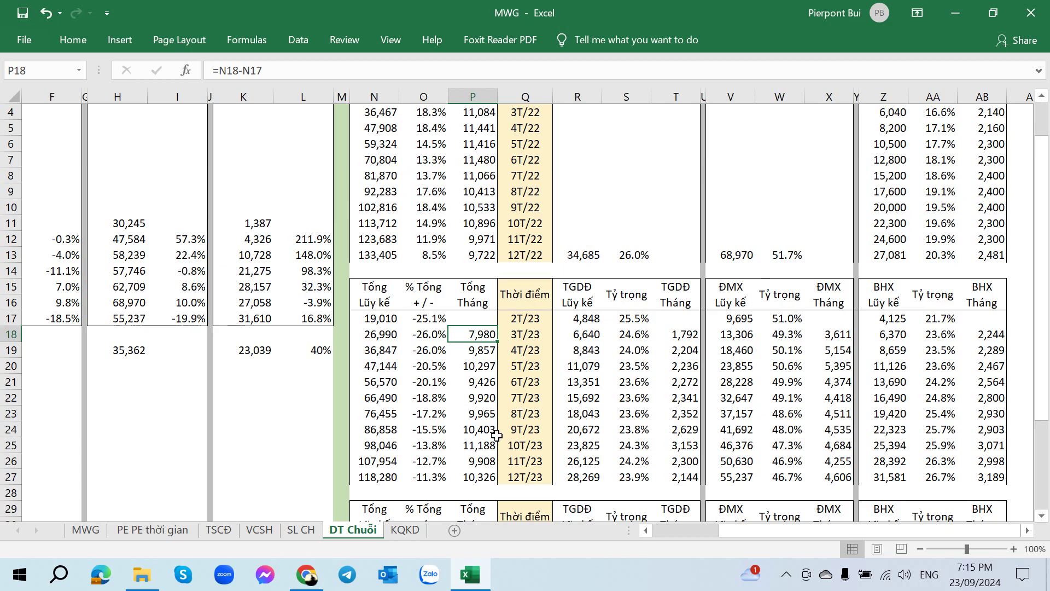
pyautogui.click(514, 381)
pyautogui.click(485, 434)
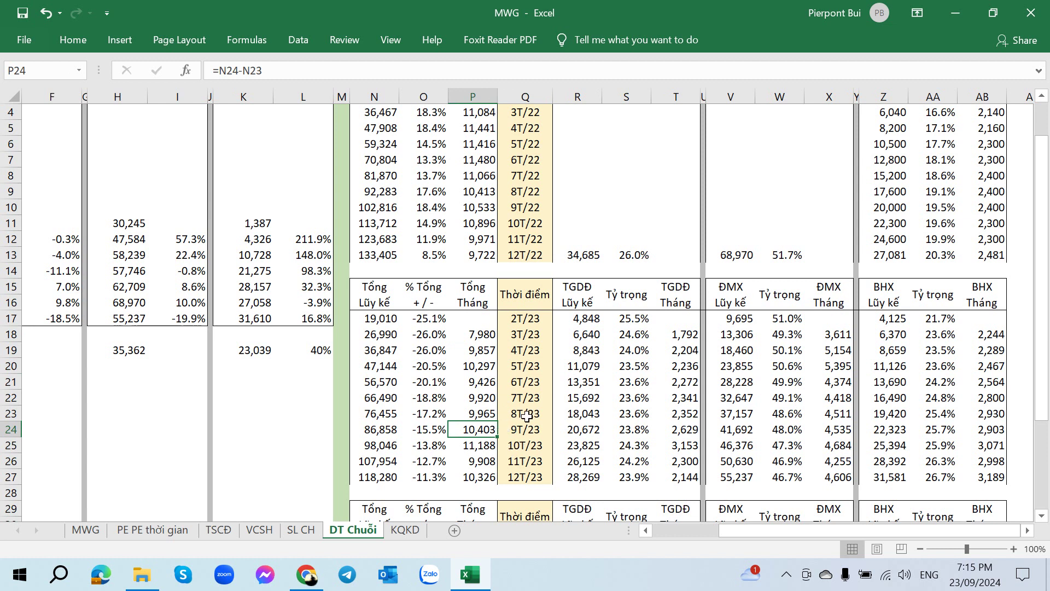
# - Examine how the TGDĐ chain's revenue share and monthly revenue develop from early 2023 to 8T/24
pyautogui.scroll(1, 526, 415)
pyautogui.scroll(-2, 602, 328)
pyautogui.click(635, 273)
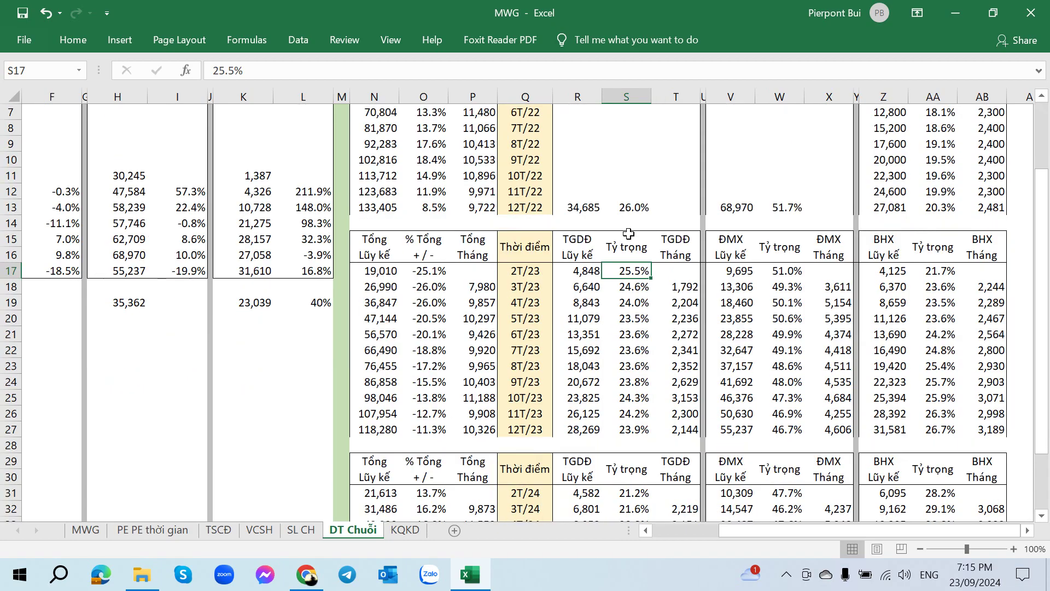
pyautogui.scroll(-2, 628, 367)
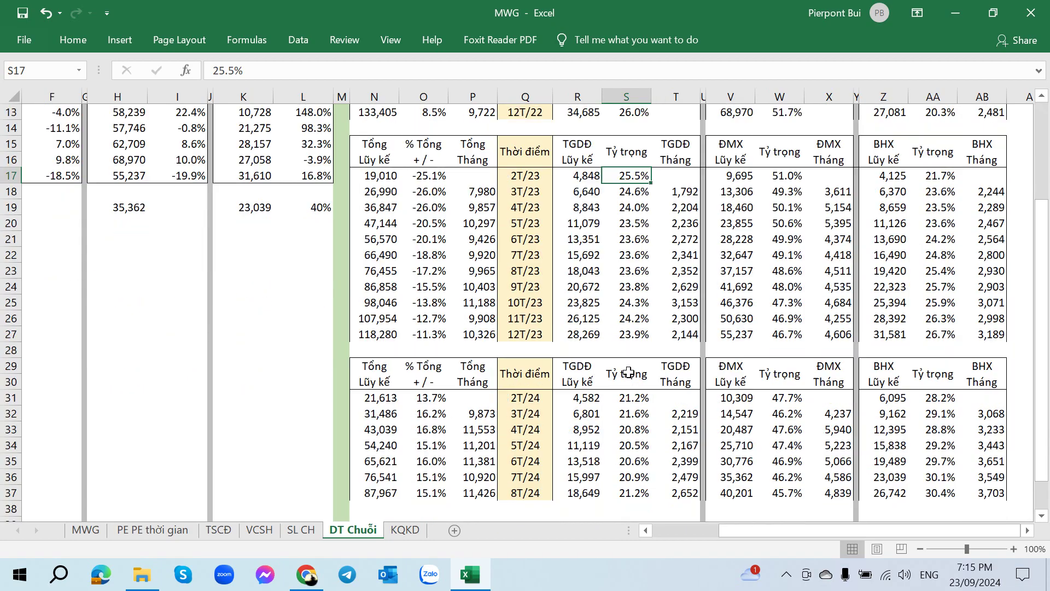
pyautogui.click(628, 493)
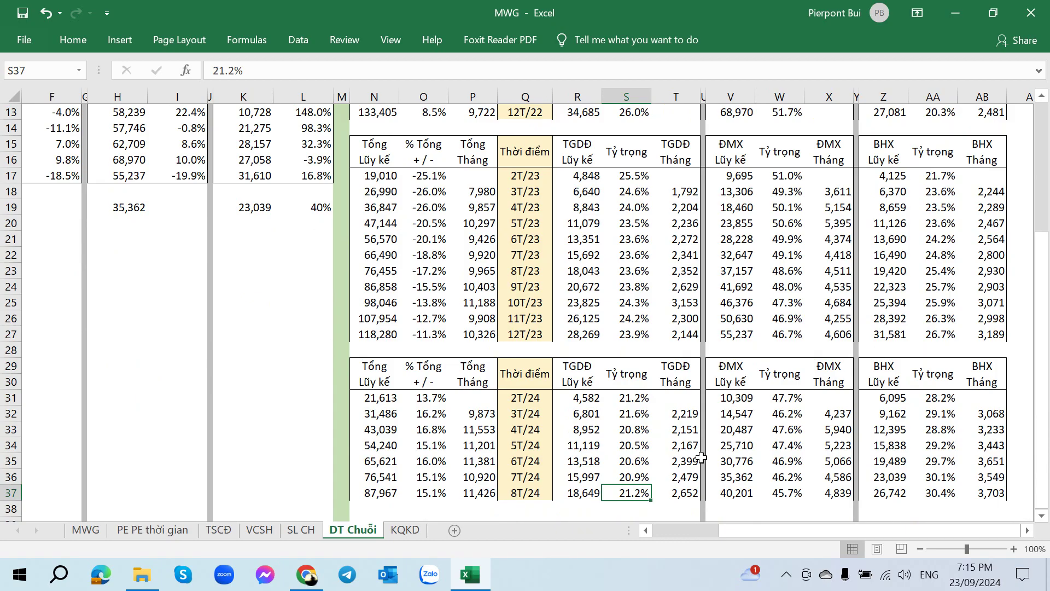
pyautogui.scroll(2, 702, 458)
pyautogui.click(678, 303)
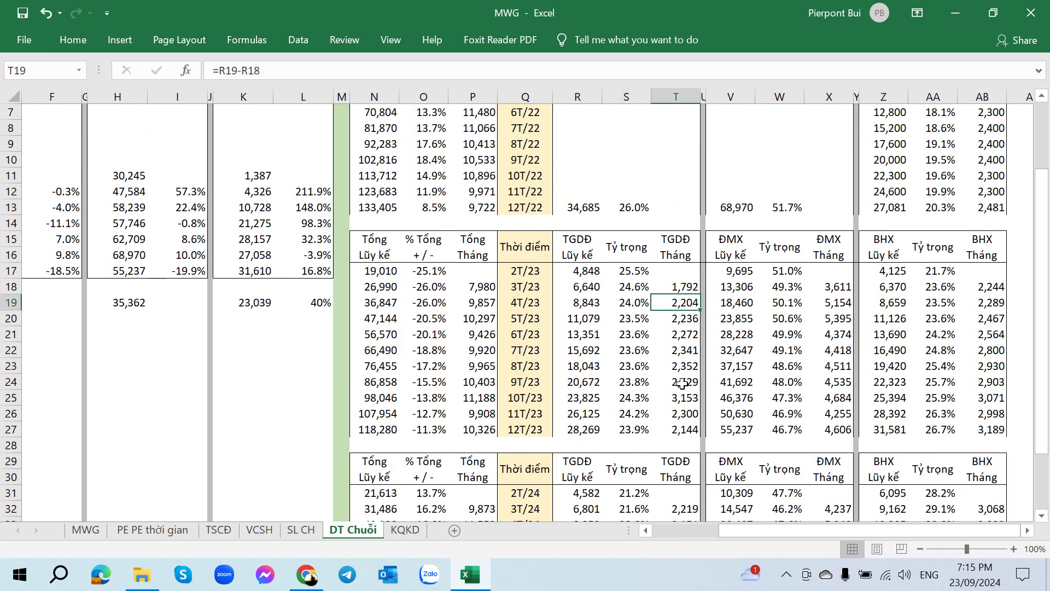
pyautogui.click(682, 366)
pyautogui.scroll(-2, 699, 428)
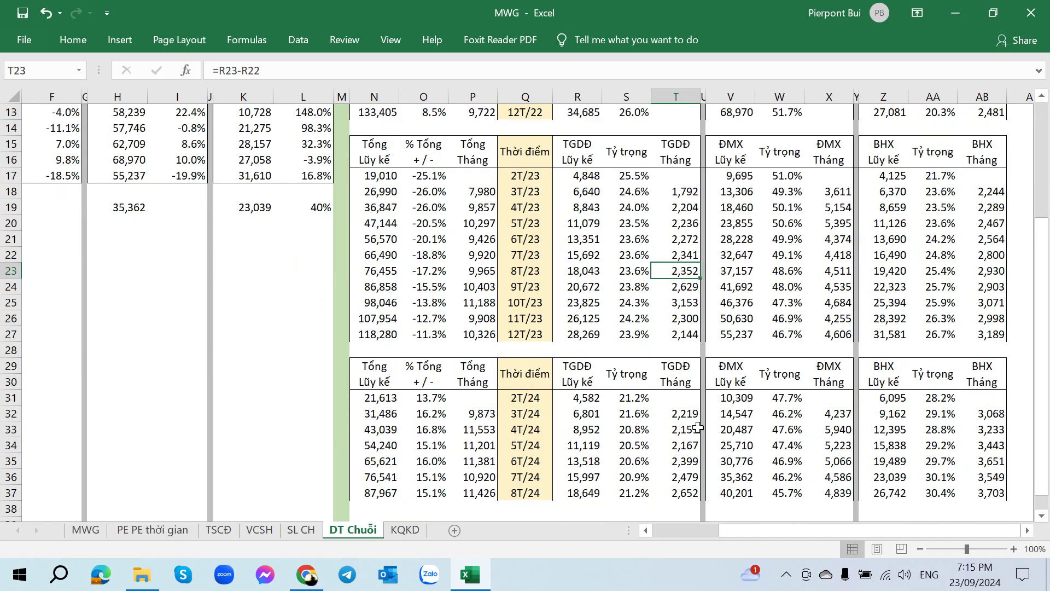
pyautogui.click(684, 495)
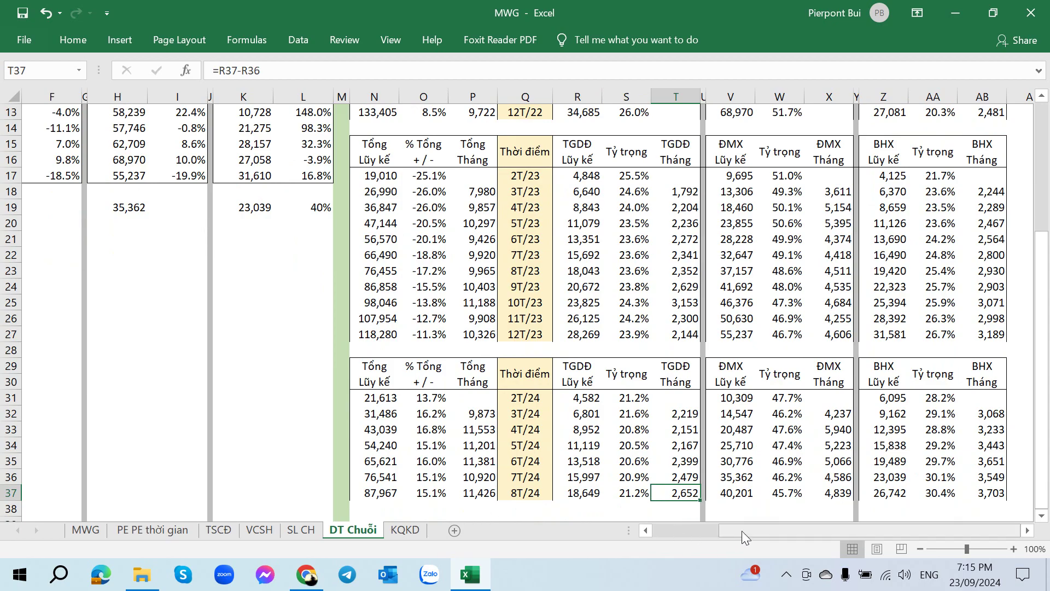
# - Compare the ĐMX chain's revenue share at 12T/22 and 8T/24, and check its monthly revenue for 8T/24
pyautogui.scroll(1, 732, 387)
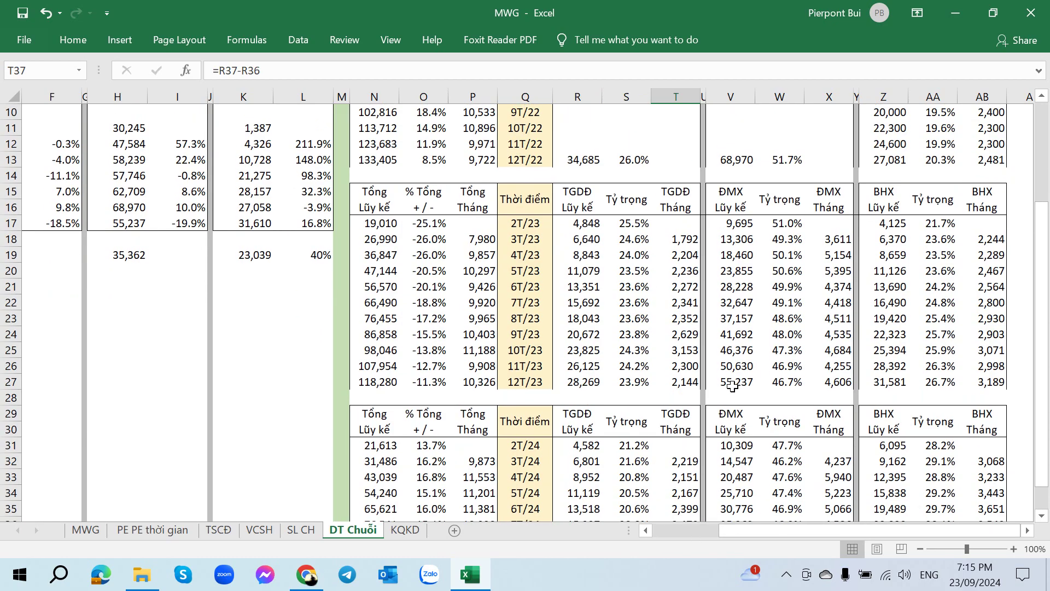
pyautogui.scroll(-2, 755, 372)
pyautogui.scroll(4, 774, 339)
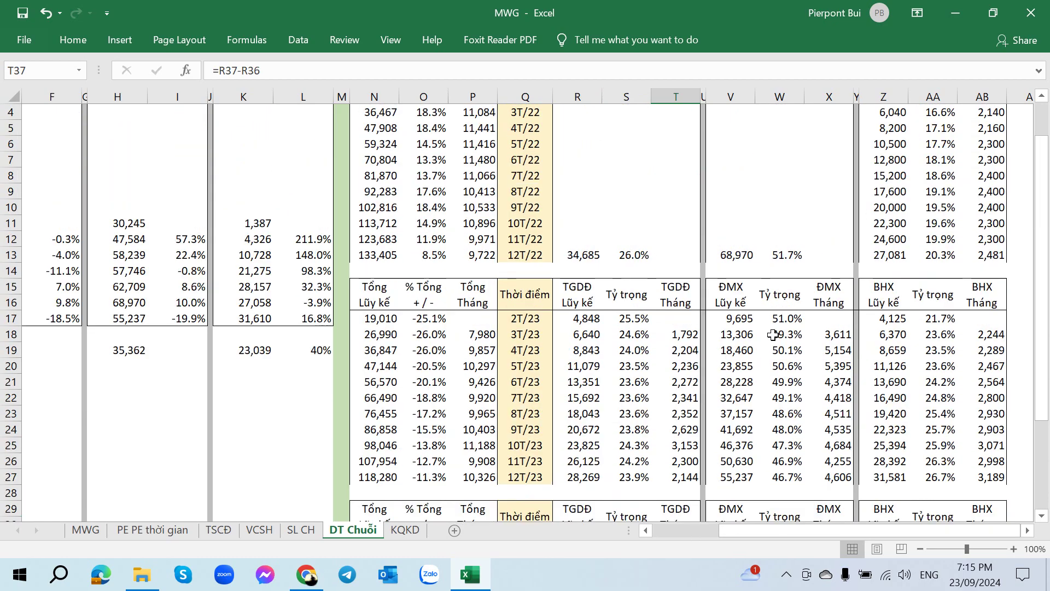
pyautogui.click(780, 255)
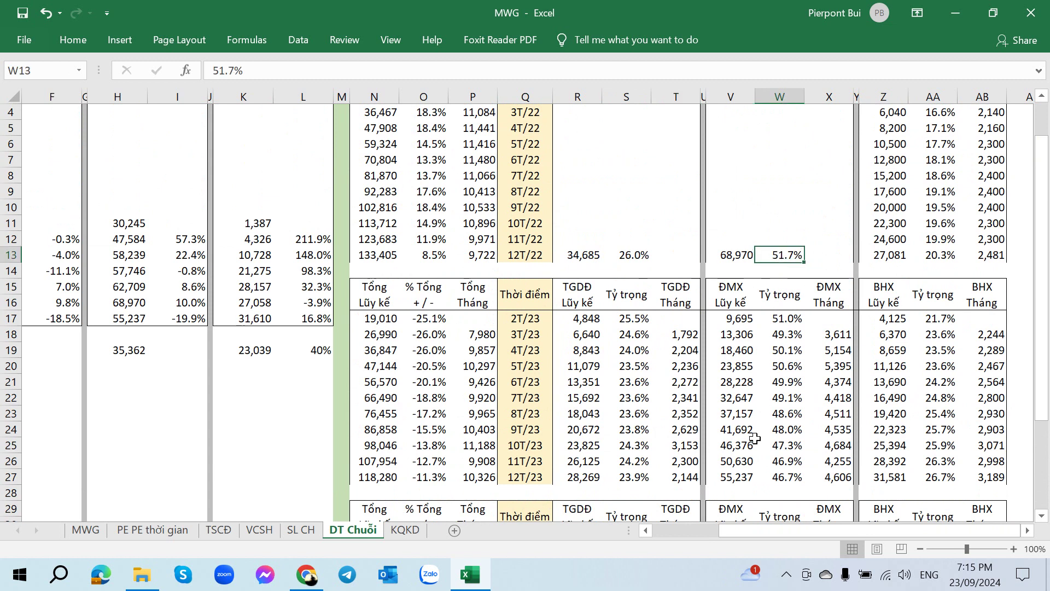
pyautogui.scroll(-2, 755, 438)
pyautogui.scroll(-2, 763, 443)
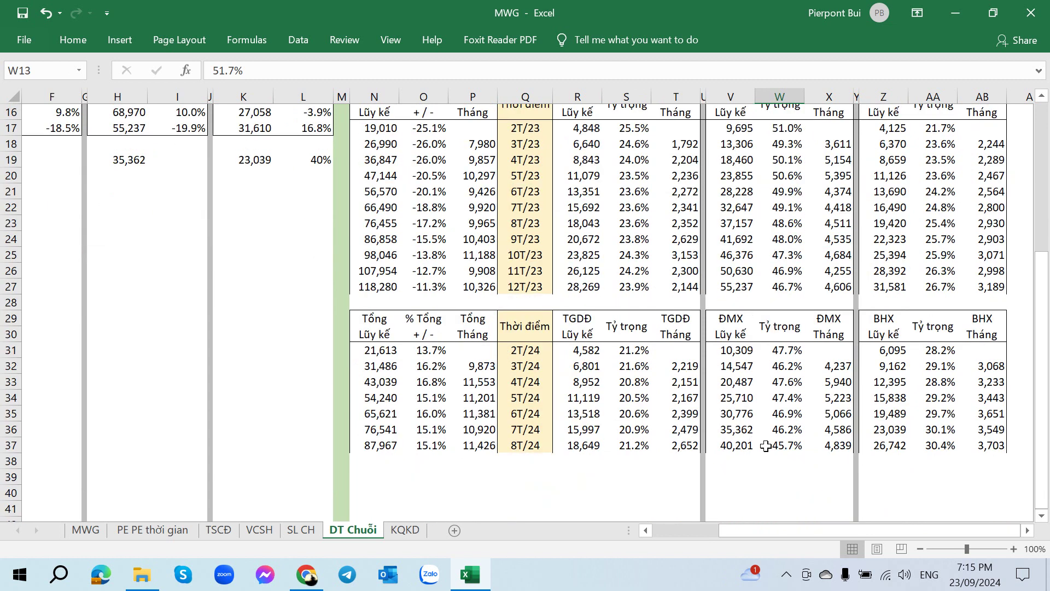
pyautogui.click(786, 447)
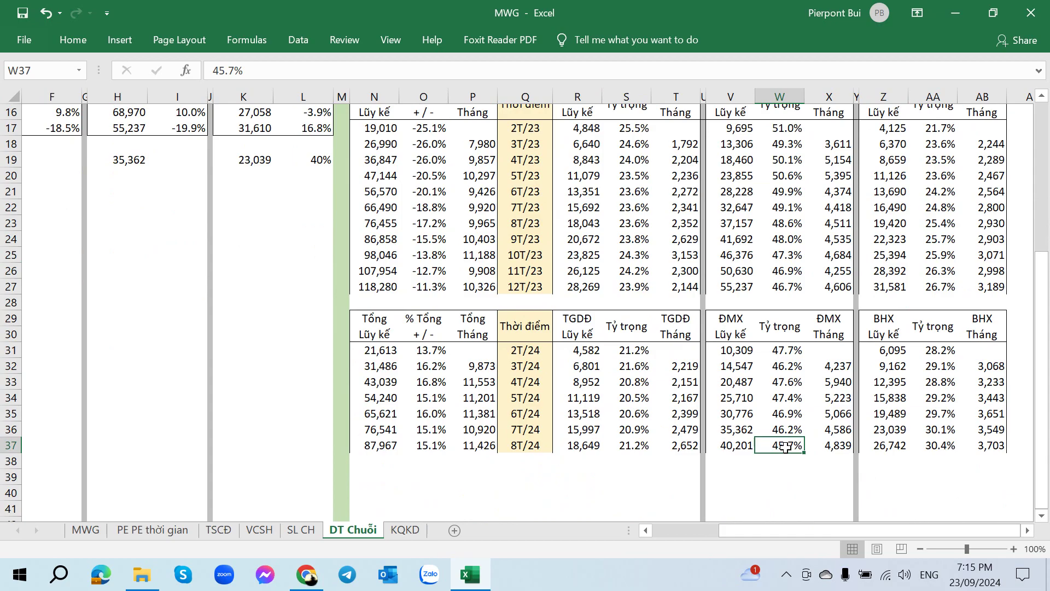
pyautogui.click(831, 449)
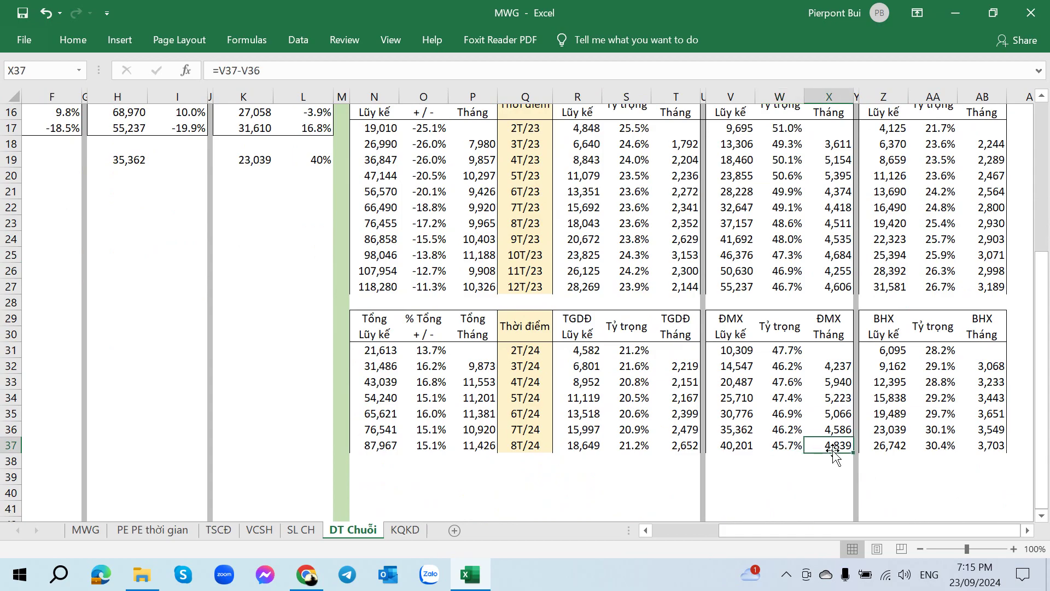
pyautogui.scroll(1, 779, 378)
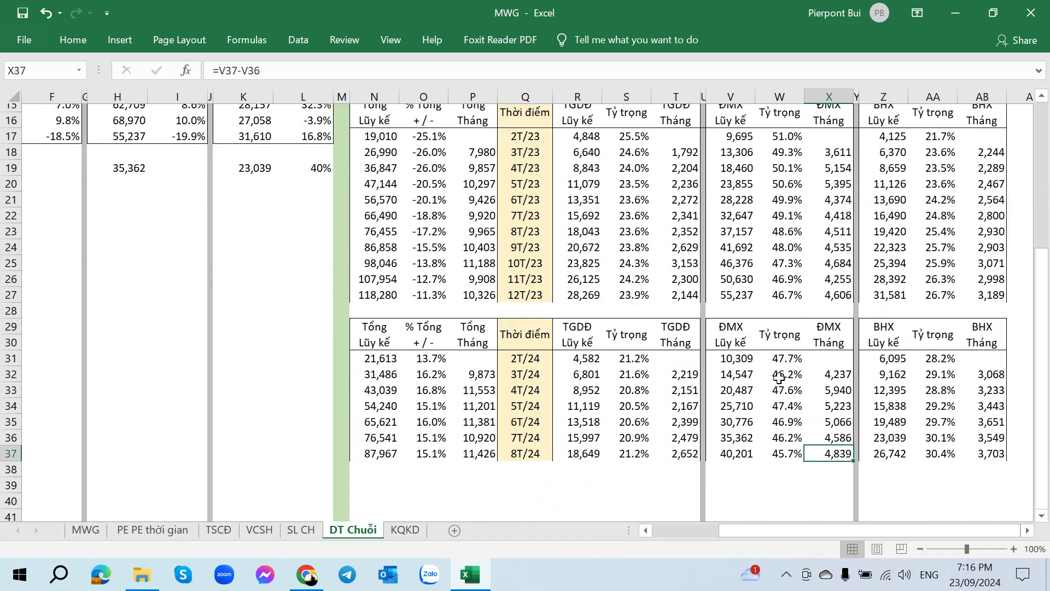
# - Review the BHX chain's monthly revenue through 2022, from 3T/22 to 11T/22, together with its cumulative revenue
pyautogui.scroll(5, 779, 378)
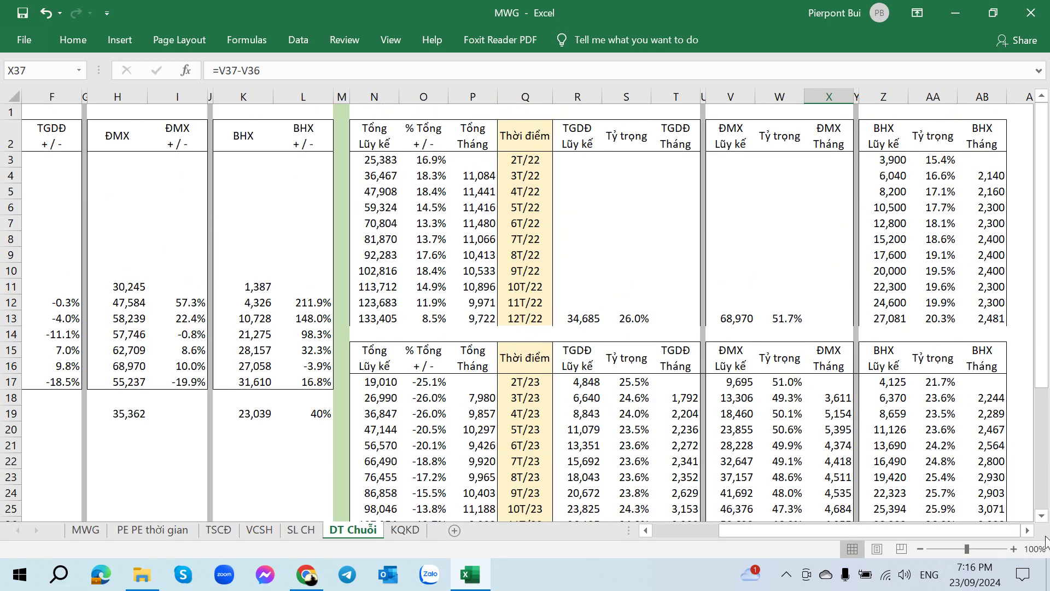
pyautogui.click(1028, 530)
pyautogui.click(1028, 530)
pyautogui.click(1028, 530)
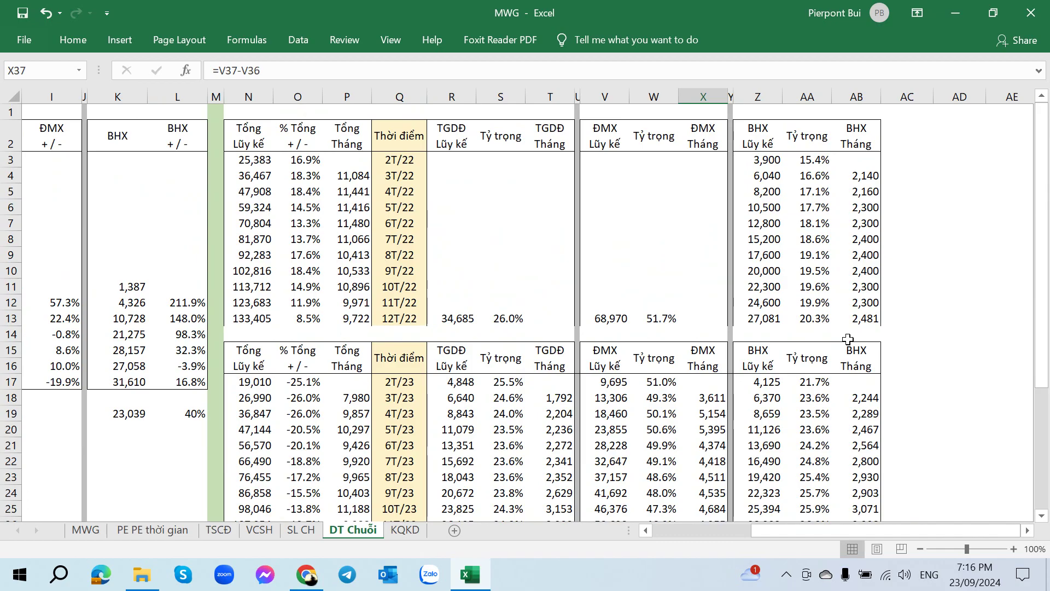
pyautogui.click(838, 256)
pyautogui.click(764, 223)
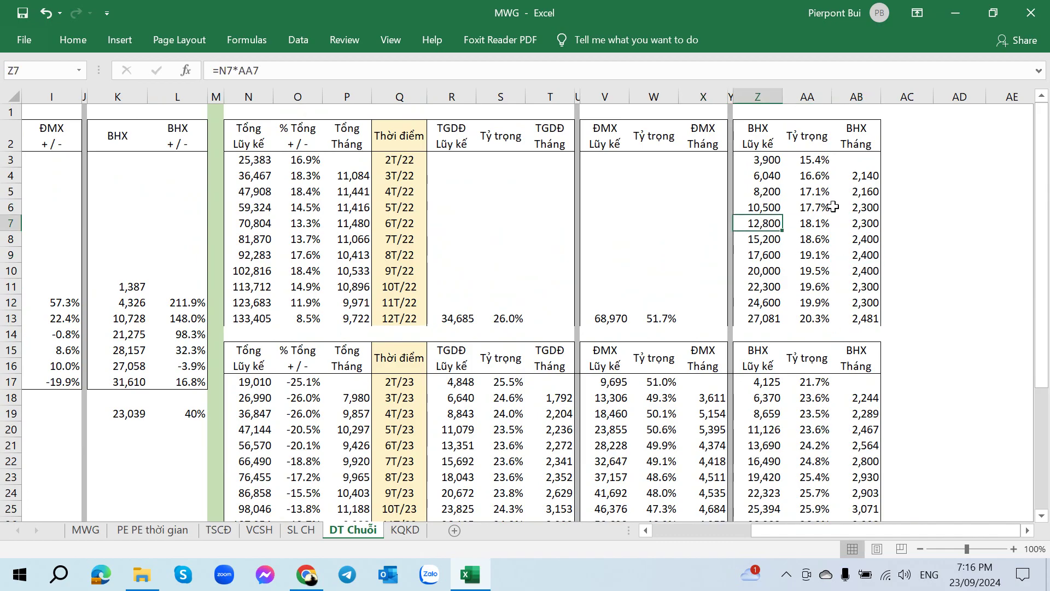
pyautogui.click(854, 178)
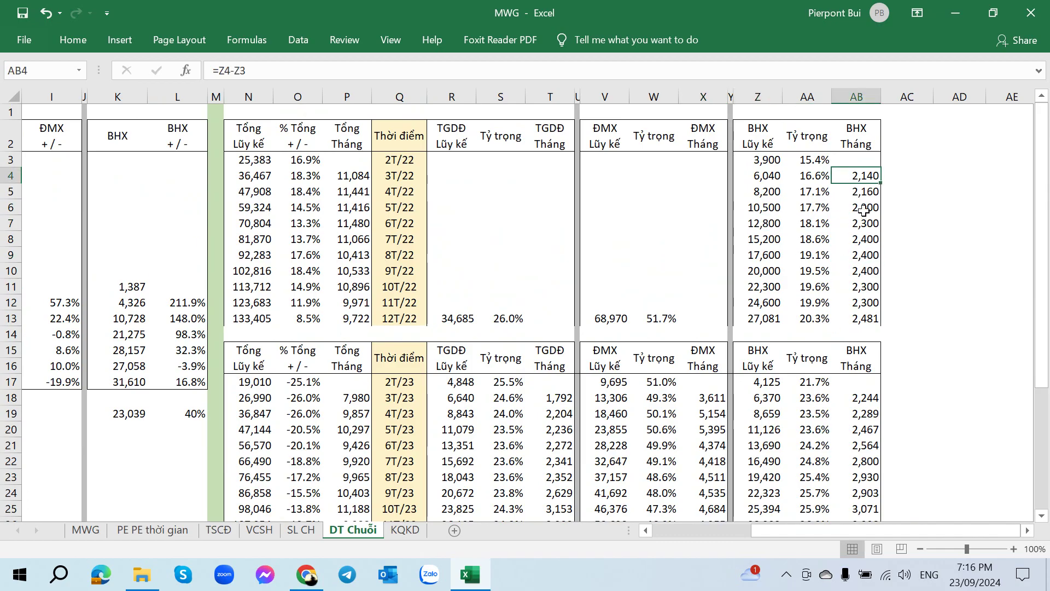
pyautogui.click(864, 270)
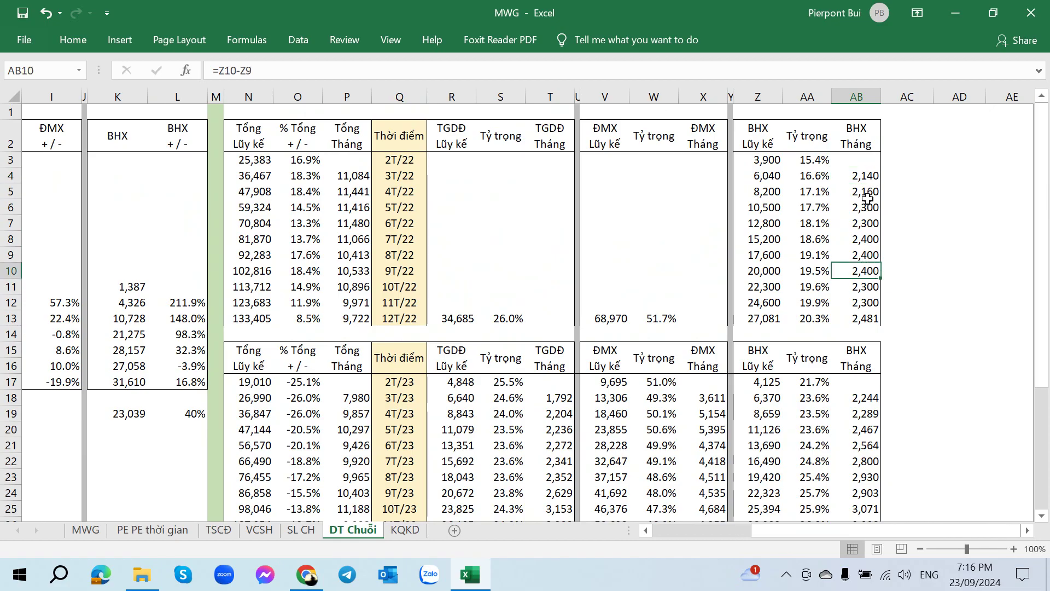
pyautogui.moveTo(866, 202); pyautogui.dragTo(866, 194)
pyautogui.click(865, 302)
pyautogui.scroll(-2, 871, 332)
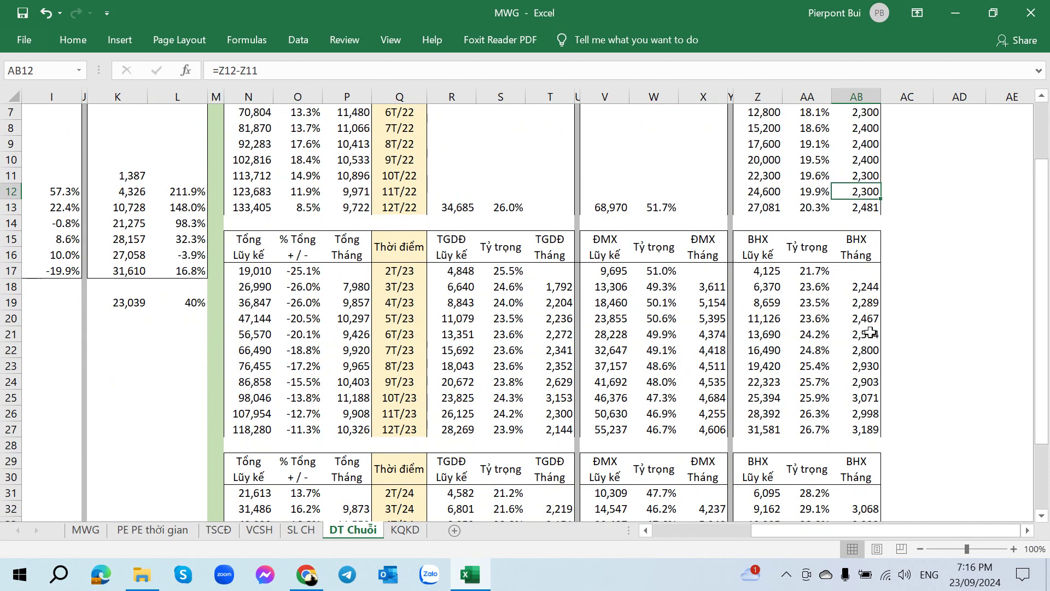
# - Trace the BHX chain's revenue share from 2T/22 through 12T/22 and 12T/23 to 8T/24
pyautogui.scroll(2, 867, 329)
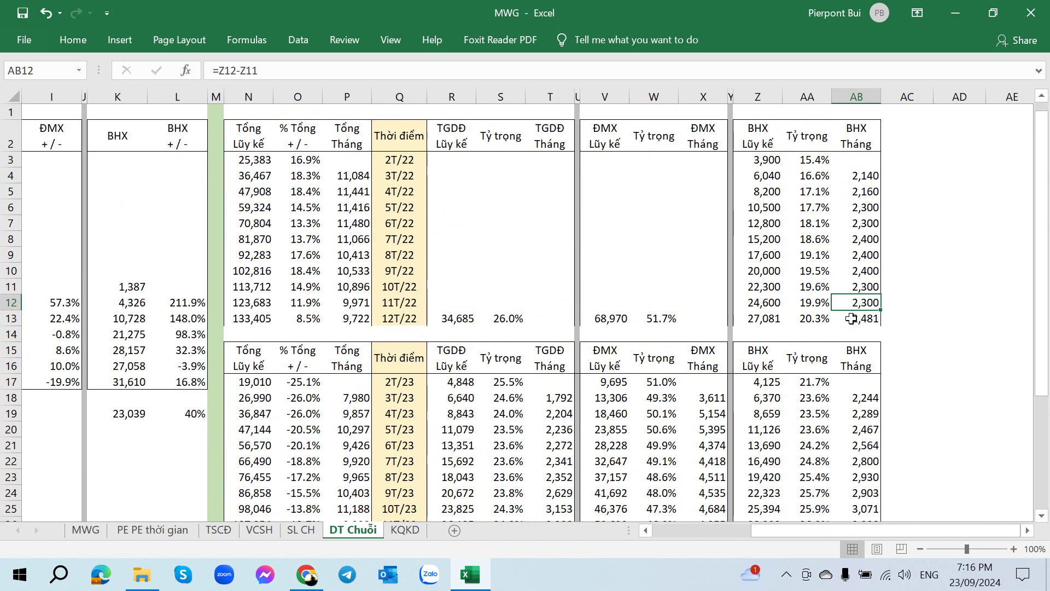
pyautogui.click(809, 320)
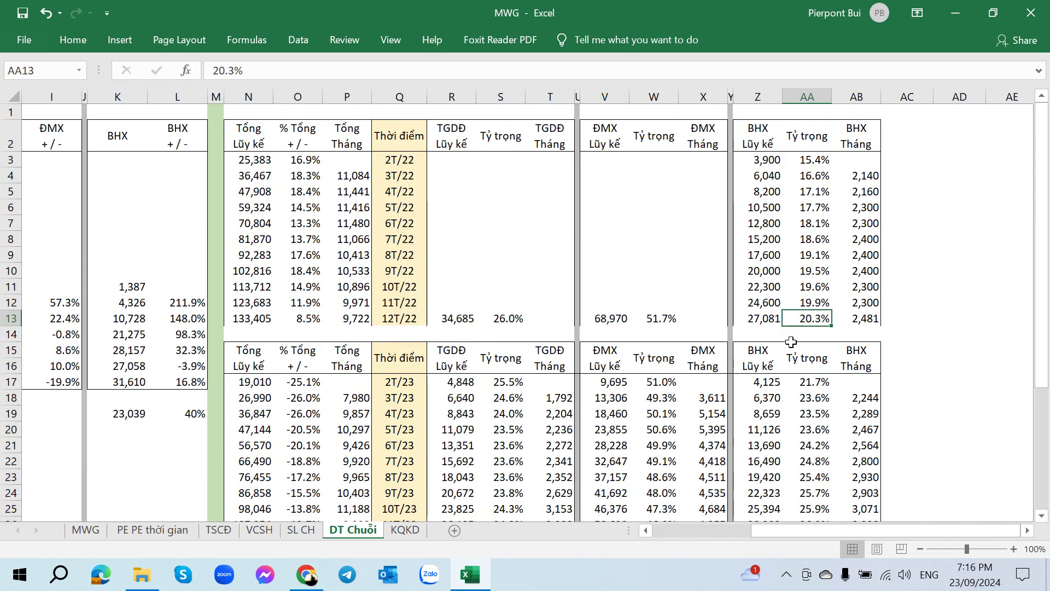
pyautogui.scroll(-1, 792, 340)
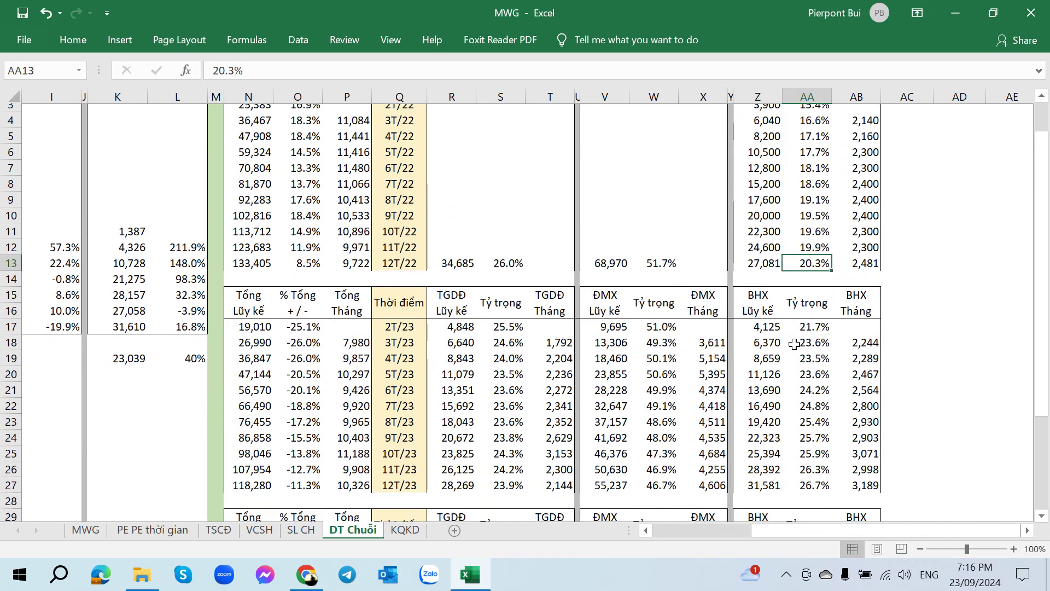
pyautogui.scroll(1, 794, 328)
pyautogui.click(808, 159)
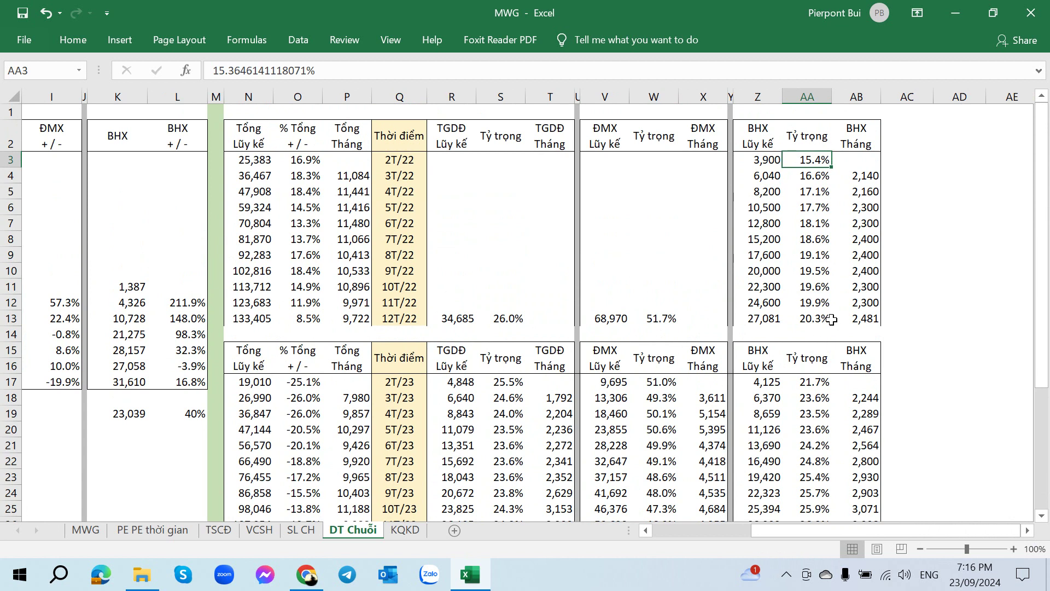
pyautogui.click(809, 322)
pyautogui.scroll(-2, 808, 324)
pyautogui.click(802, 430)
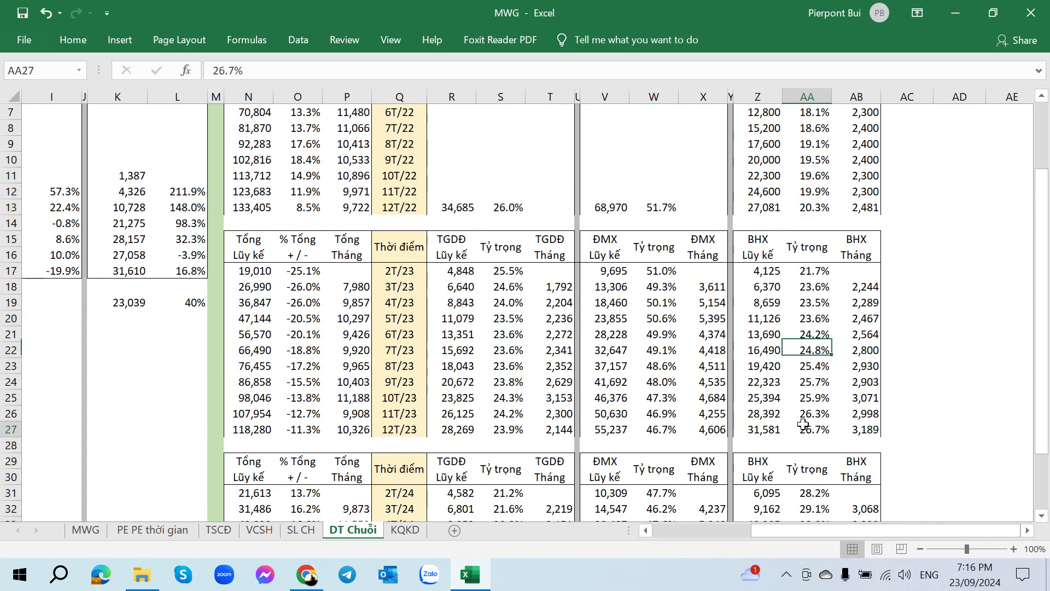
pyautogui.scroll(-3, 799, 447)
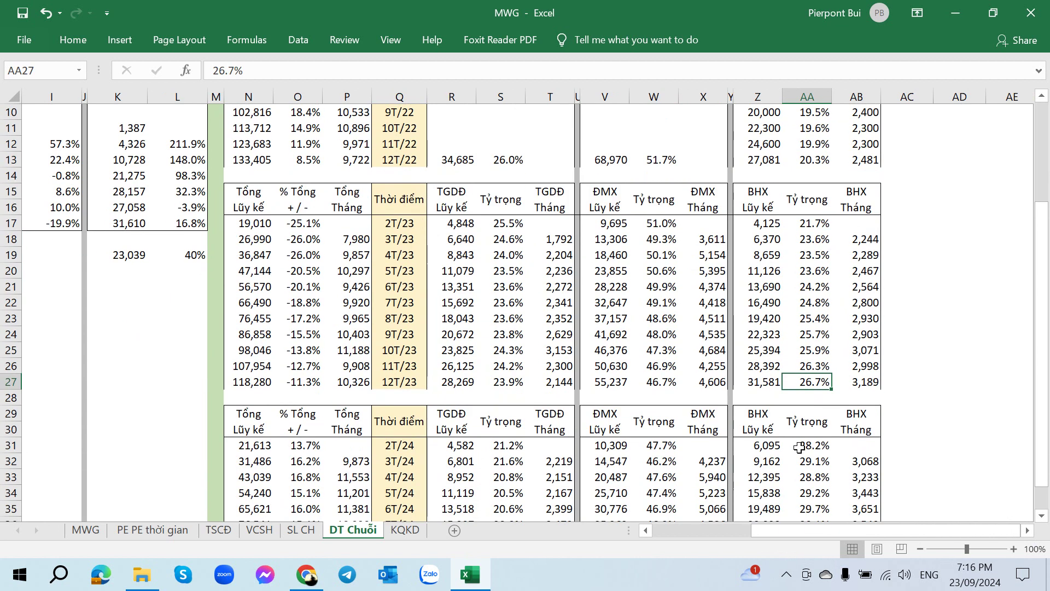
pyautogui.click(802, 445)
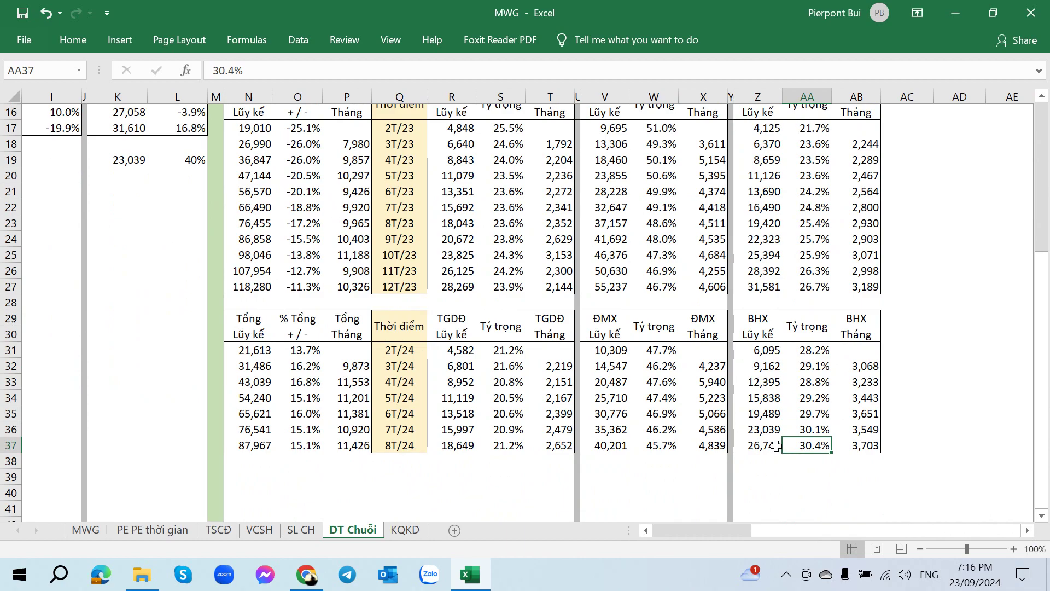
pyautogui.scroll(1, 786, 409)
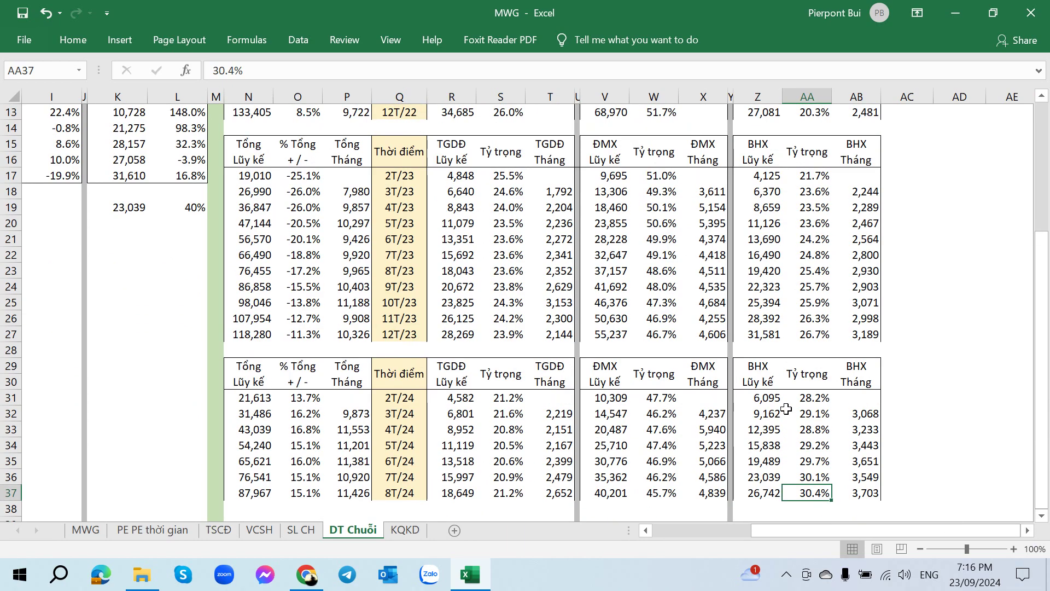
# - Examine the BHX store count and its yearly change from 2020 to 7T/2024 on the SL CH sheet
pyautogui.click(300, 530)
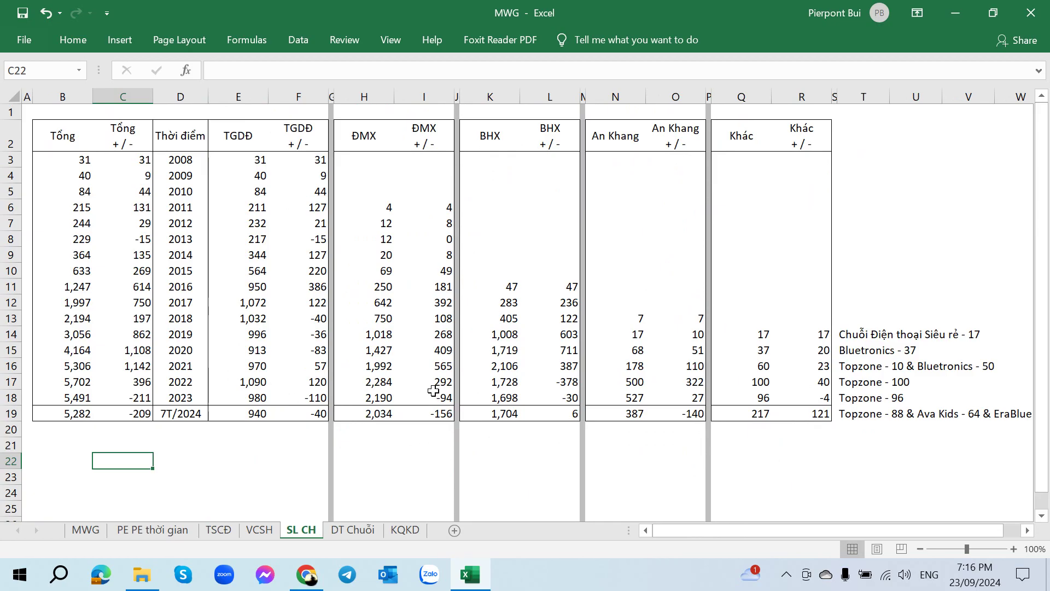
pyautogui.click(501, 350)
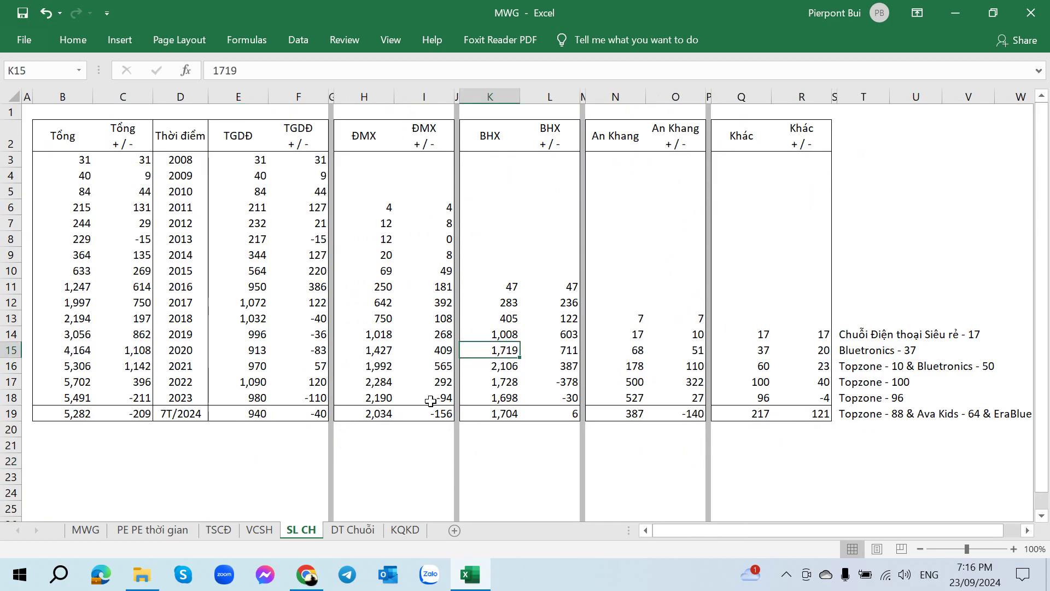
pyautogui.click(489, 365)
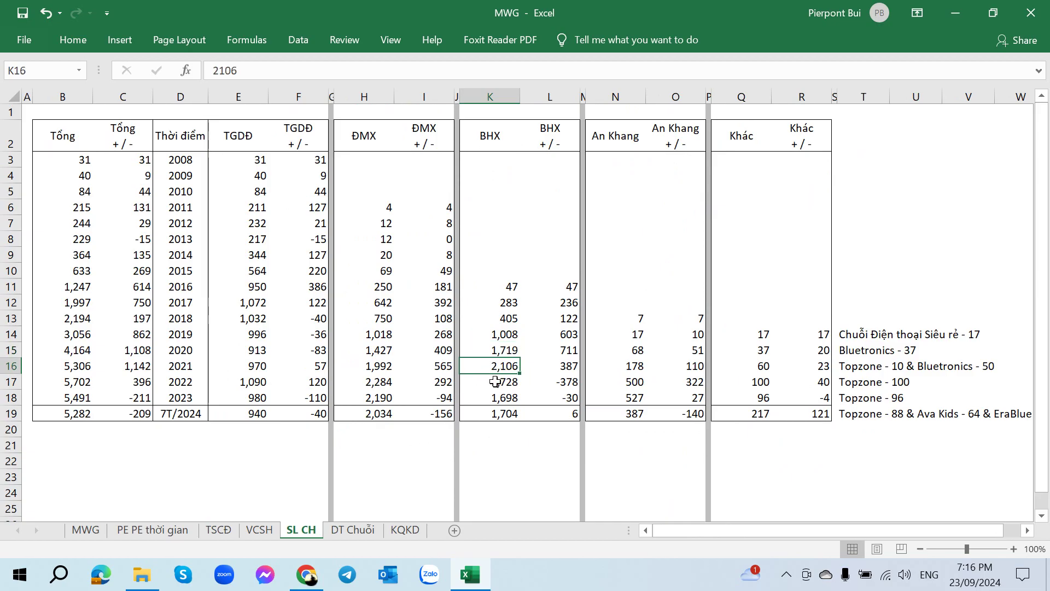
pyautogui.click(495, 383)
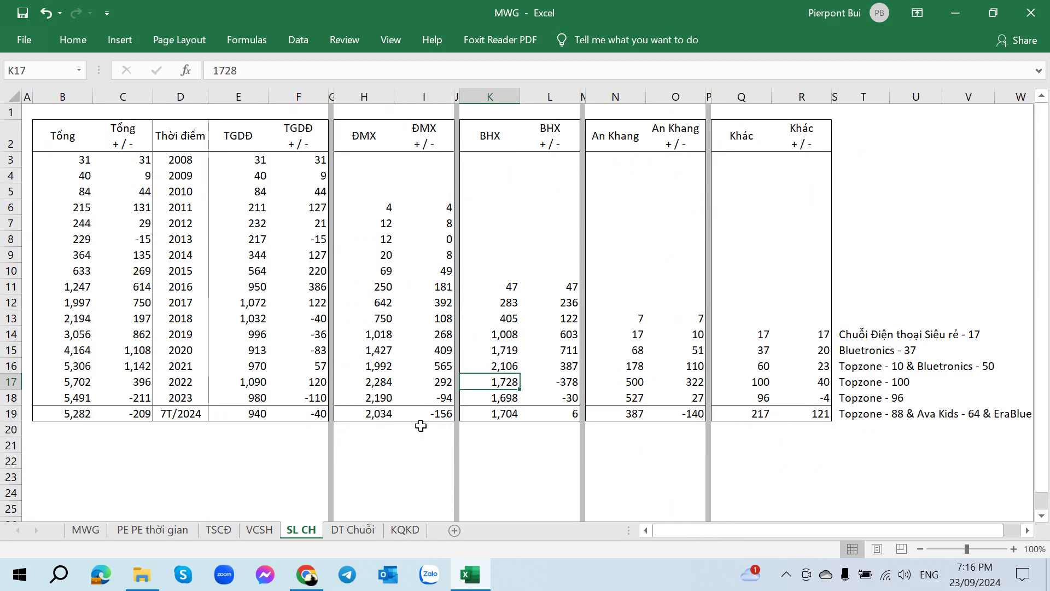
pyautogui.click(498, 366)
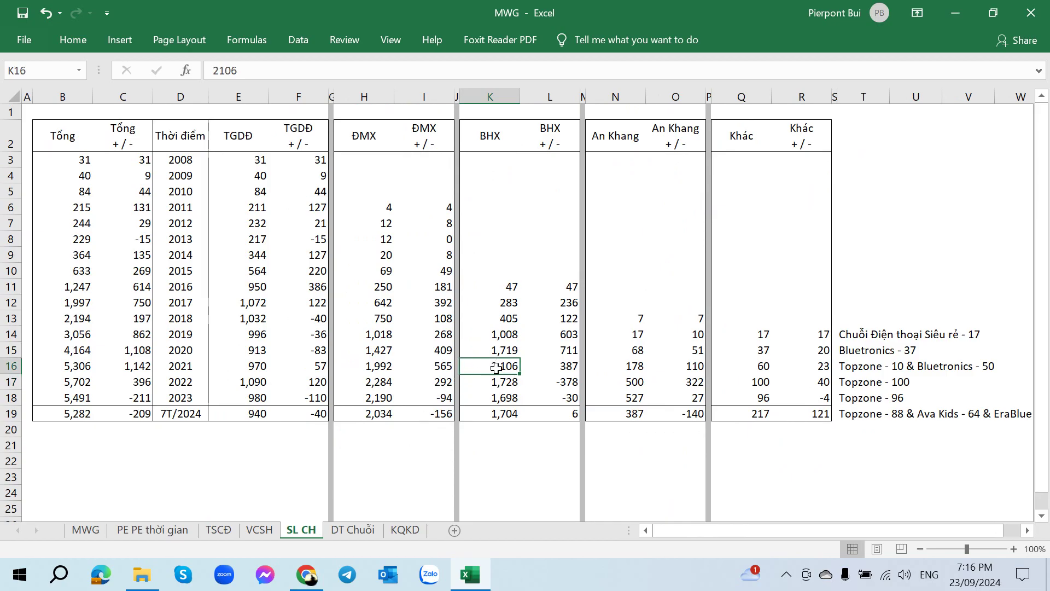
pyautogui.click(572, 383)
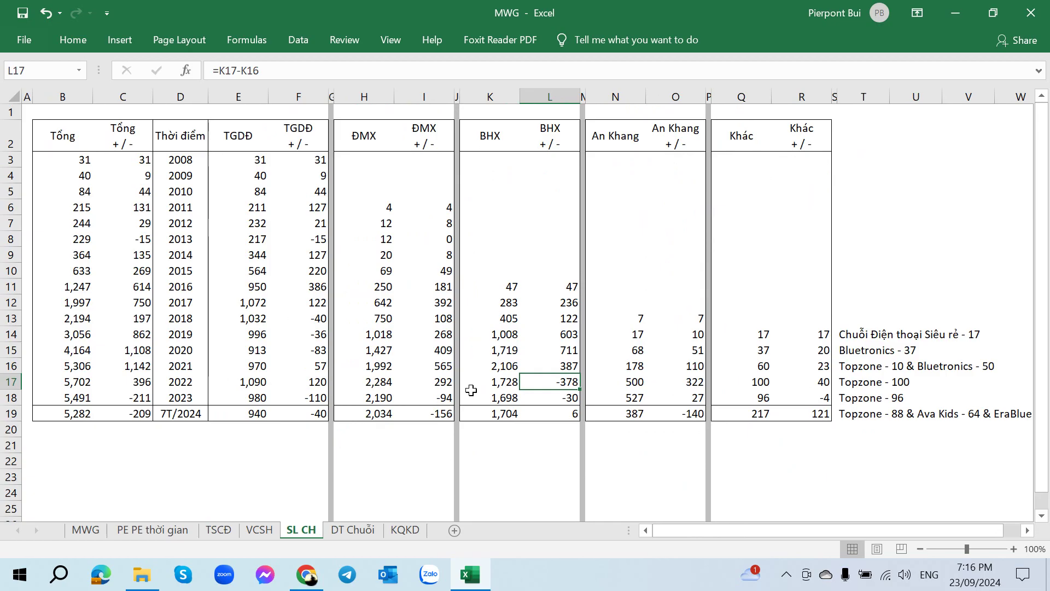
pyautogui.click(491, 386)
pyautogui.click(487, 414)
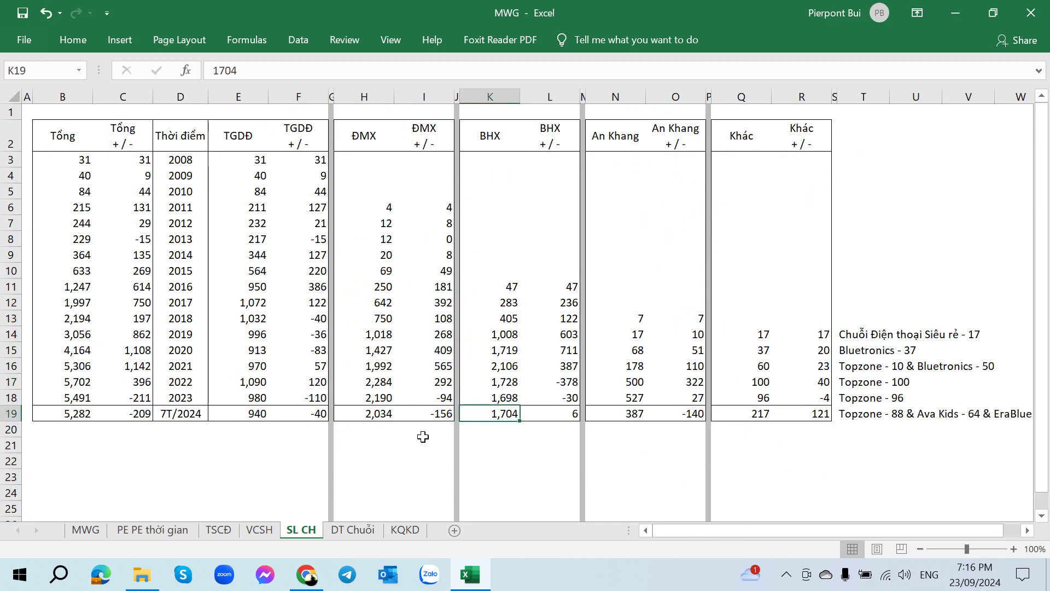
# - Compare BHX's monthly revenue for 3T/22, 3T/23, 12T/23 and 8T/24 on the DT Chuỗi sheet
pyautogui.click(343, 529)
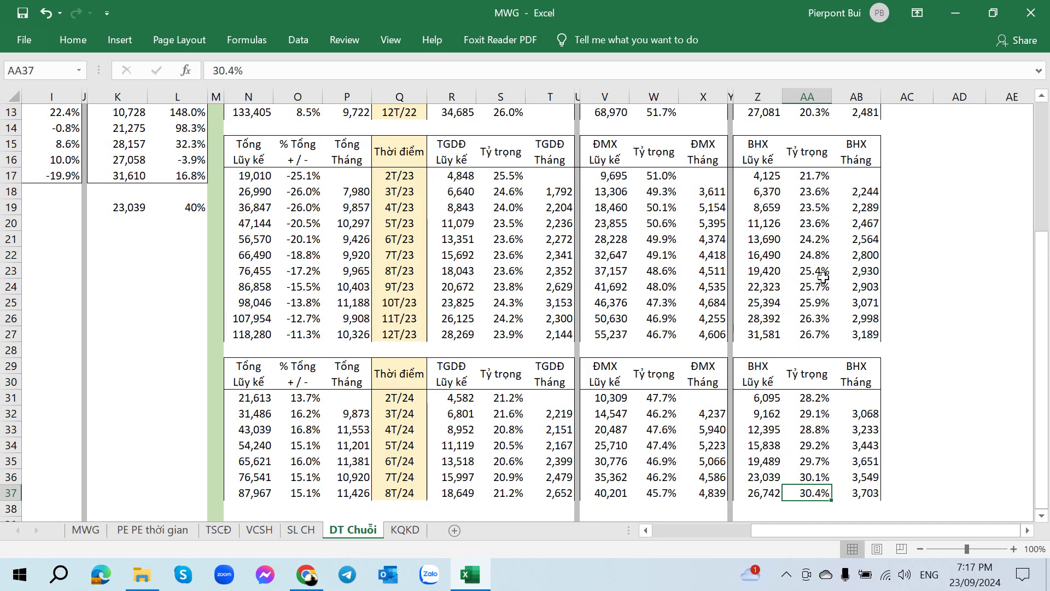
pyautogui.click(862, 194)
pyautogui.scroll(4, 837, 255)
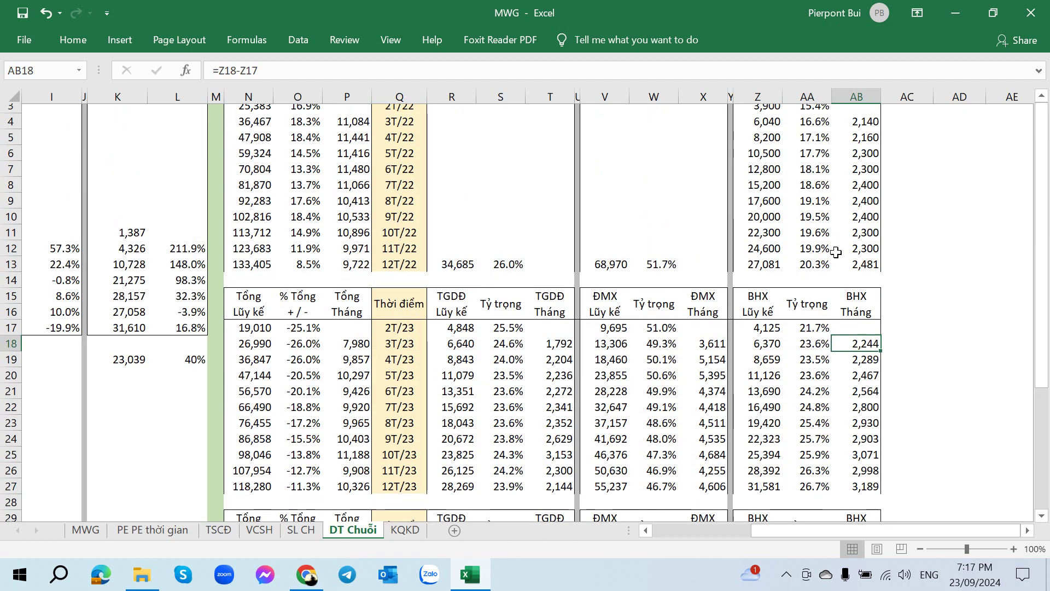
pyautogui.click(863, 175)
pyautogui.scroll(-3, 863, 343)
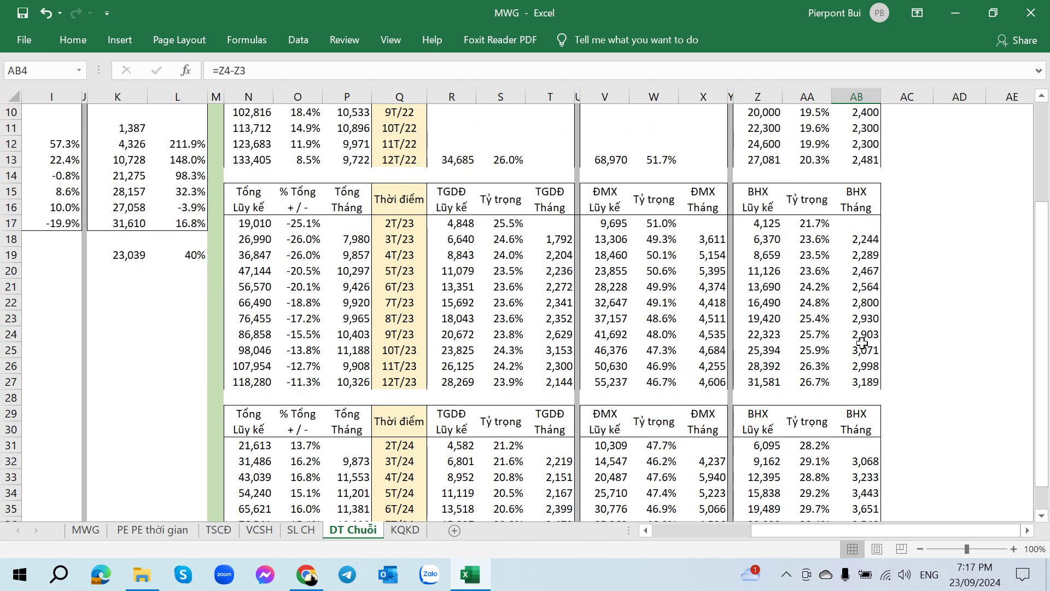
pyautogui.click(861, 382)
pyautogui.scroll(-2, 814, 383)
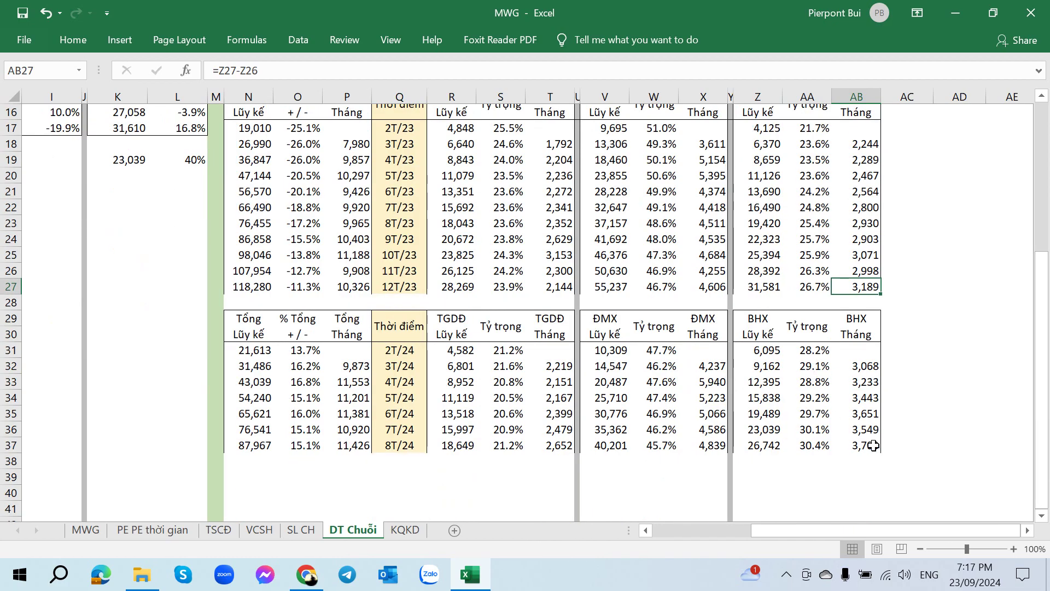
pyautogui.click(871, 445)
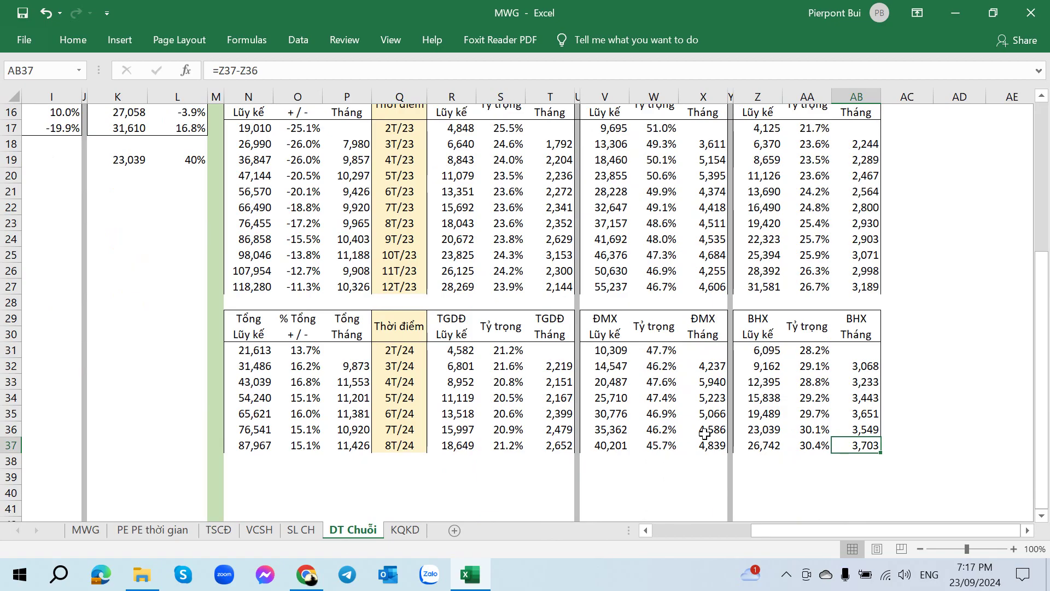
# - Check MWG's published reports page in Chrome for the 2024 monthly business updates, and return to the Excel workbook
pyautogui.click(306, 574)
pyautogui.click(508, 17)
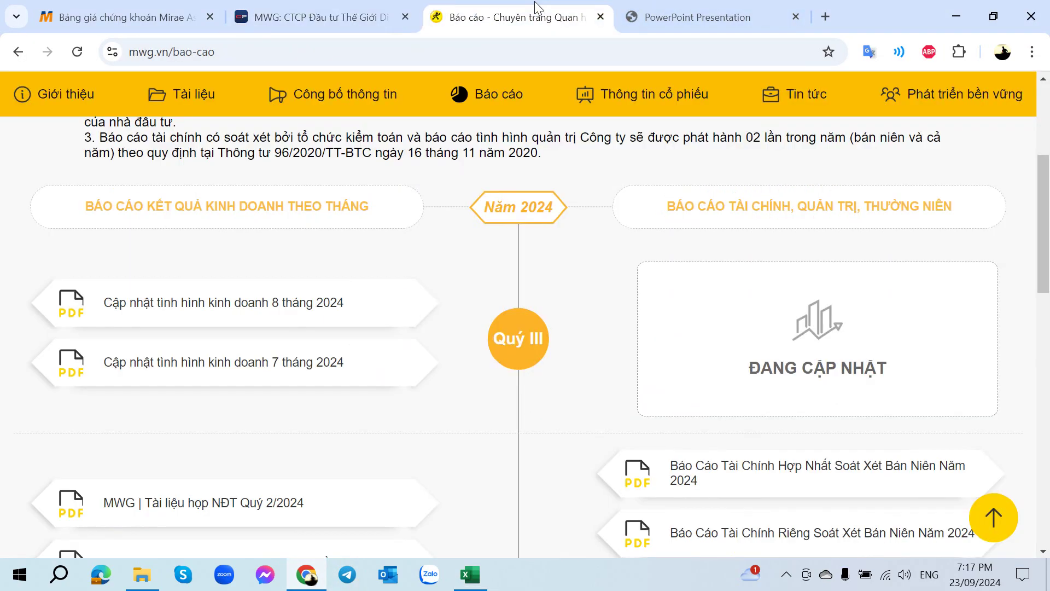
pyautogui.click(697, 17)
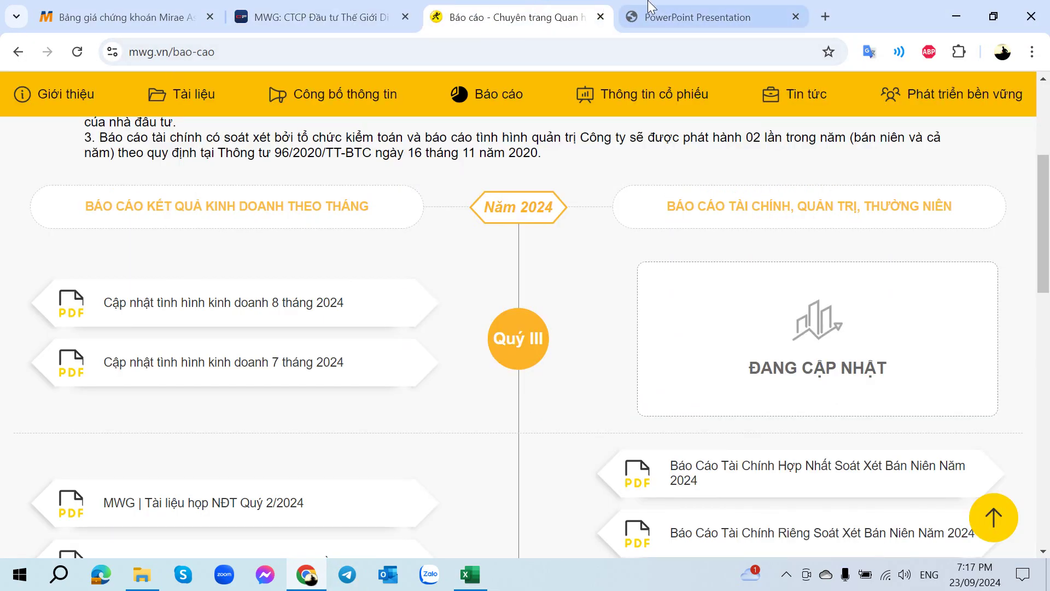
pyautogui.click(469, 574)
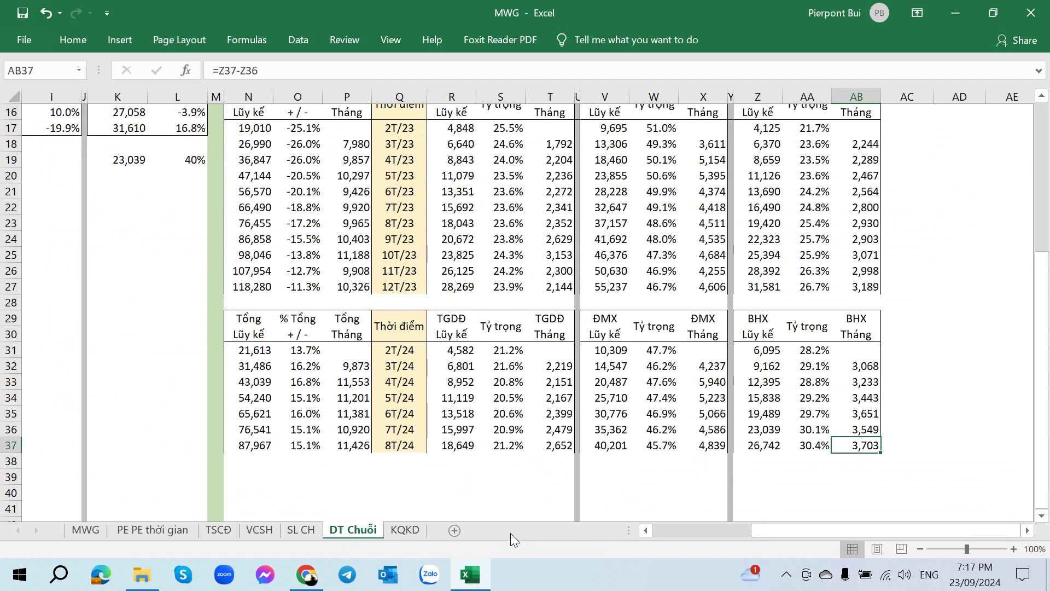
pyautogui.scroll(3, 581, 451)
pyautogui.scroll(-3, 581, 450)
pyautogui.scroll(-1, 581, 452)
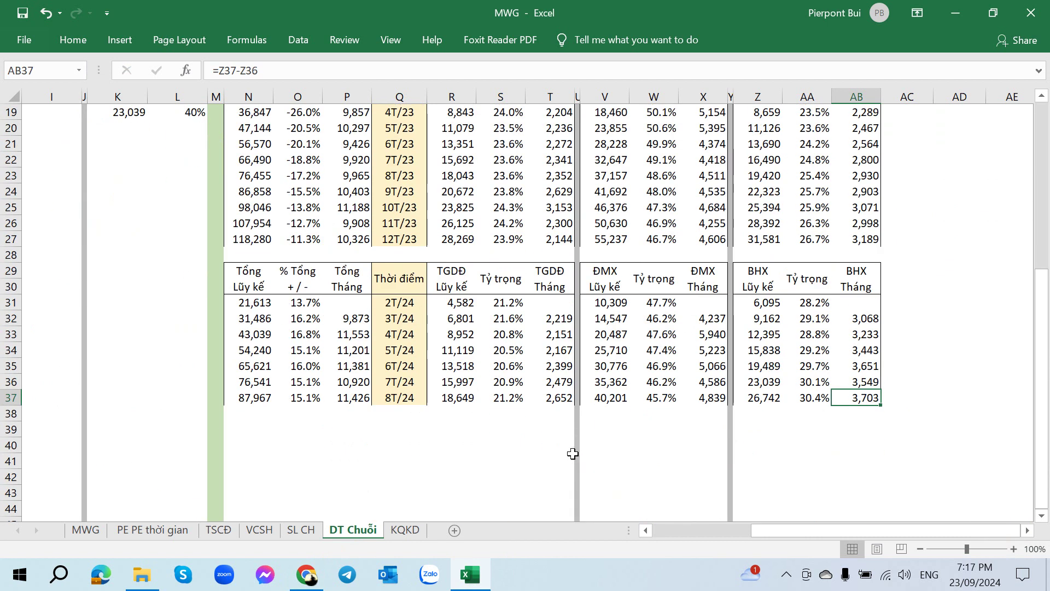
pyautogui.scroll(1, 573, 454)
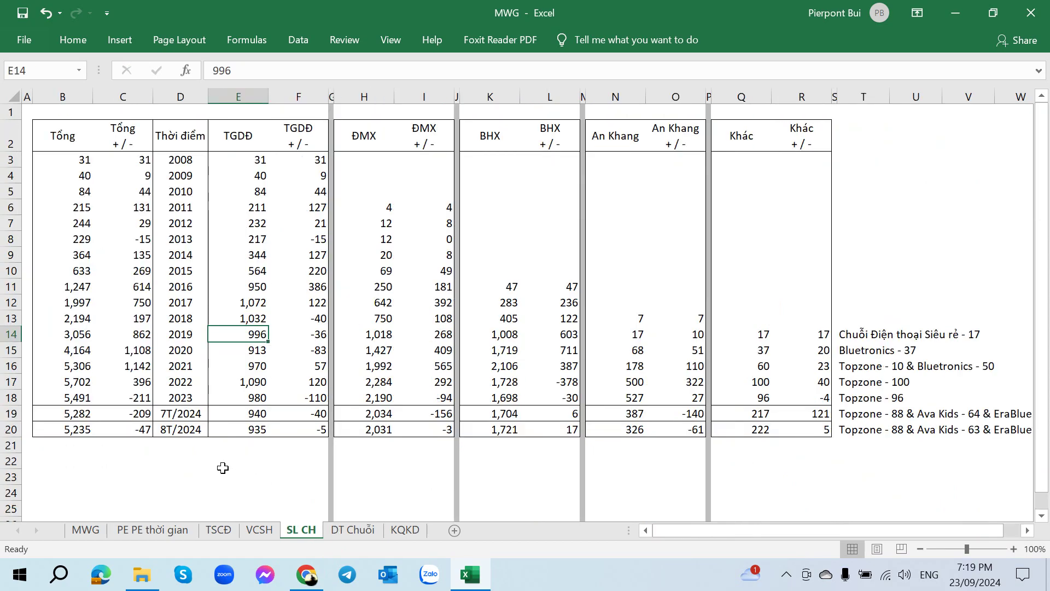
# - Review the 8T/2024 store count changes for TGDĐ, ĐMX, BHX and An Khang, comparing BHX with 2023 and 7T/2024
pyautogui.click(295, 432)
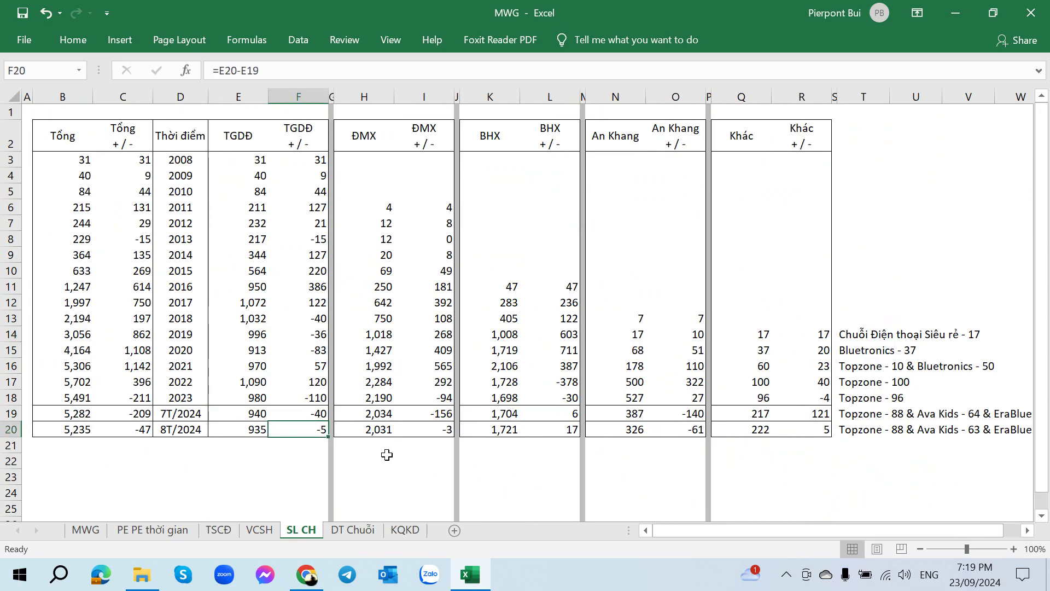
pyautogui.click(437, 431)
pyautogui.click(560, 429)
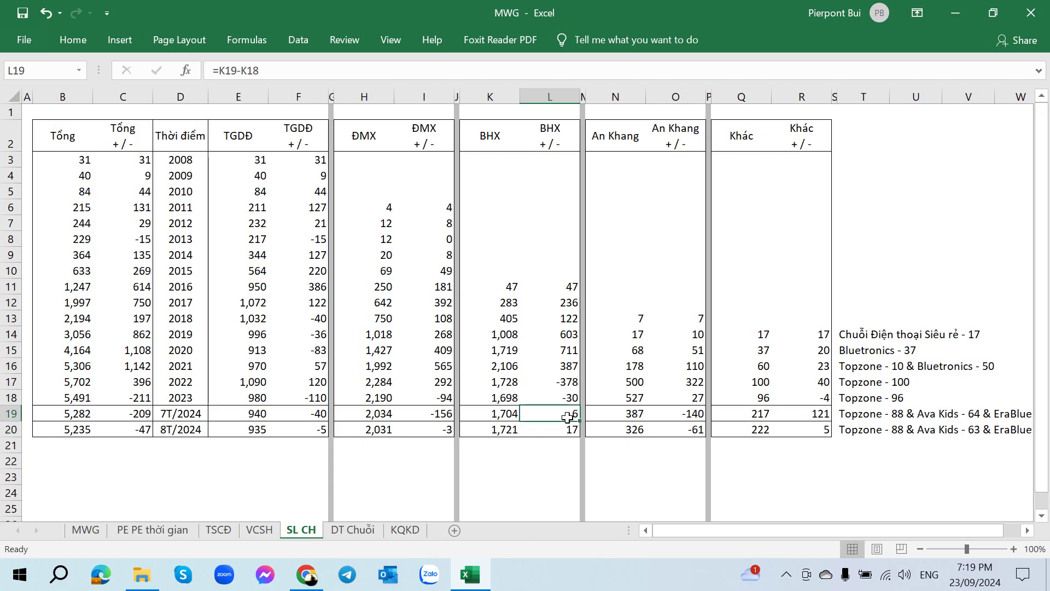
pyautogui.click(571, 401)
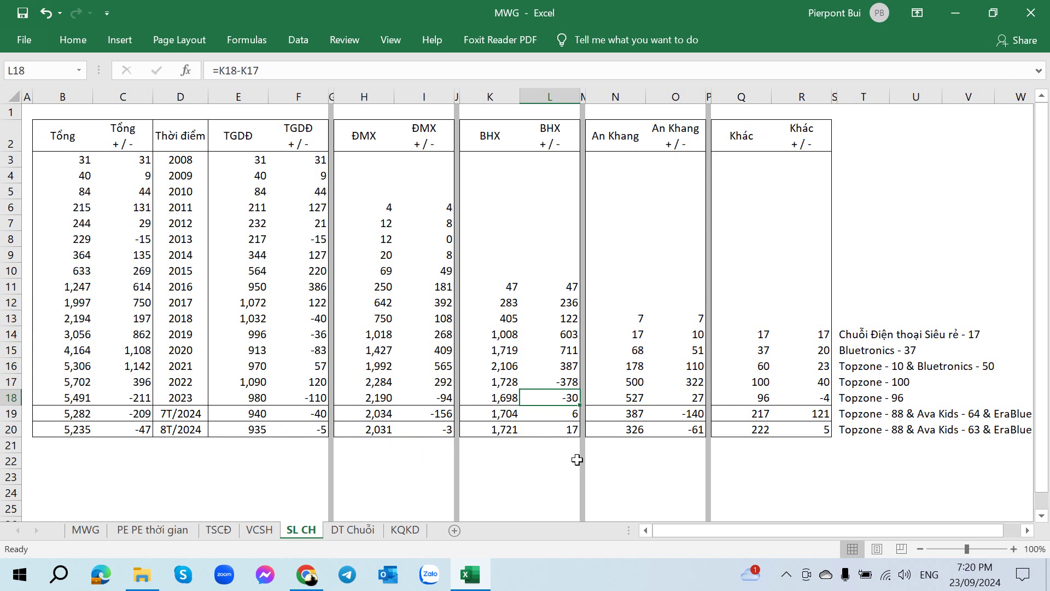
pyautogui.click(572, 448)
pyautogui.click(675, 431)
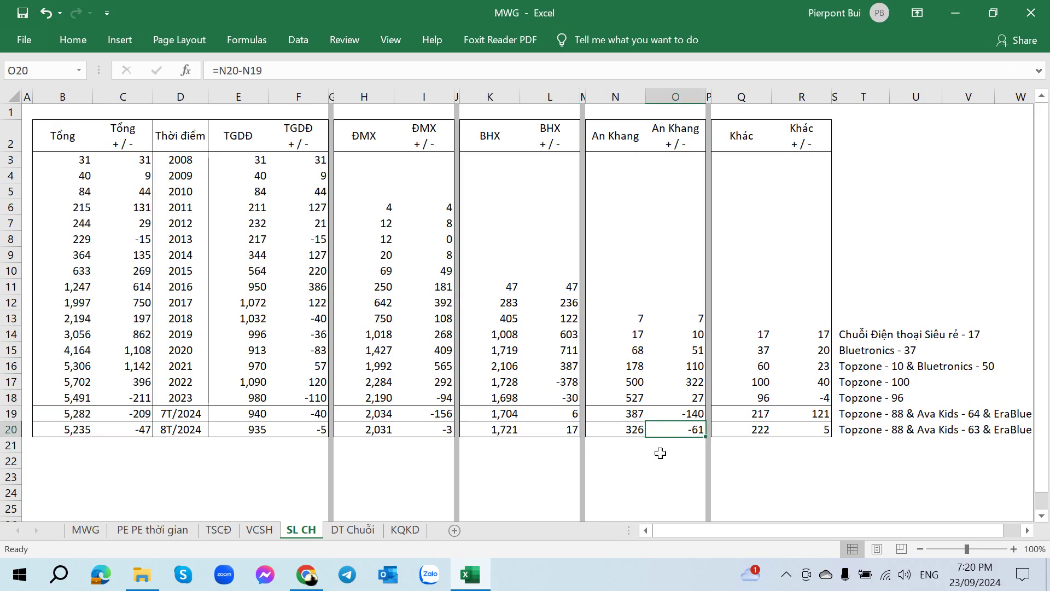
# - Compare An Khang's store counts and changes for 7T/2024 and 8T/2024 on the SL CH sheet
pyautogui.click(635, 417)
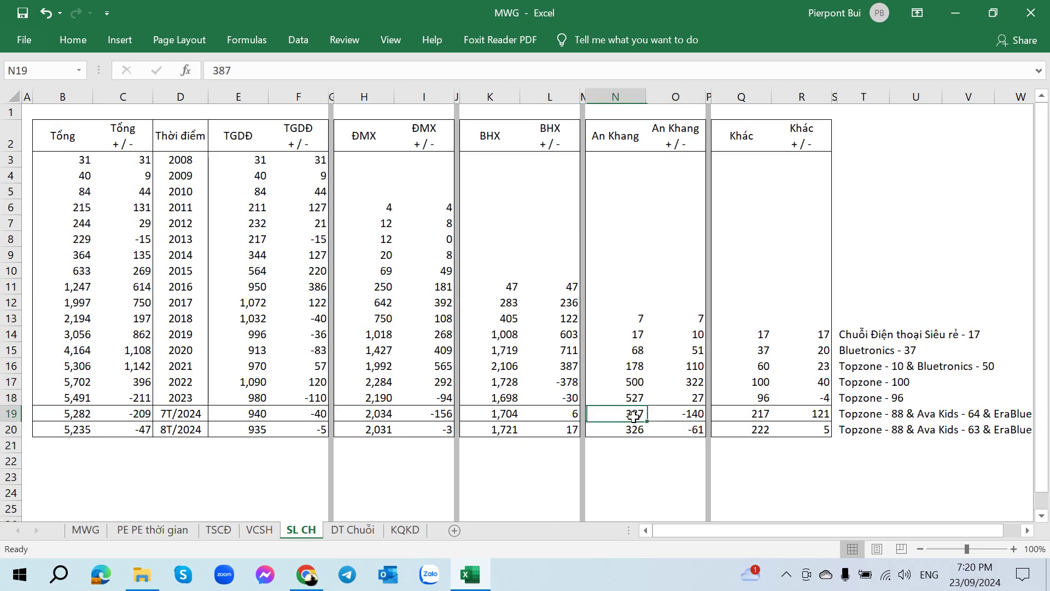
pyautogui.click(629, 429)
pyautogui.click(630, 413)
pyautogui.click(632, 430)
pyautogui.click(678, 432)
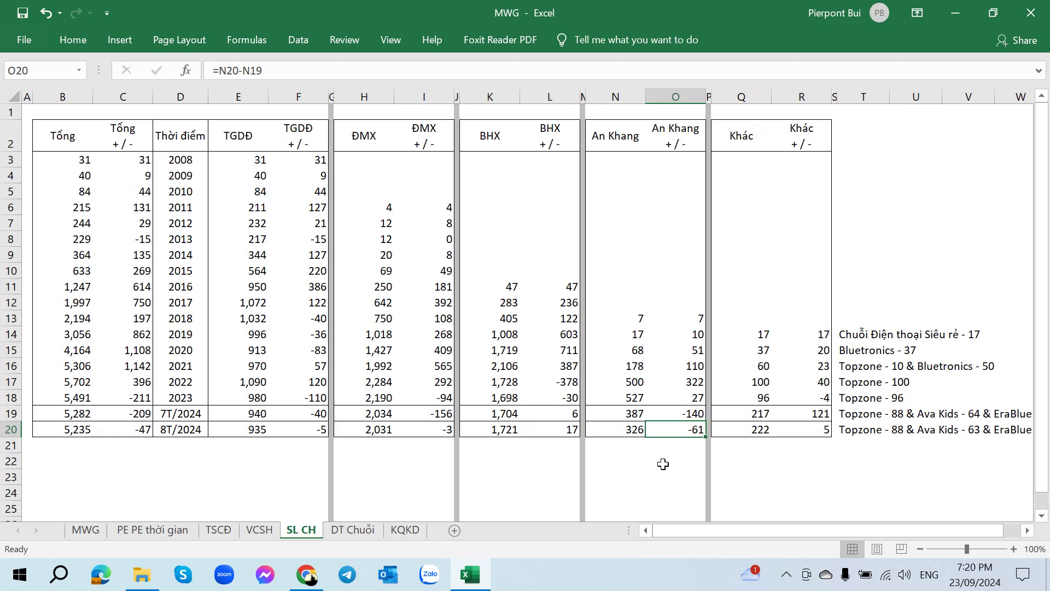
pyautogui.click(679, 417)
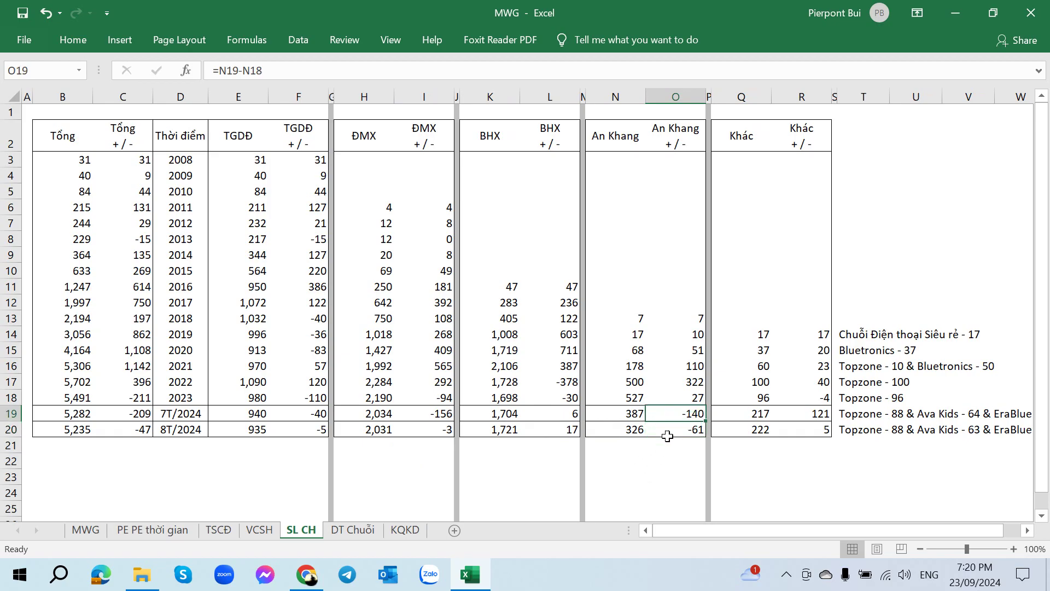
pyautogui.click(678, 435)
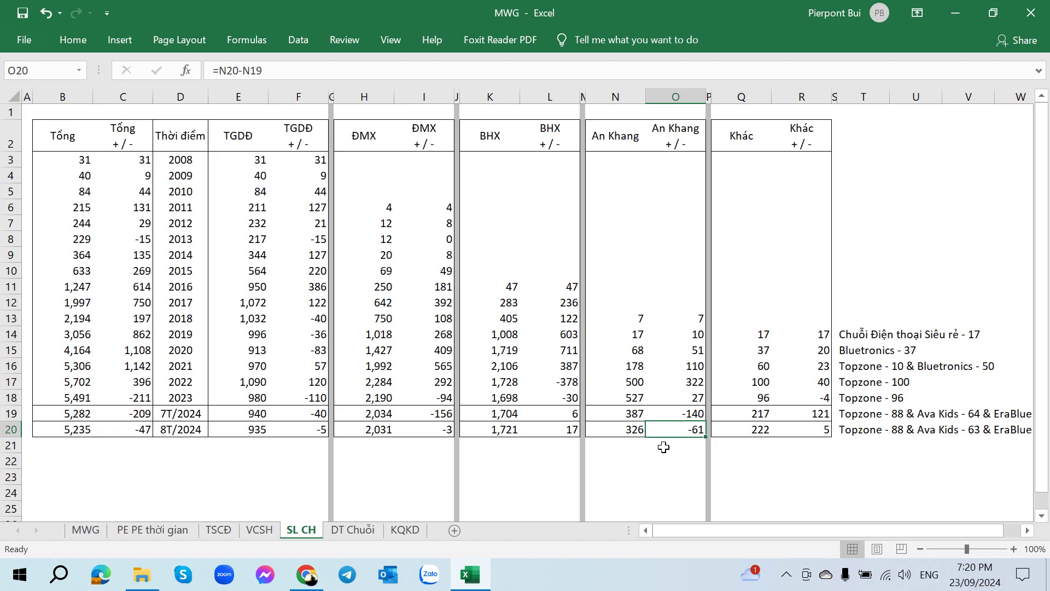
# - Check the 8T/2024 figures for the other chains (Khác), their breakdown note, and the change in total stores
pyautogui.click(745, 437)
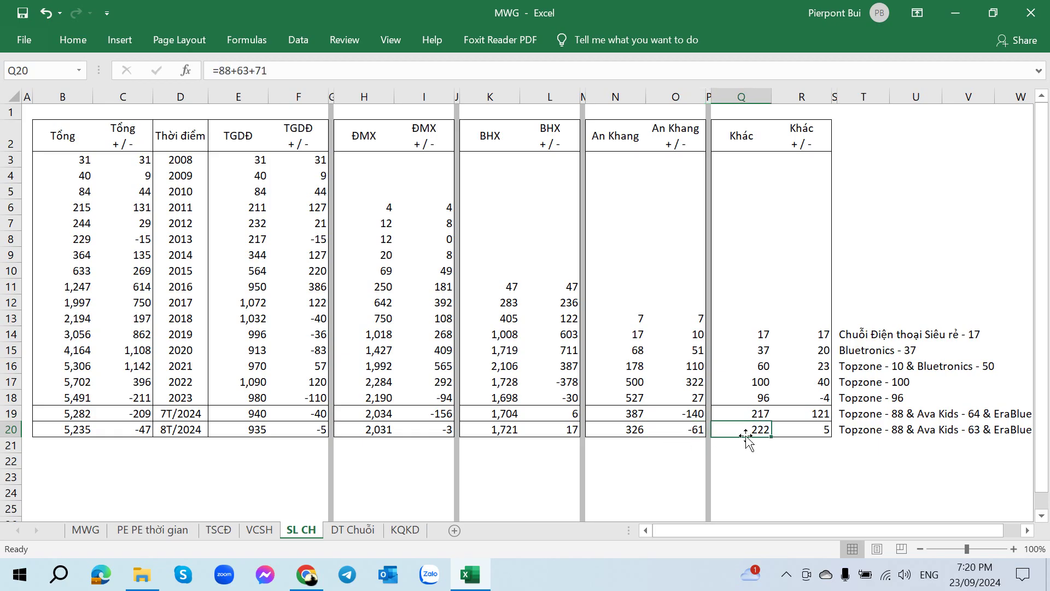
pyautogui.click(805, 432)
pyautogui.click(842, 429)
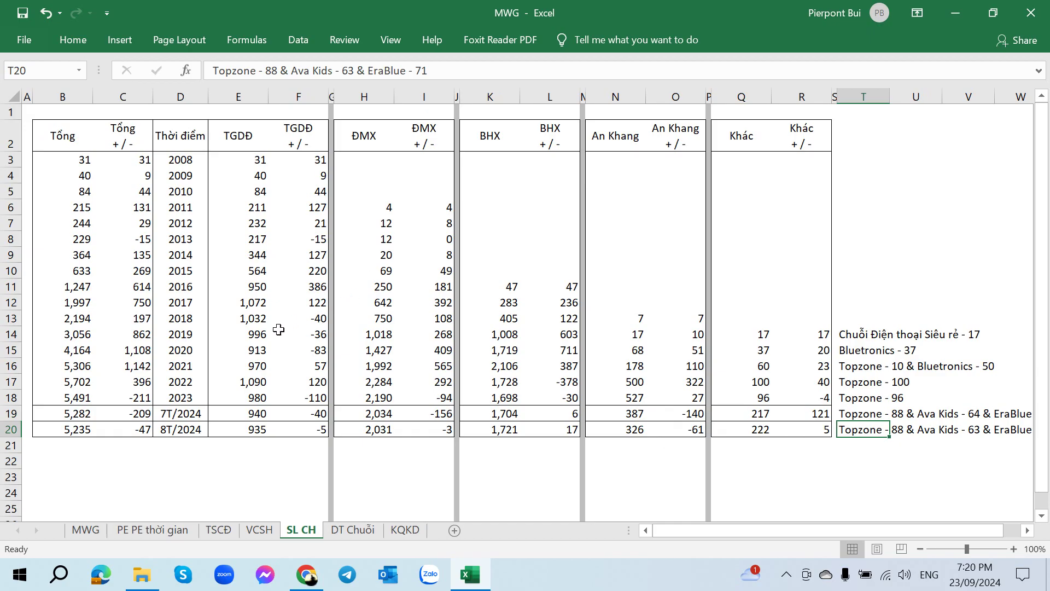
pyautogui.click(117, 433)
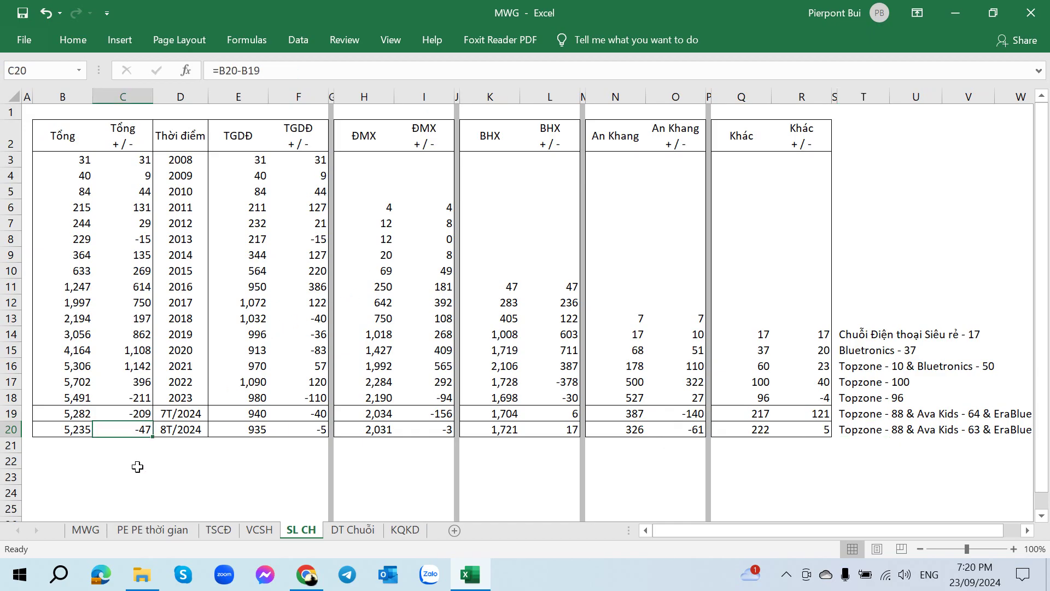
# - Review the 2023 and 2024 chain revenue tables on the DT Chuỗi sheet, down to BHX's monthly revenue for 8T/24
pyautogui.click(339, 531)
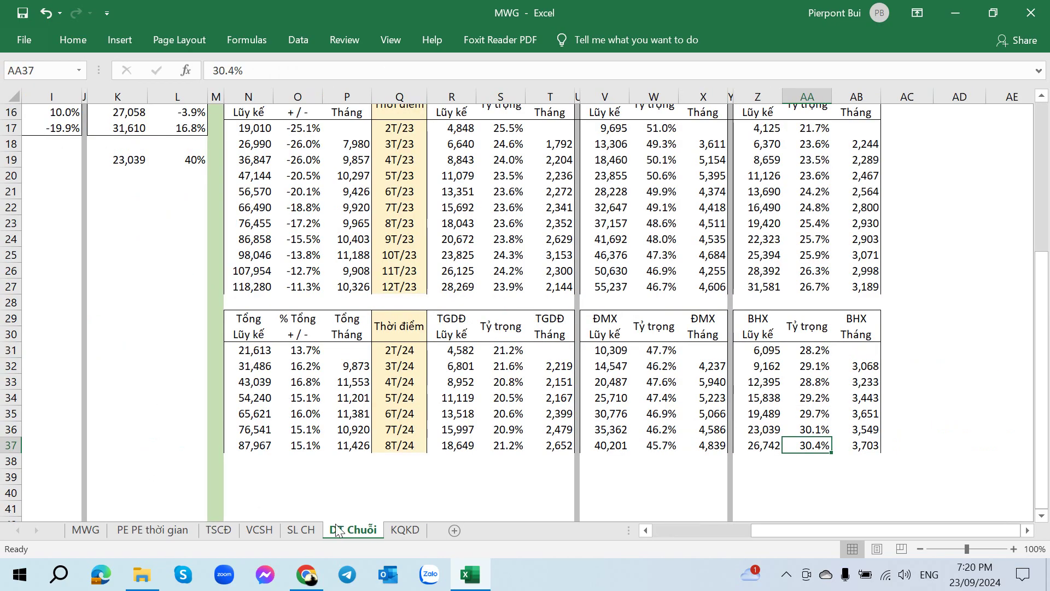
pyautogui.click(620, 433)
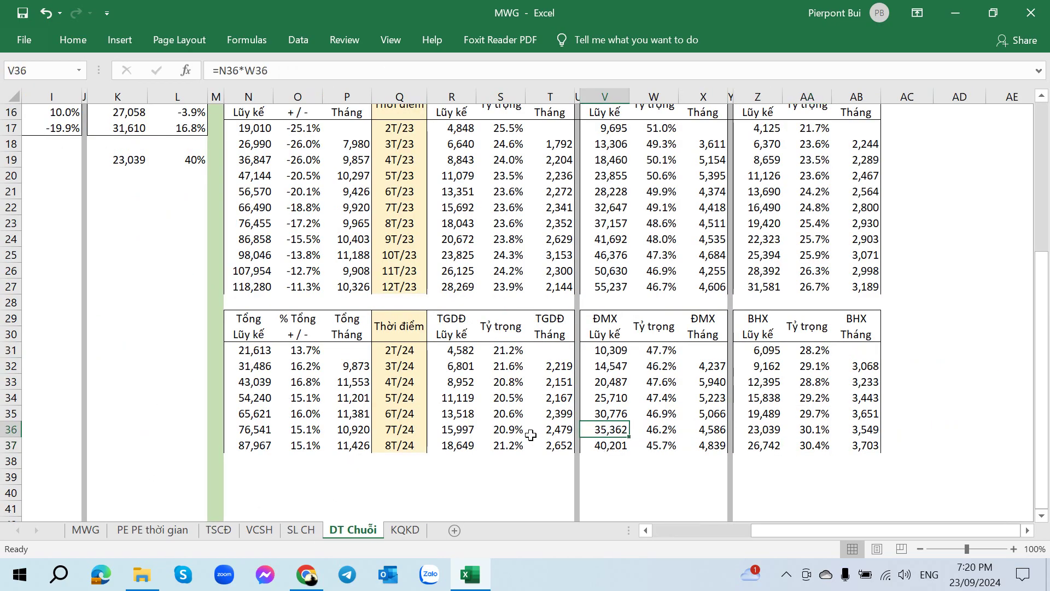
pyautogui.scroll(1, 488, 429)
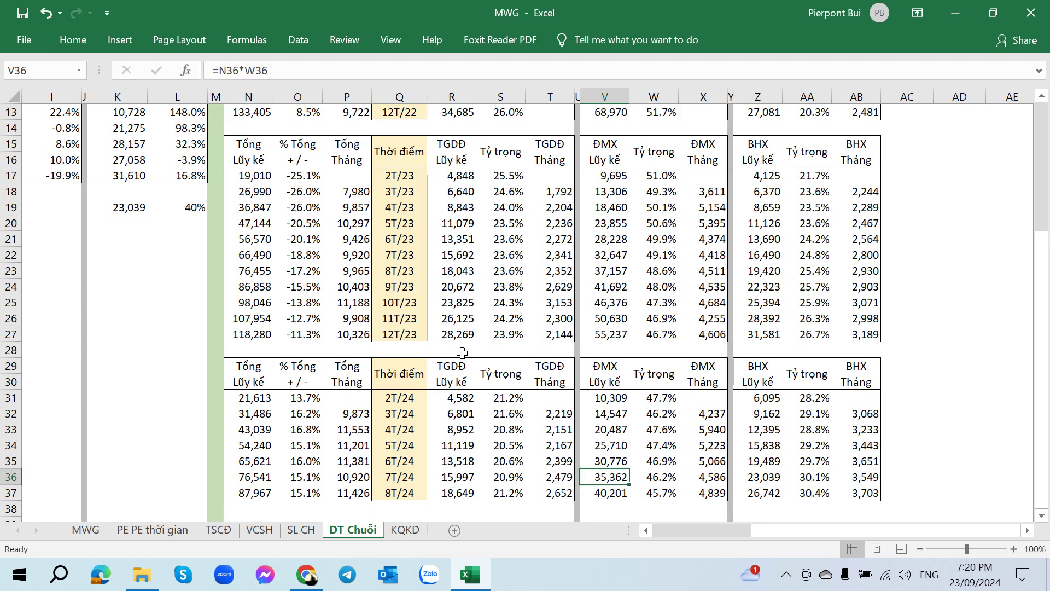
pyautogui.scroll(-1, 689, 361)
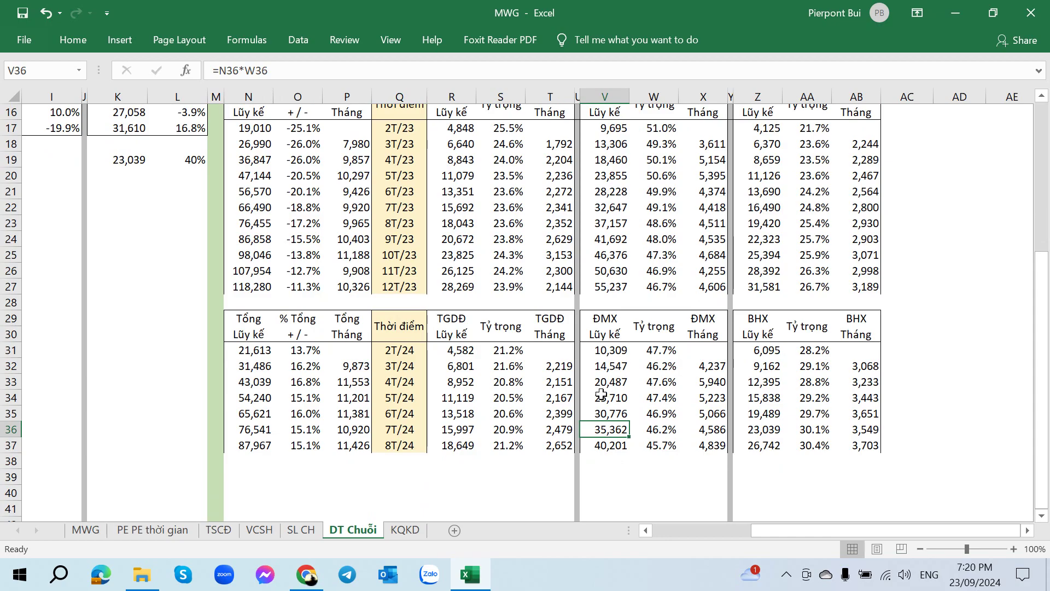
pyautogui.scroll(6, 602, 394)
pyautogui.scroll(-6, 602, 394)
pyautogui.scroll(-1, 602, 394)
pyautogui.click(865, 396)
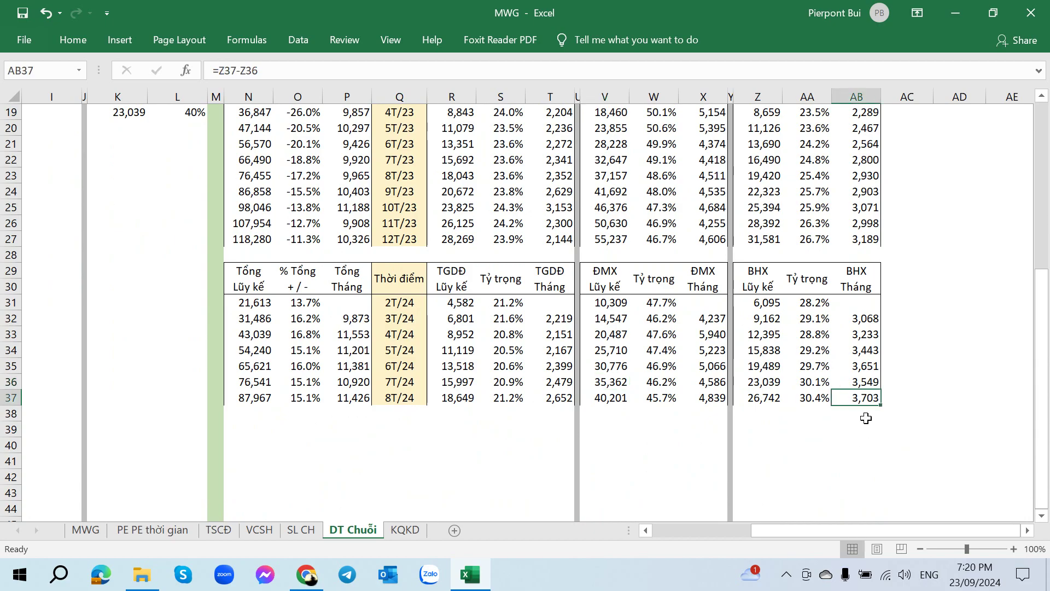
# - Restore the BHX store count 1721 in AC37 and the revenue-per-store formula =AB37/AC37 in AD37
pyautogui.click(890, 396)
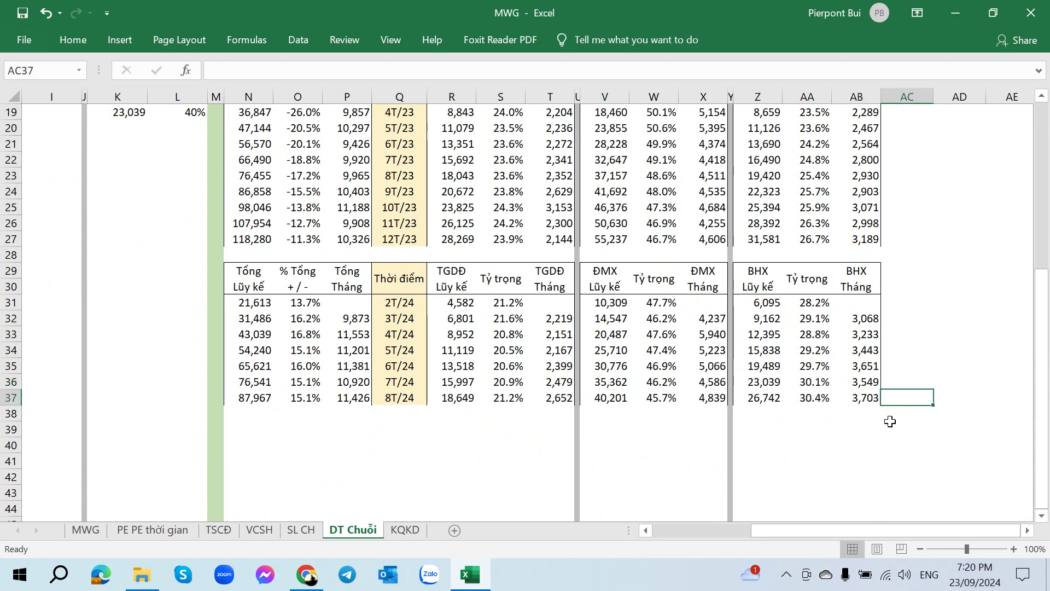
pyautogui.hotkey('ctrl', 'y')
pyautogui.hotkey('ctrl', 'y')
pyautogui.press('Left')
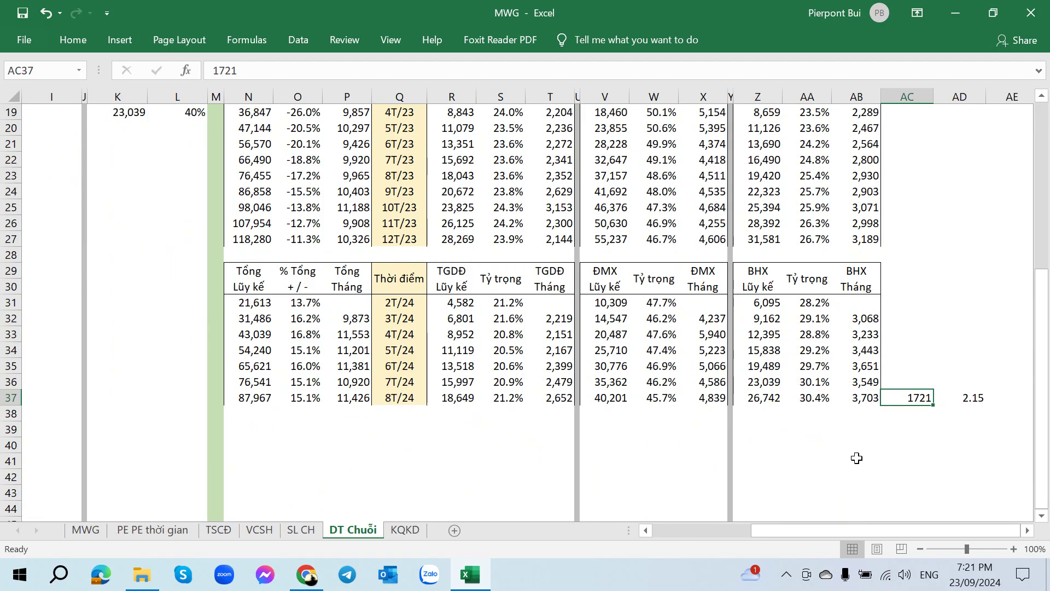
pyautogui.press('Right')
pyautogui.press('Left')
pyautogui.press('Right')
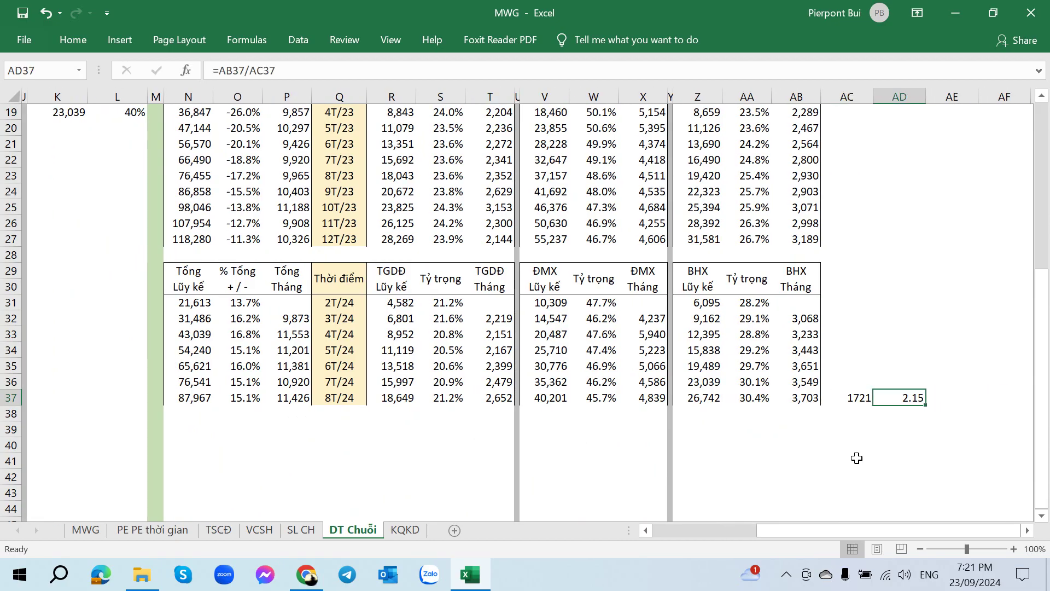
pyautogui.press('Down')
pyautogui.press('Left')
pyautogui.press('Left')
pyautogui.press('Left')
pyautogui.press('Left')
pyautogui.press('Left')
pyautogui.press('Left')
pyautogui.press('Left')
pyautogui.press('Left')
pyautogui.press('Left')
pyautogui.press('Left')
pyautogui.press('Left')
pyautogui.press('Left')
pyautogui.press('Left')
pyautogui.press('Left')
pyautogui.press('Left')
pyautogui.press('Left')
pyautogui.press('Left')
pyautogui.press('Left')
pyautogui.press('Left')
pyautogui.press('Left')
pyautogui.press('Right')
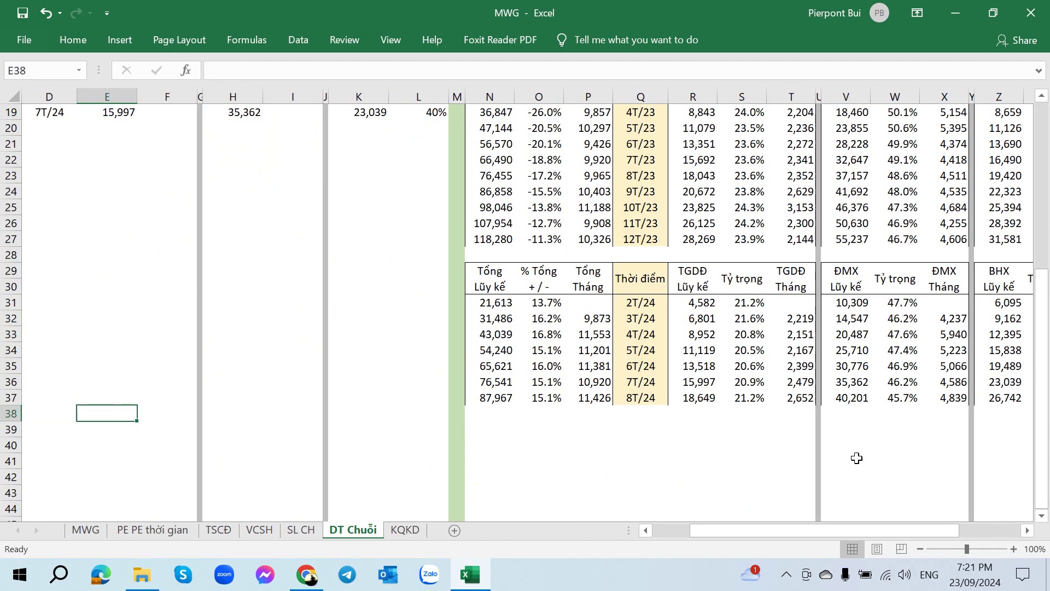
pyautogui.press('Right')
pyautogui.press('Right')
pyautogui.press('Right')
pyautogui.press('Right')
pyautogui.press('Right')
pyautogui.press('Right')
pyautogui.press('Right')
pyautogui.press('Right')
pyautogui.press('Right')
pyautogui.press('Right')
pyautogui.press('Right')
pyautogui.press('Right')
pyautogui.press('Right')
pyautogui.press('Right')
pyautogui.press('Right')
pyautogui.press('Right')
pyautogui.press('Right')
pyautogui.press('Right')
pyautogui.press('Right')
pyautogui.press('Right')
pyautogui.press('Left')
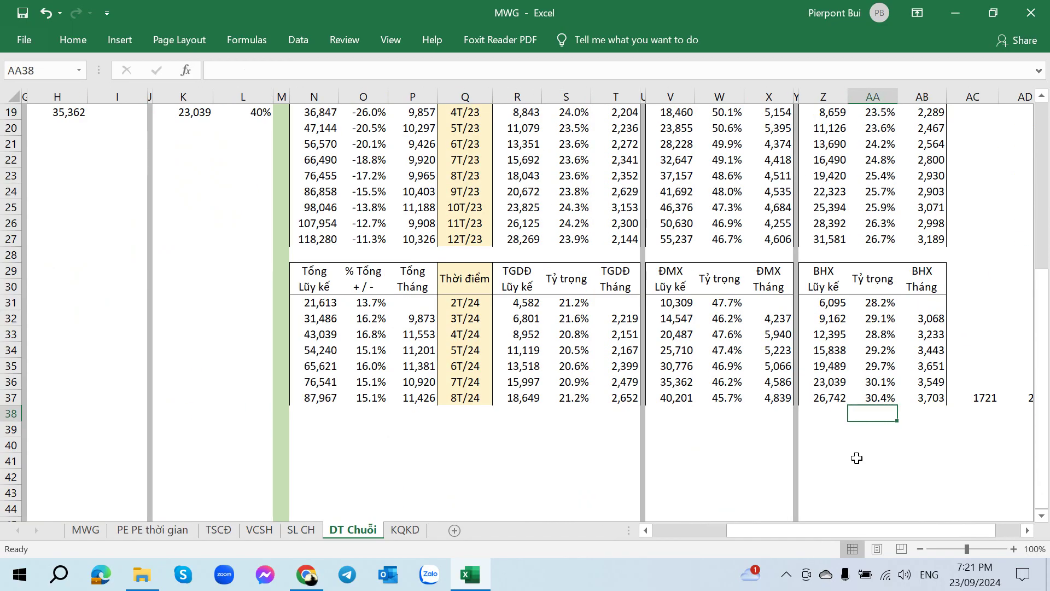
pyautogui.press('Up')
pyautogui.press('Left')
pyautogui.press('Down')
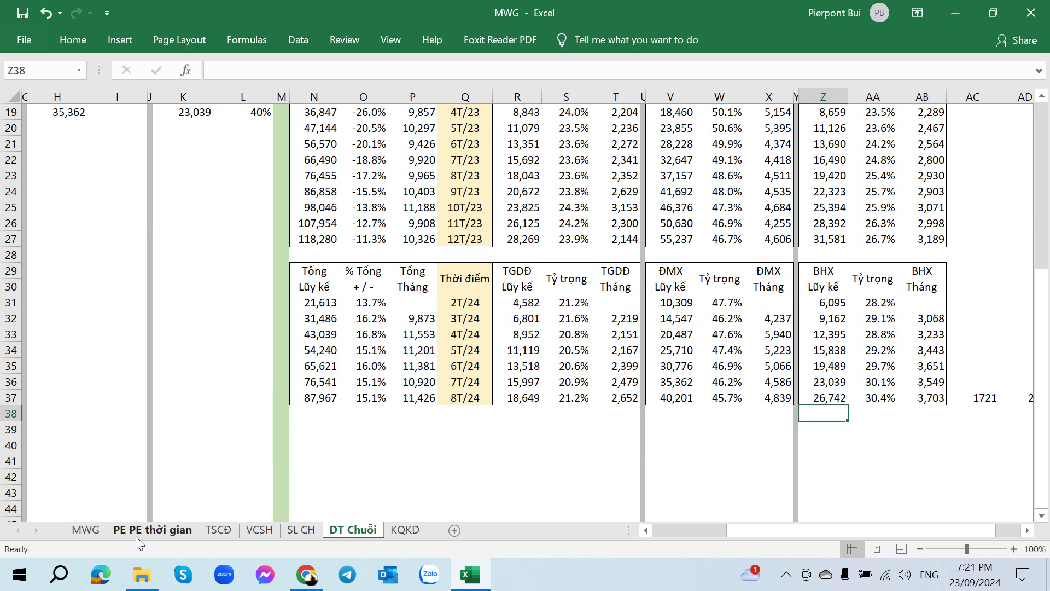
# - Look through the MWG sheet's notes on the 2024 business plan, the HĐQT's assessment and its members
pyautogui.click(94, 536)
pyautogui.scroll(7, 519, 432)
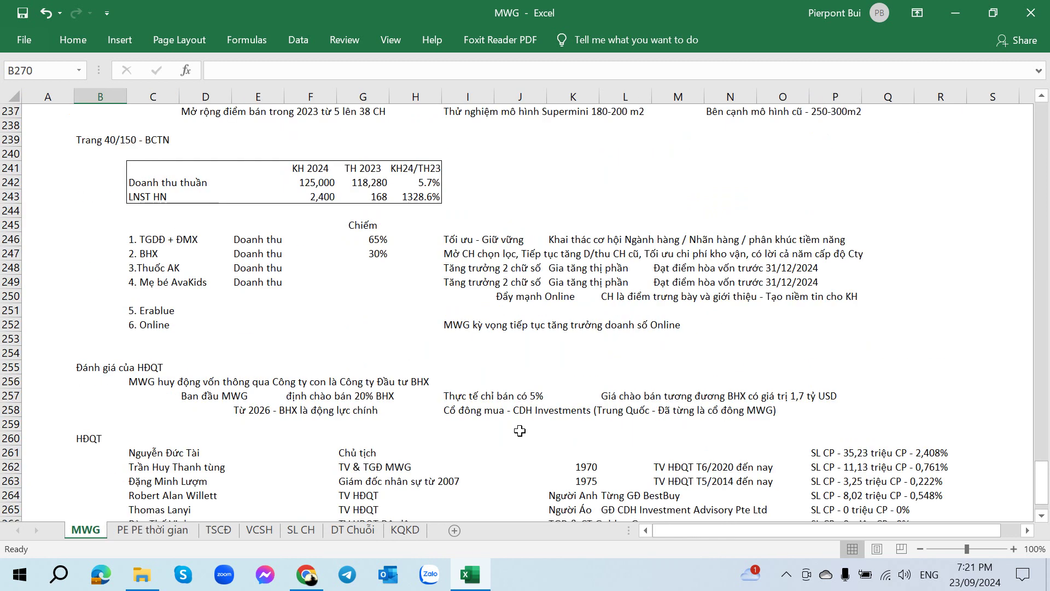
pyautogui.scroll(-2, 520, 432)
pyautogui.scroll(-2, 519, 431)
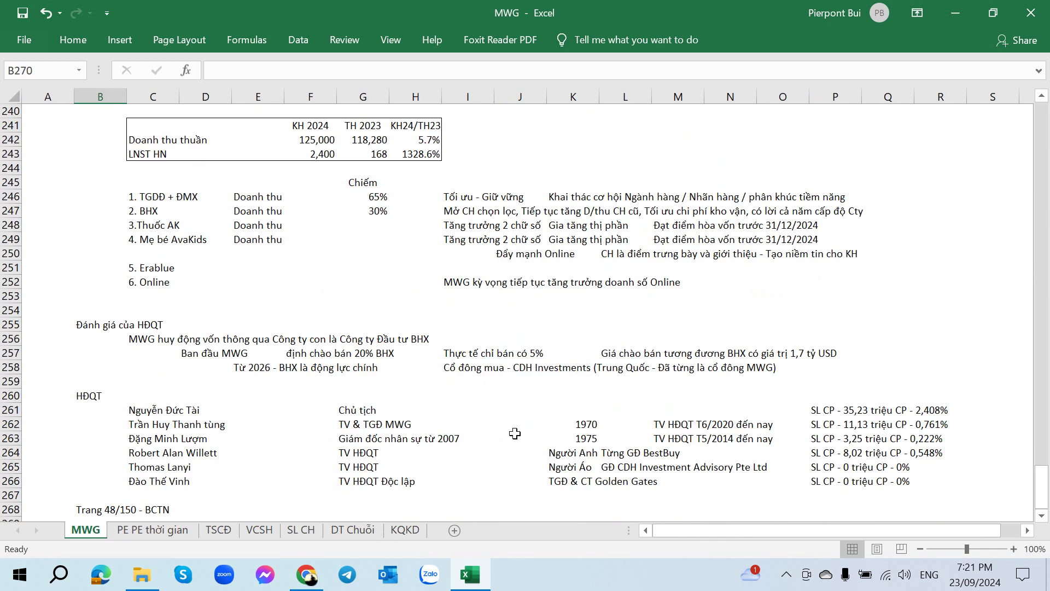
pyautogui.scroll(-1, 459, 447)
pyautogui.click(392, 493)
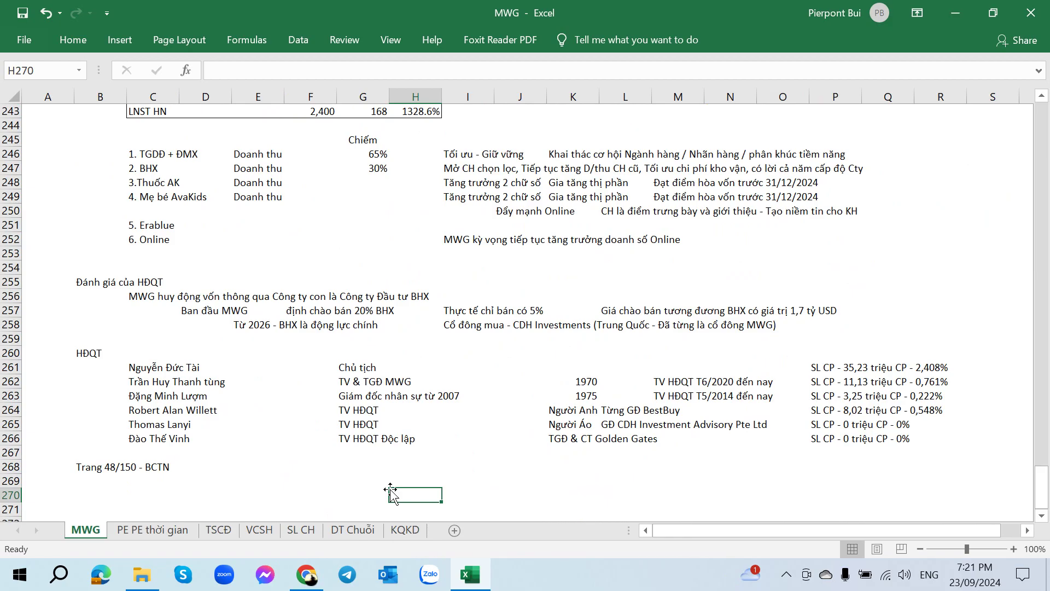
pyautogui.scroll(-3, 392, 493)
# - Return to the DT Chuỗi sheet and examine BHX's store count and revenue per store beside the 8T/24 row
pyautogui.click(349, 531)
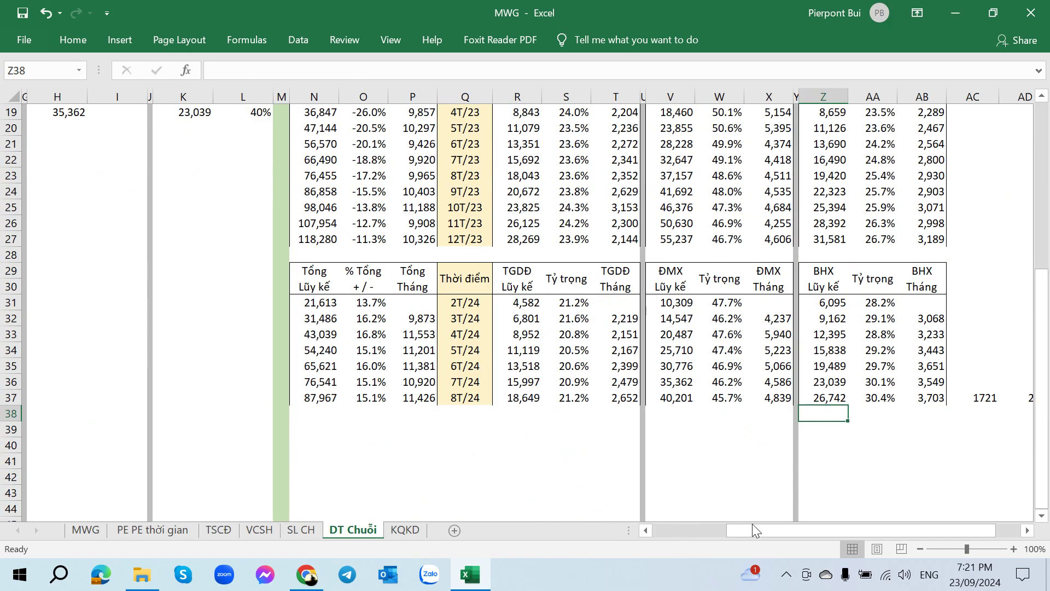
pyautogui.moveTo(752, 529); pyautogui.dragTo(776, 529)
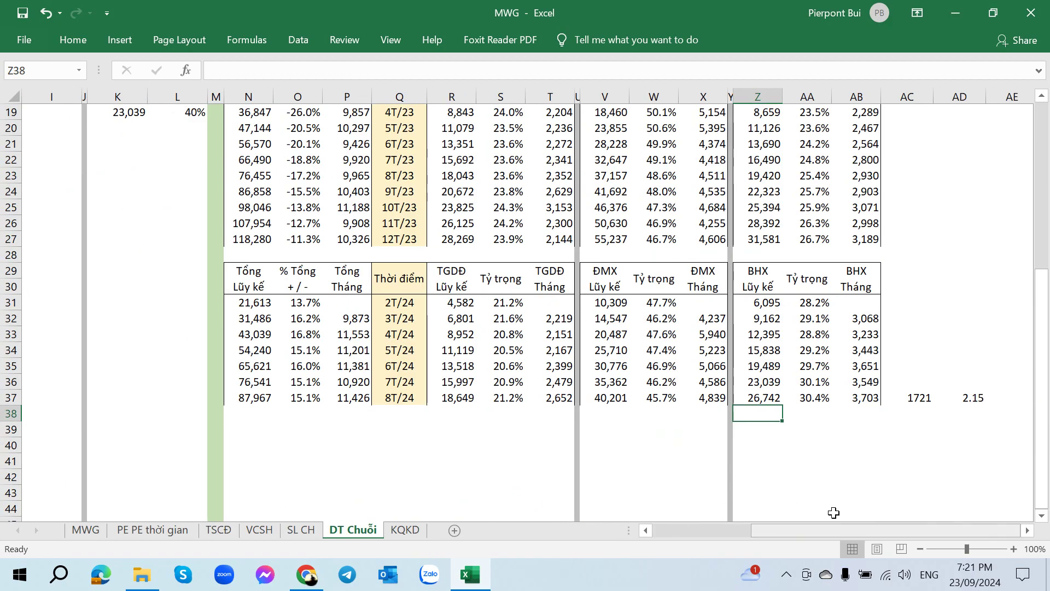
pyautogui.click(948, 403)
pyautogui.click(912, 413)
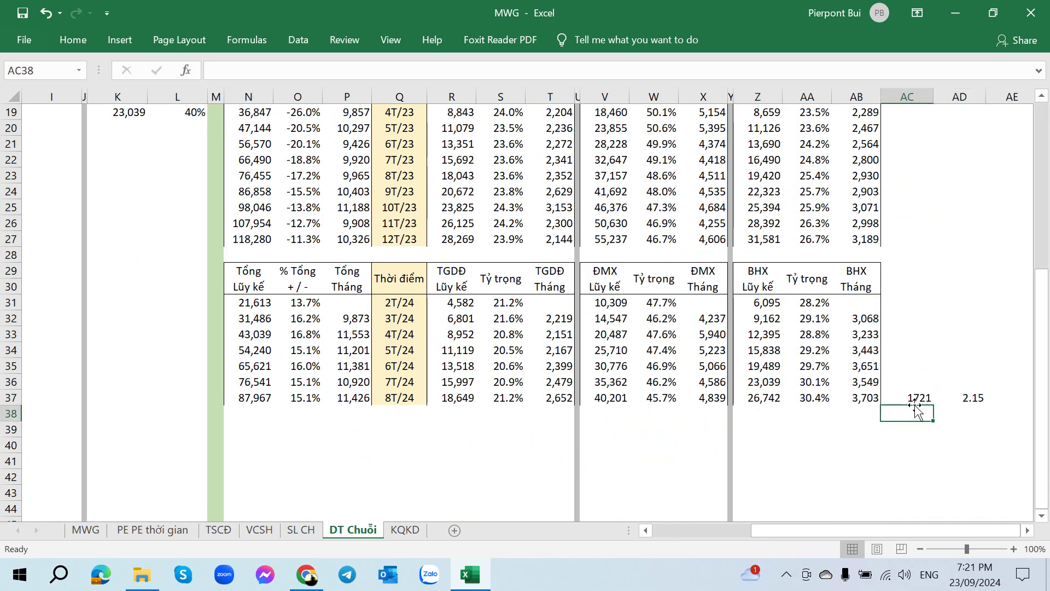
pyautogui.click(908, 399)
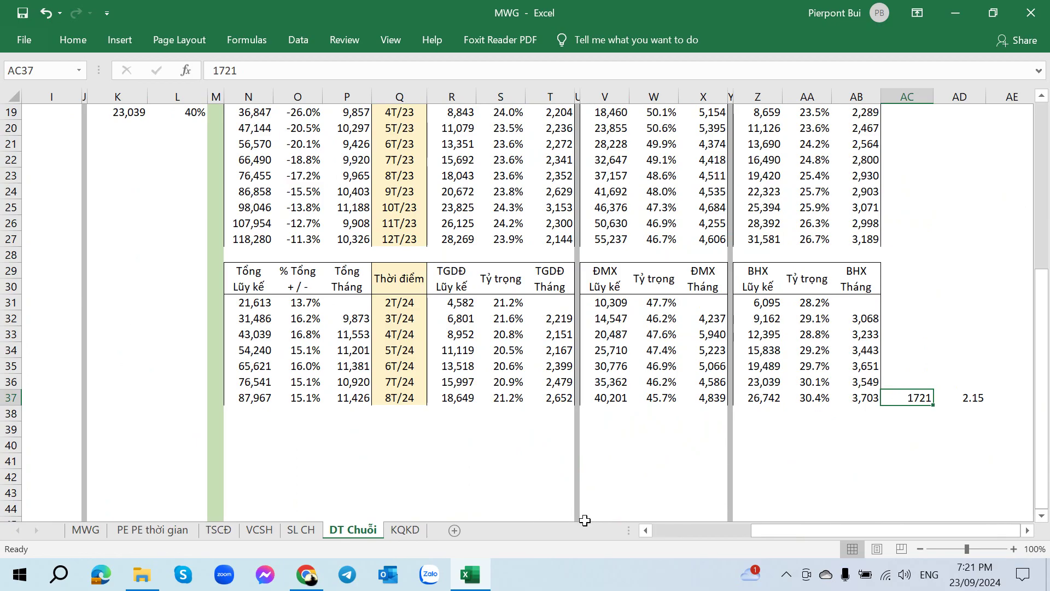
# - Compare BHX's monthly revenue for 4T/23, 10T/23, 5T/24 and 7T/24
pyautogui.click(663, 540)
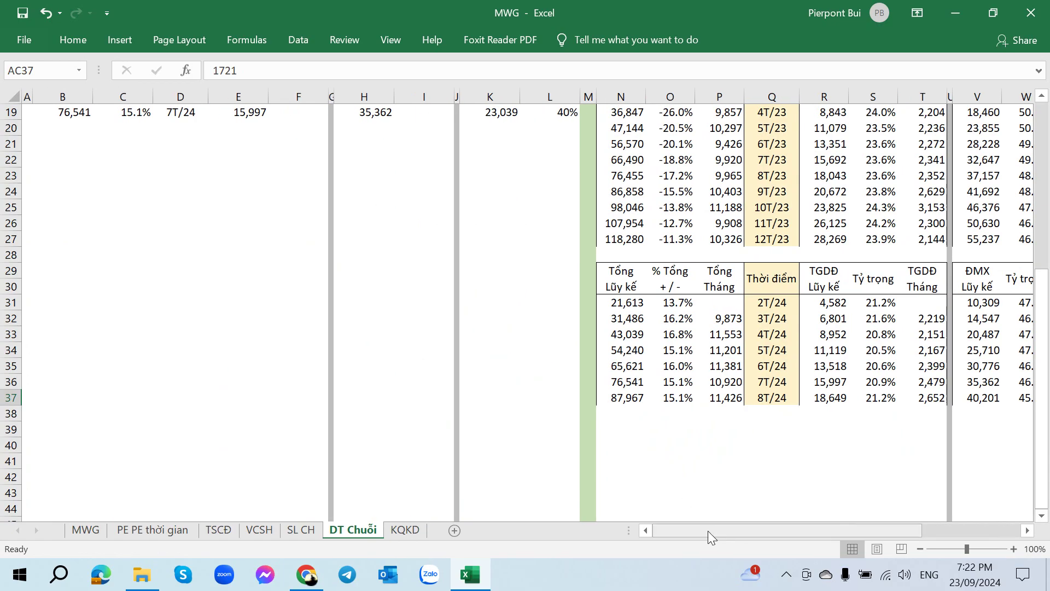
pyautogui.moveTo(708, 531); pyautogui.dragTo(806, 531)
pyautogui.scroll(3, 797, 372)
pyautogui.scroll(-2, 821, 318)
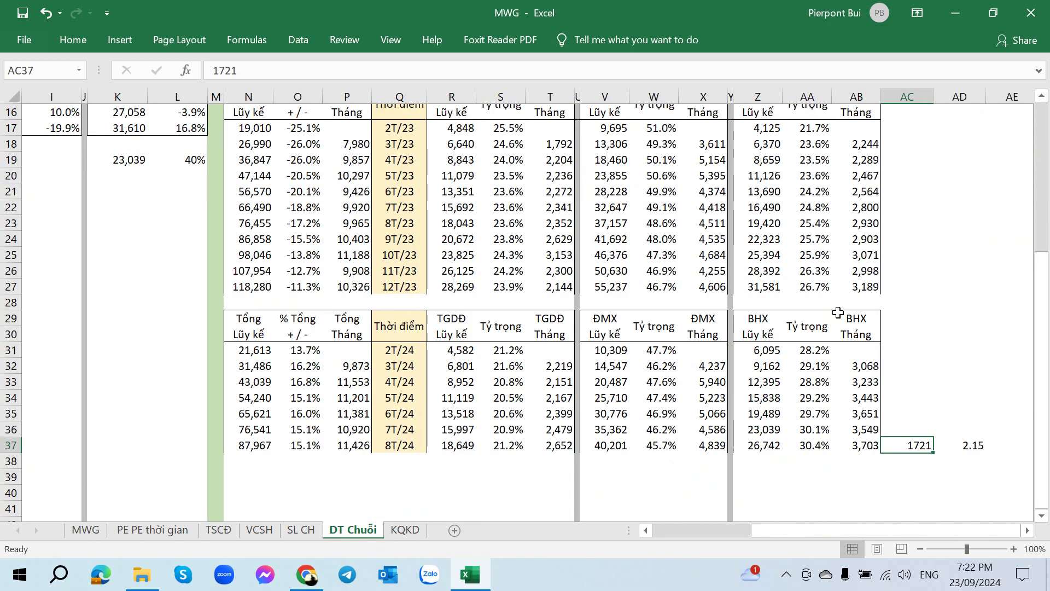
pyautogui.click(853, 158)
pyautogui.click(856, 254)
pyautogui.click(854, 397)
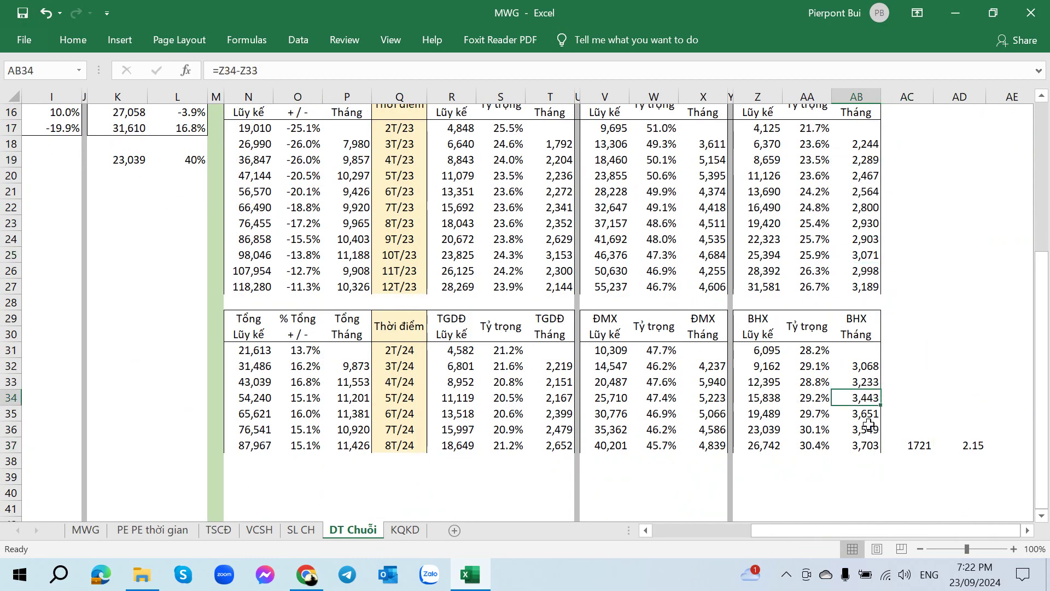
pyautogui.click(854, 430)
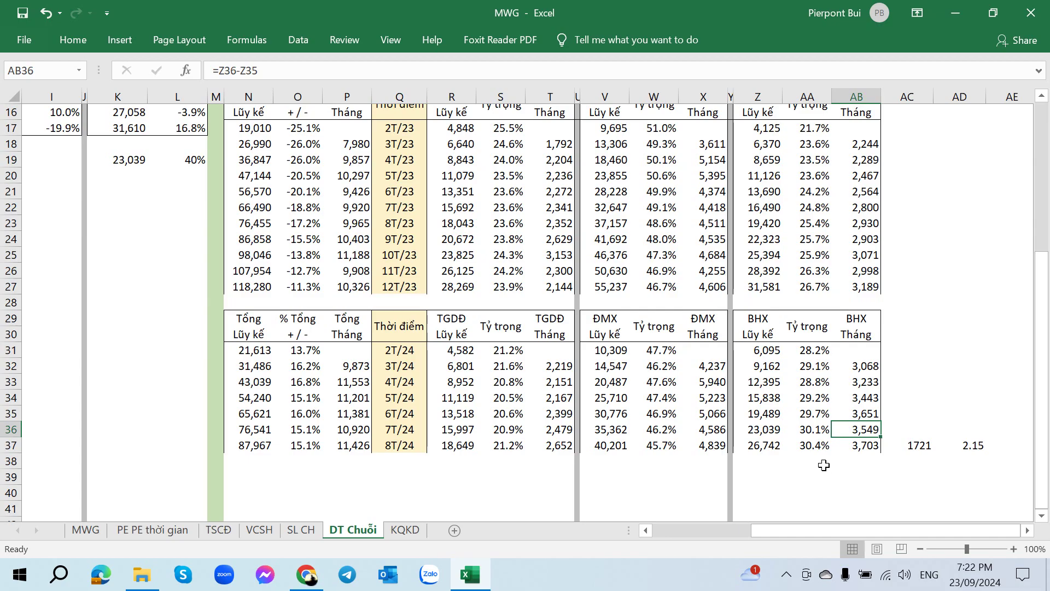
# - Compare BHX's store counts for 2022, 2023 and 8T/2024 on the SL CH sheet, and check the 7T/2024 change
pyautogui.click(302, 529)
pyautogui.click(500, 383)
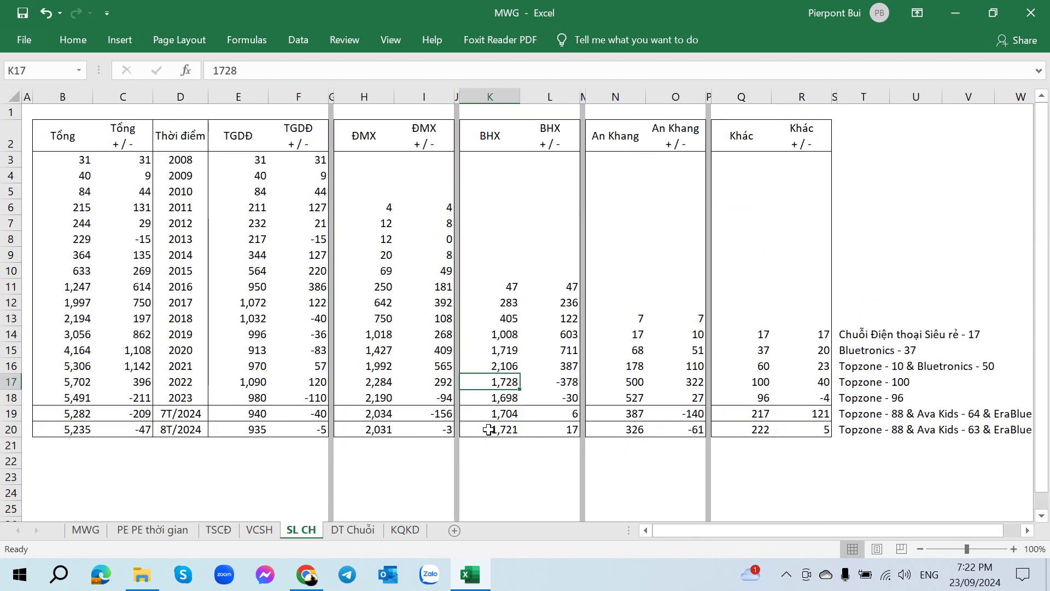
pyautogui.click(509, 399)
pyautogui.click(507, 431)
pyautogui.click(506, 403)
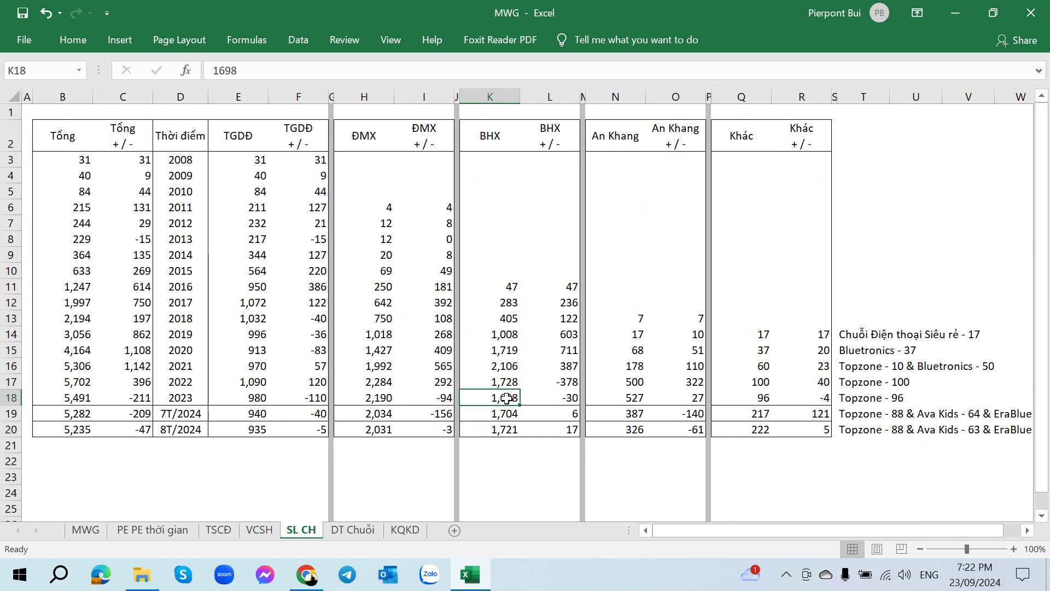
pyautogui.click(501, 430)
pyautogui.click(563, 419)
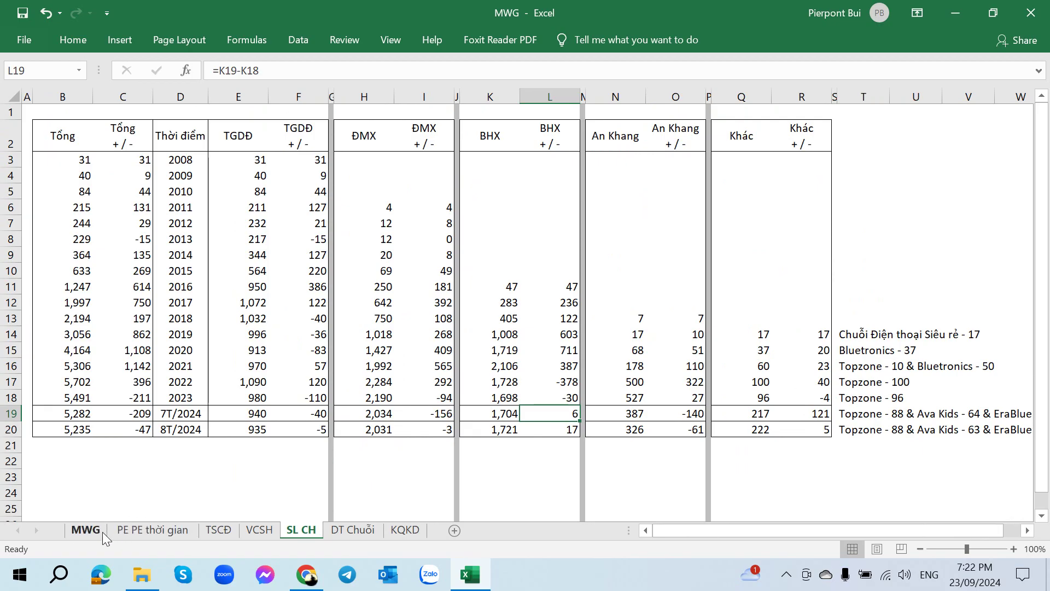
# - Glance at the MWG sheet, switch to the CafeF page for MWG in Chrome, and open its financial report downloads (Tải BCTC)
pyautogui.click(85, 529)
pyautogui.click(317, 570)
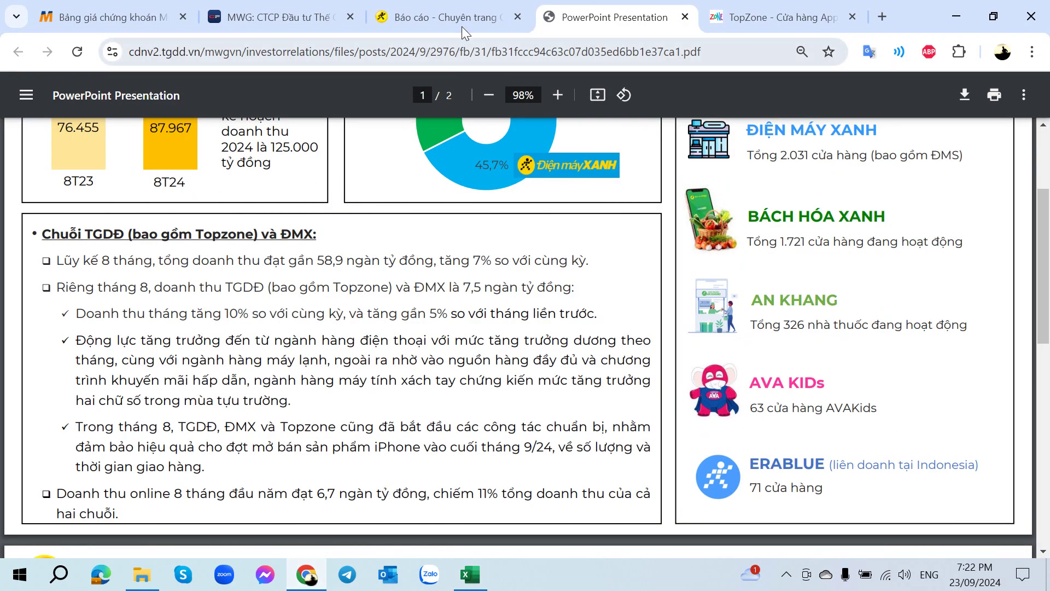
pyautogui.click(279, 6)
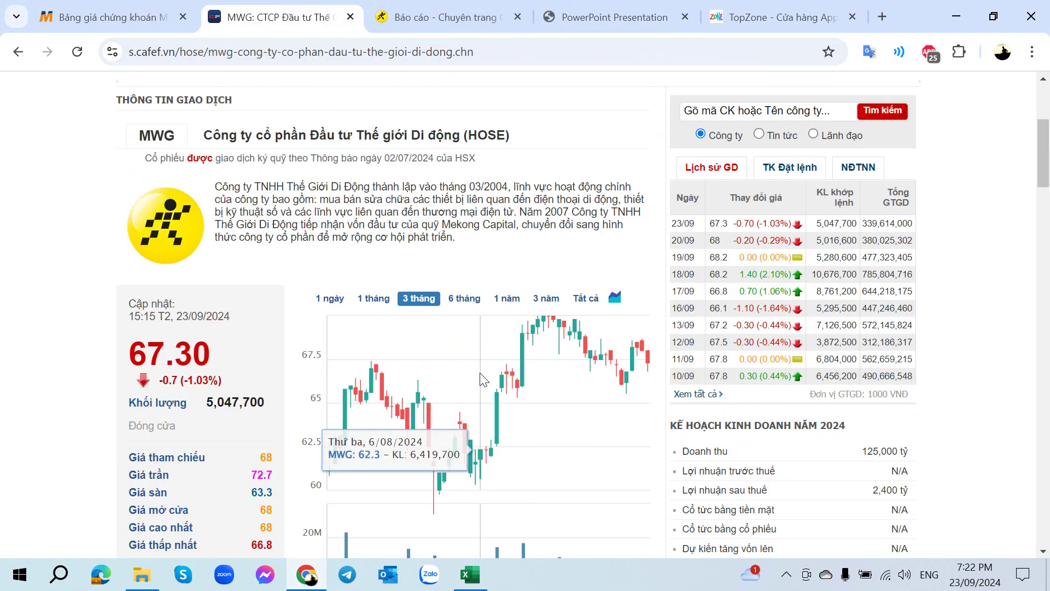
pyautogui.scroll(-10, 481, 372)
pyautogui.click(571, 322)
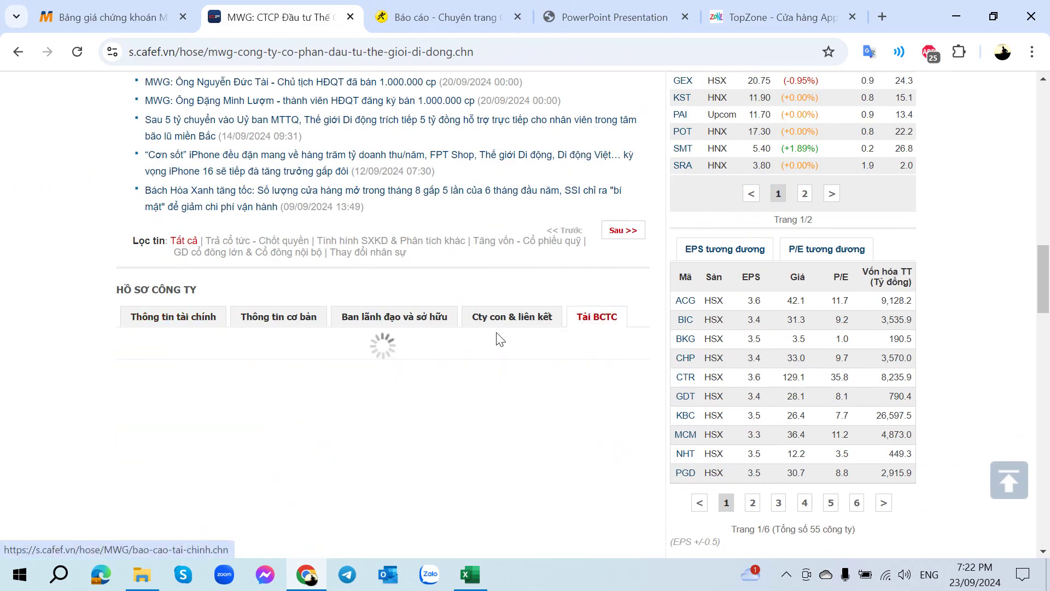
# - Filter the downloads to Bản cáo bạch & BCTN and open the 2023 annual report PDF in its own browser tab
pyautogui.scroll(-2, 403, 370)
pyautogui.click(264, 276)
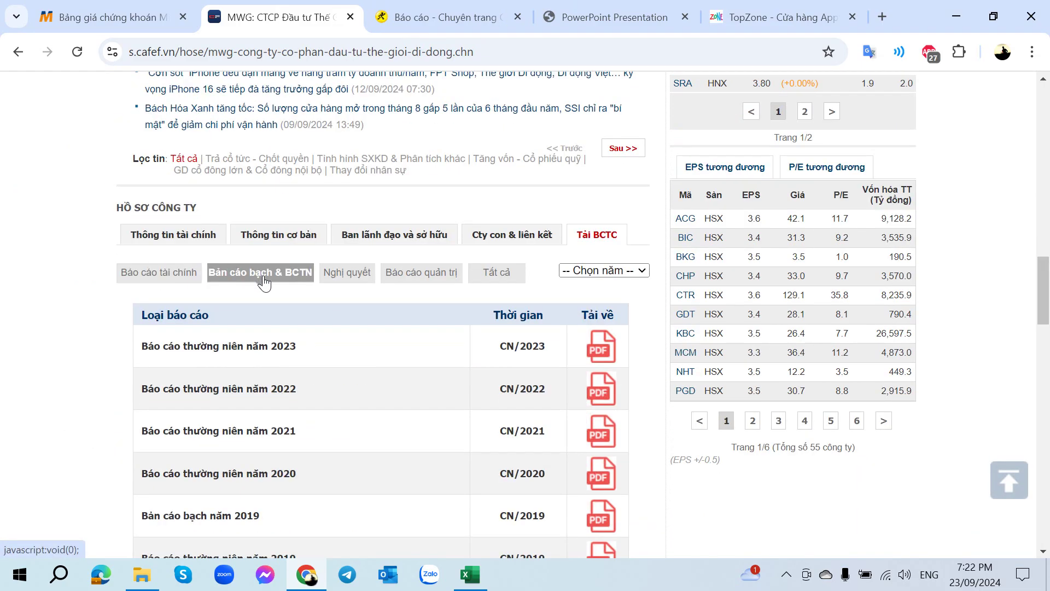
pyautogui.middleClick(605, 353)
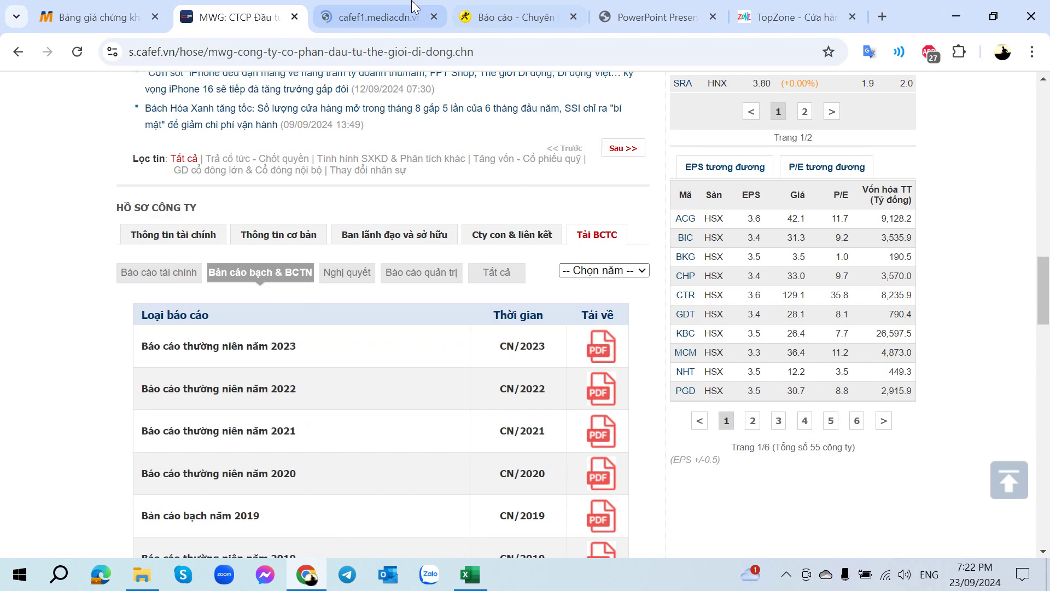
pyautogui.click(378, 17)
# - Switch to the Excel workbook and review the HĐQT member list and roles in rows 261 to 266 of the MWG sheet
pyautogui.hotkey('alt', 'Tab')
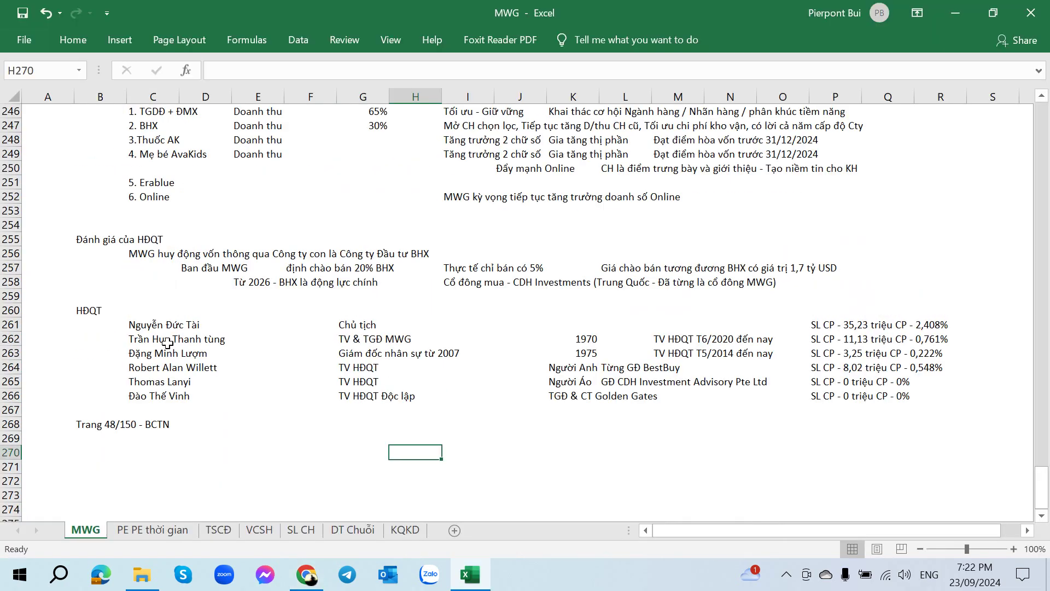
pyautogui.scroll(2, 164, 311)
pyautogui.scroll(-3, 163, 311)
pyautogui.click(164, 310)
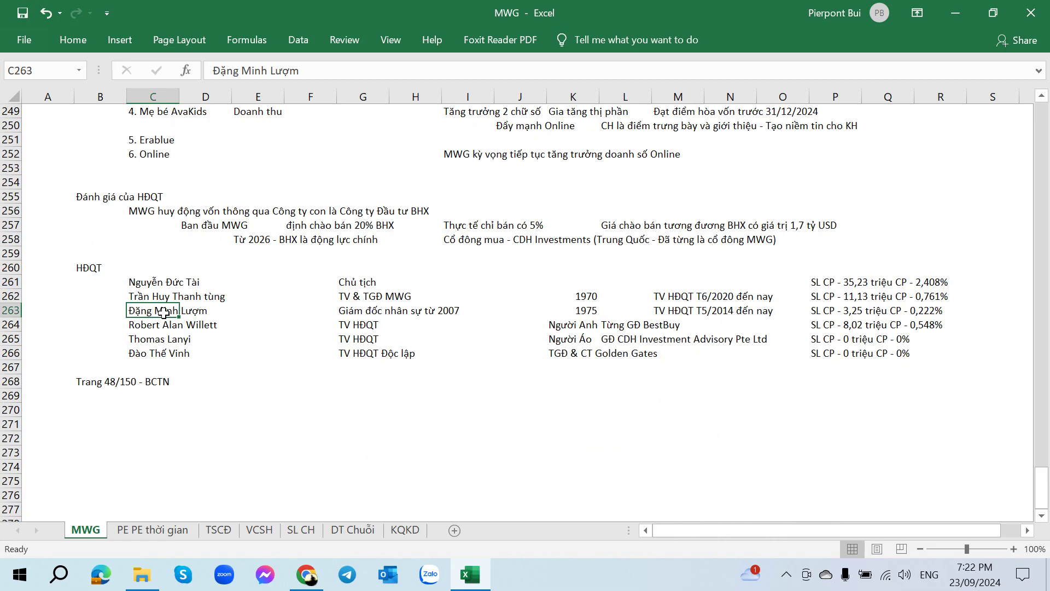
pyautogui.scroll(3, 164, 312)
pyautogui.scroll(-2, 163, 312)
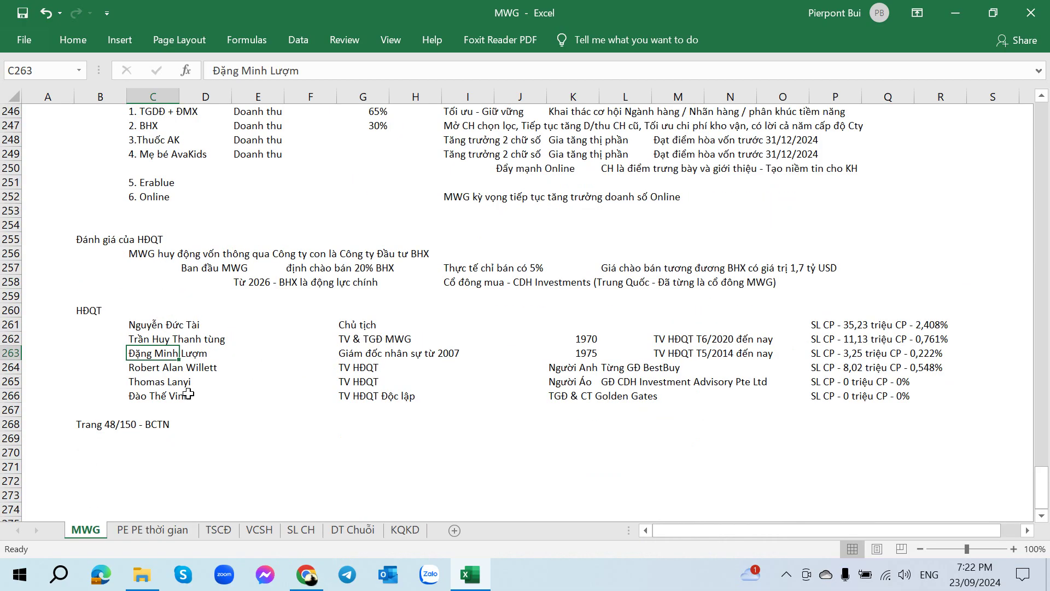
pyautogui.click(164, 368)
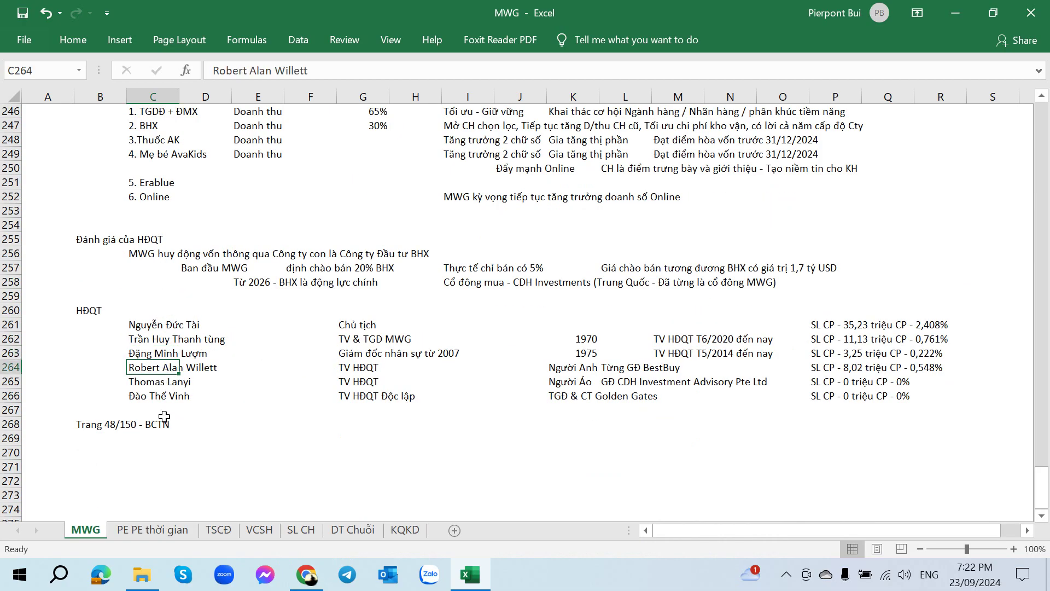
pyautogui.click(159, 399)
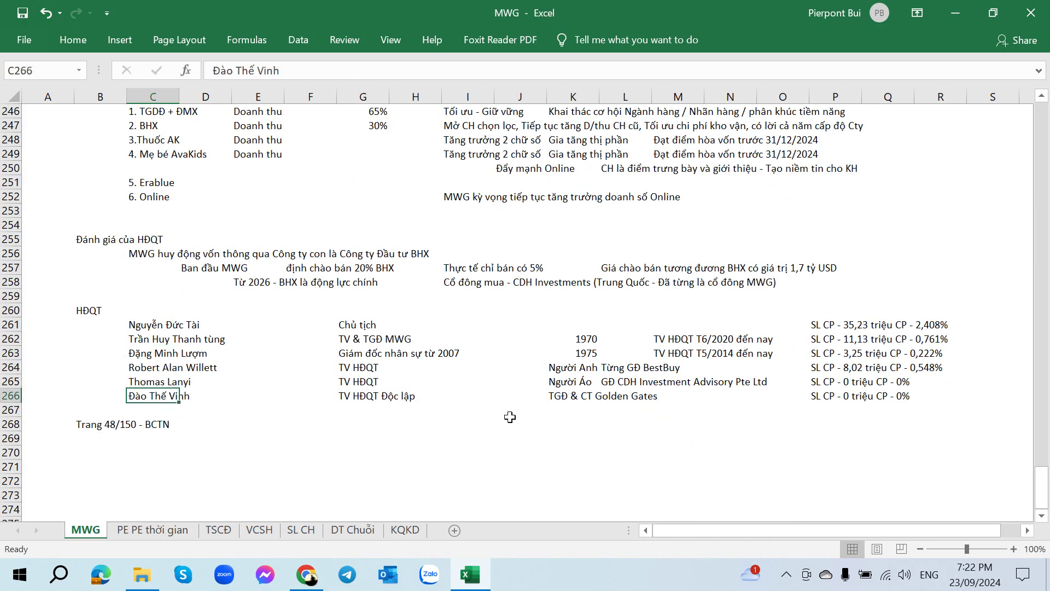
pyautogui.click(368, 395)
# - Check BHX's 2024 plan note on the MWG sheet and the 8T/24 total cumulative and monthly revenue on the DT Chuỗi sheet
pyautogui.scroll(4, 311, 408)
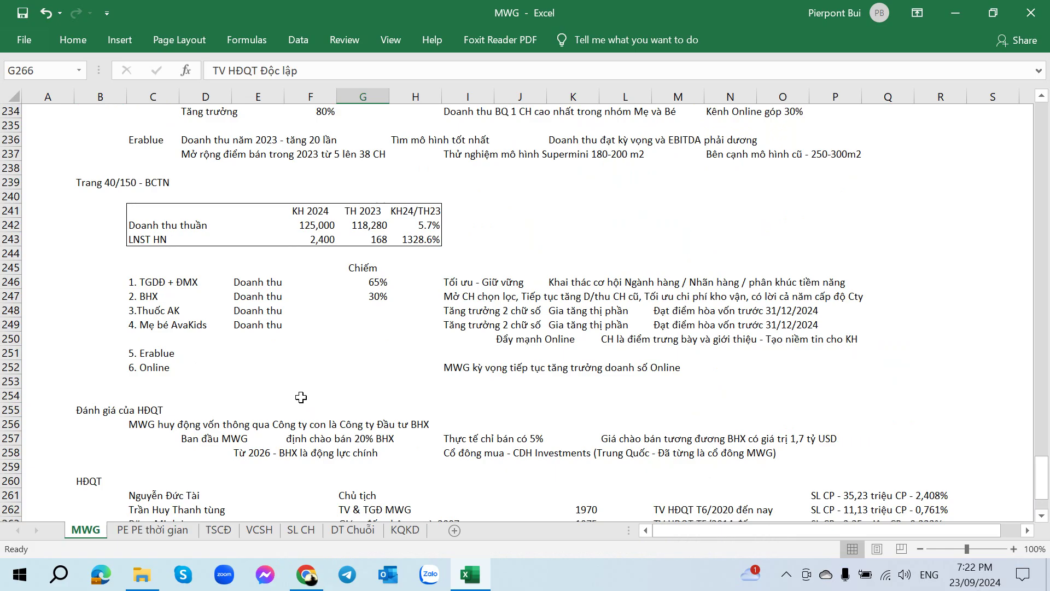
pyautogui.click(448, 299)
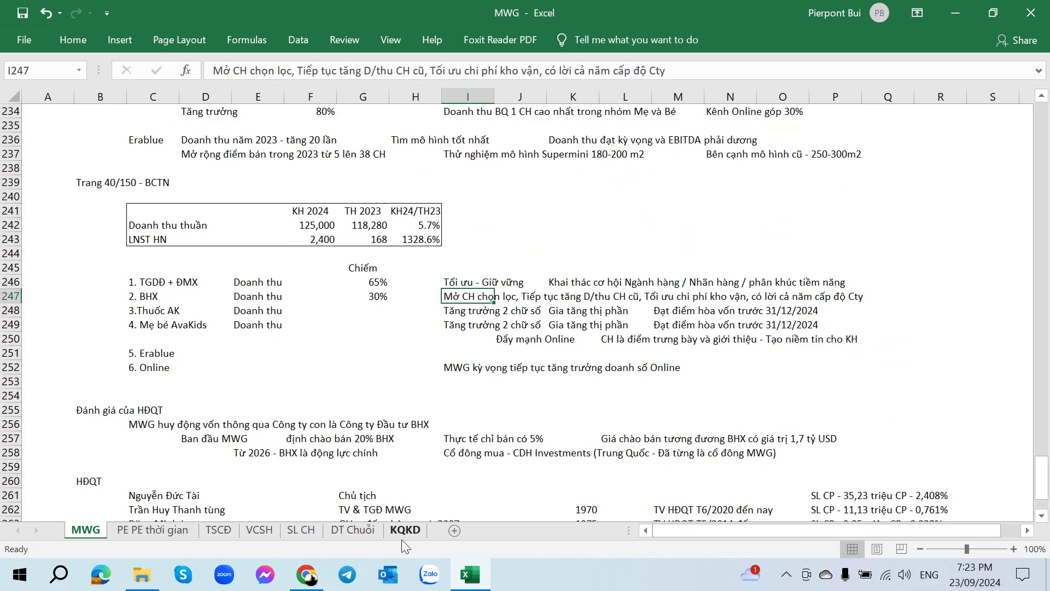
pyautogui.click(363, 536)
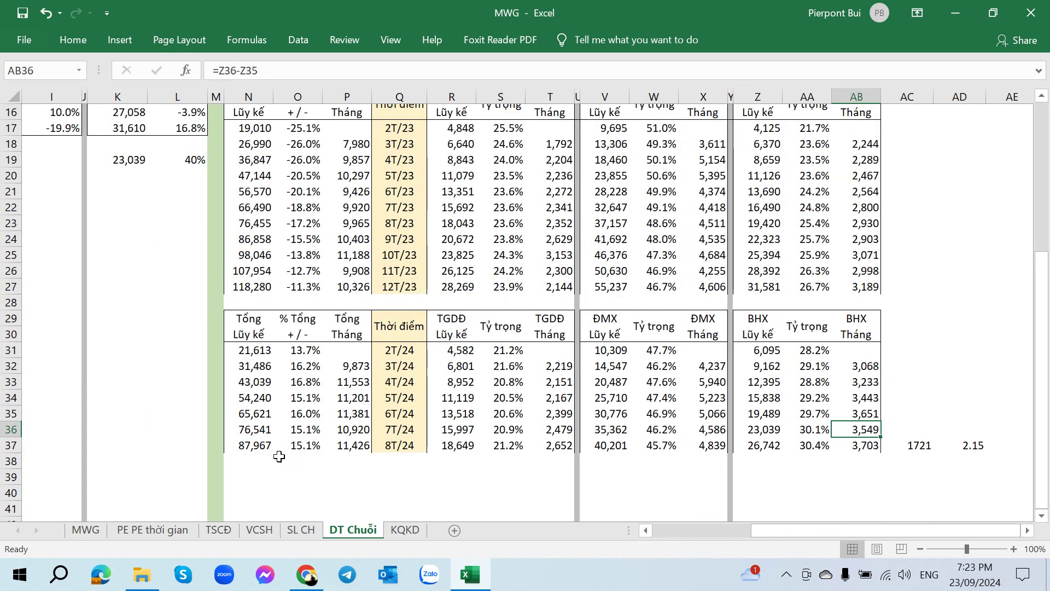
pyautogui.click(263, 458)
pyautogui.click(338, 447)
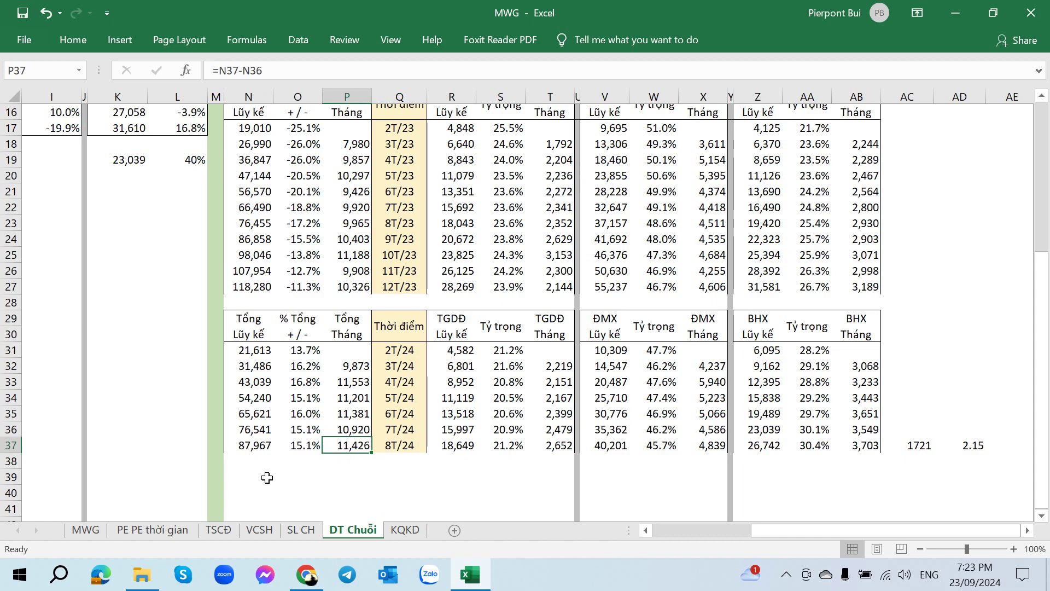
pyautogui.click(241, 450)
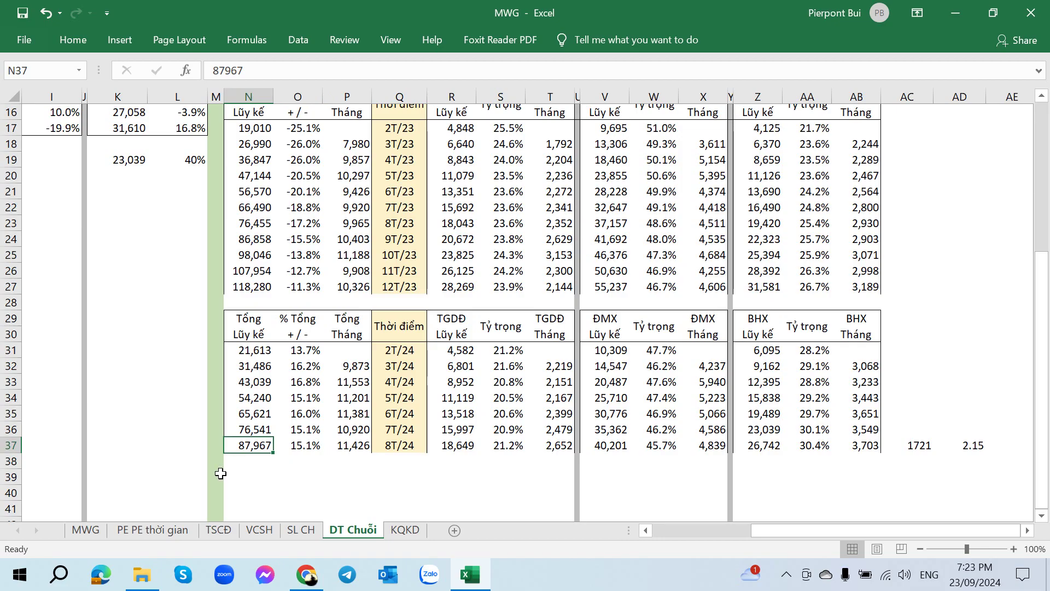
# - Compare the 12T/22 total cumulative revenue with the 2023 and 2024 revenue tables
pyautogui.scroll(5, 220, 473)
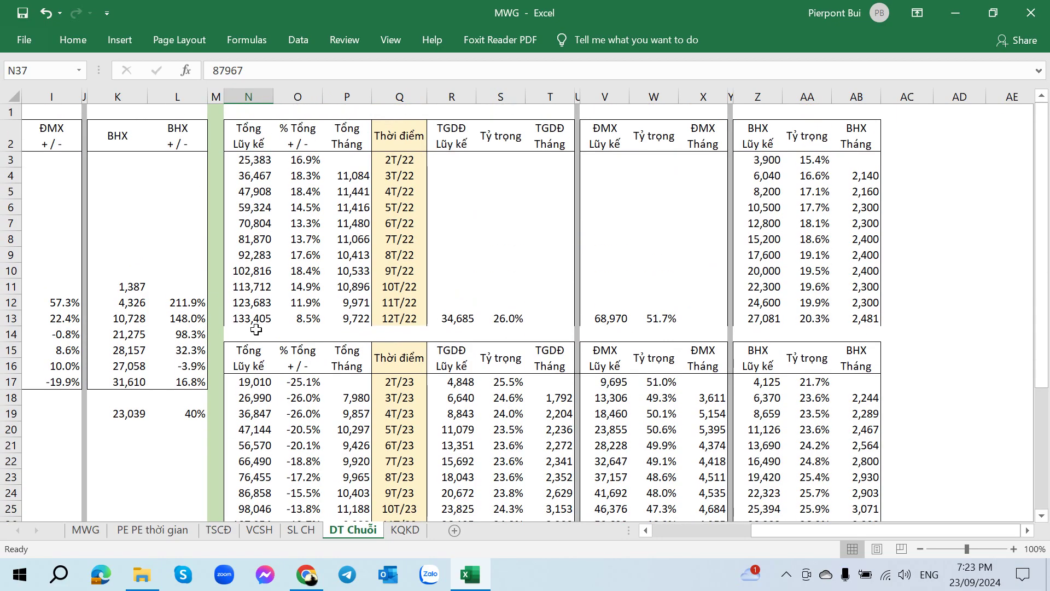
pyautogui.click(253, 320)
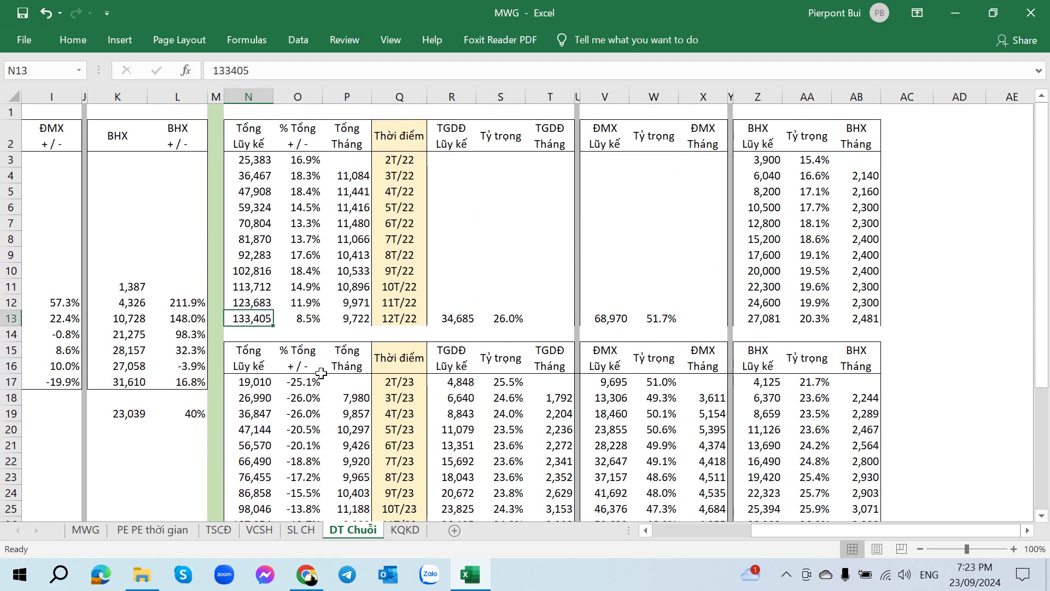
pyautogui.scroll(-6, 319, 376)
pyautogui.scroll(5, 319, 376)
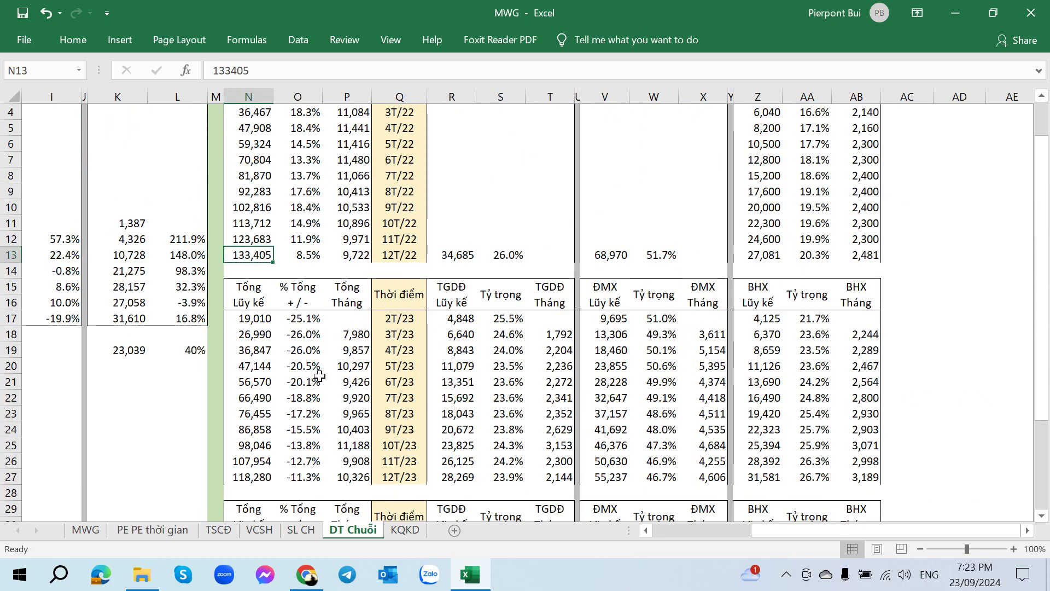
pyautogui.scroll(-6, 315, 383)
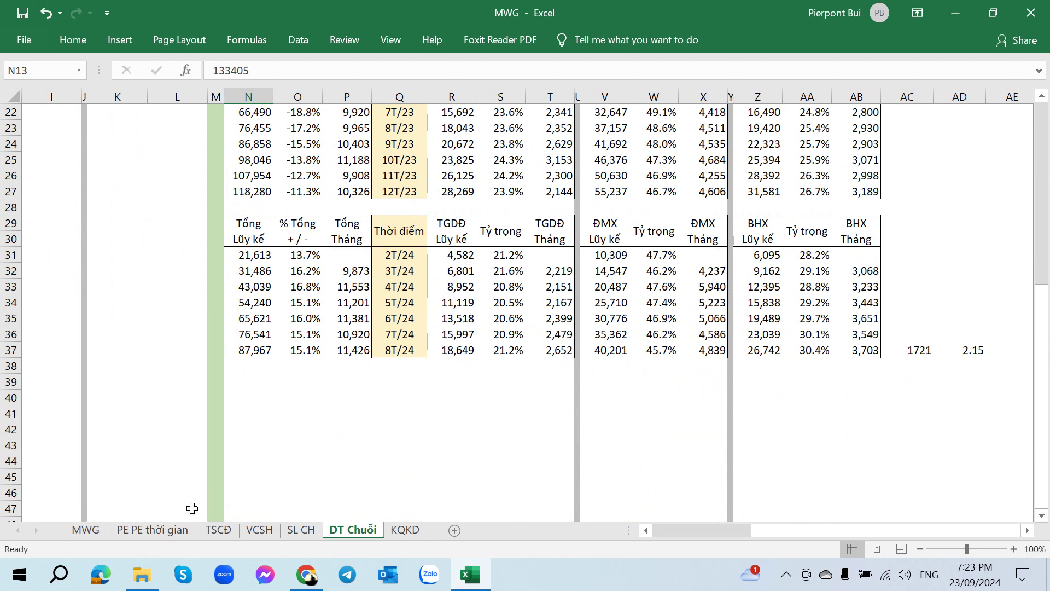
# - Return to the Trang 48/150 note on the MWG sheet and read the first board member's profile on page 48 of the annual report in Chrome
pyautogui.click(87, 530)
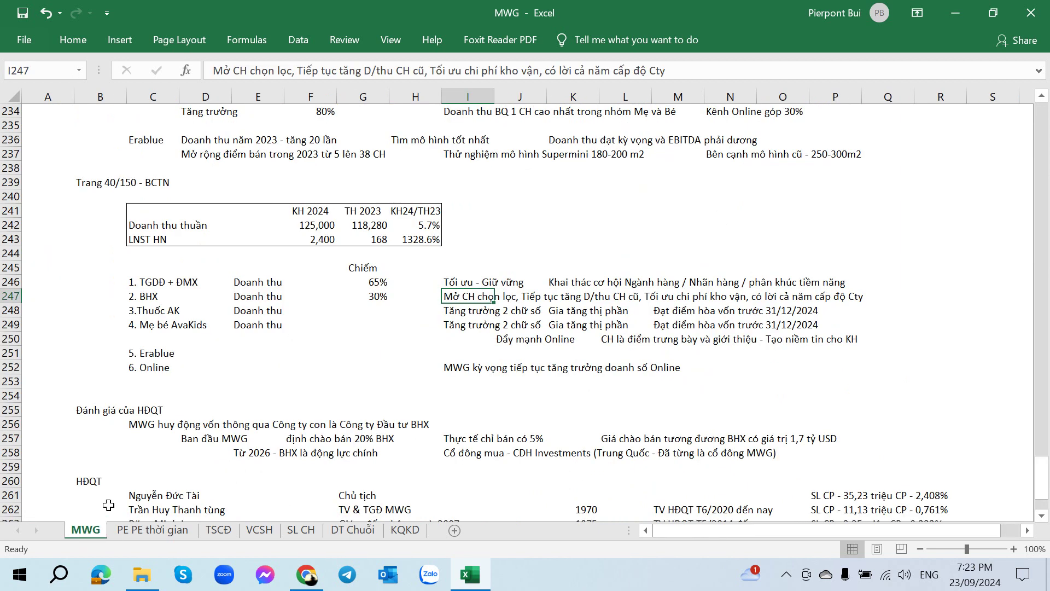
pyautogui.scroll(-4, 176, 460)
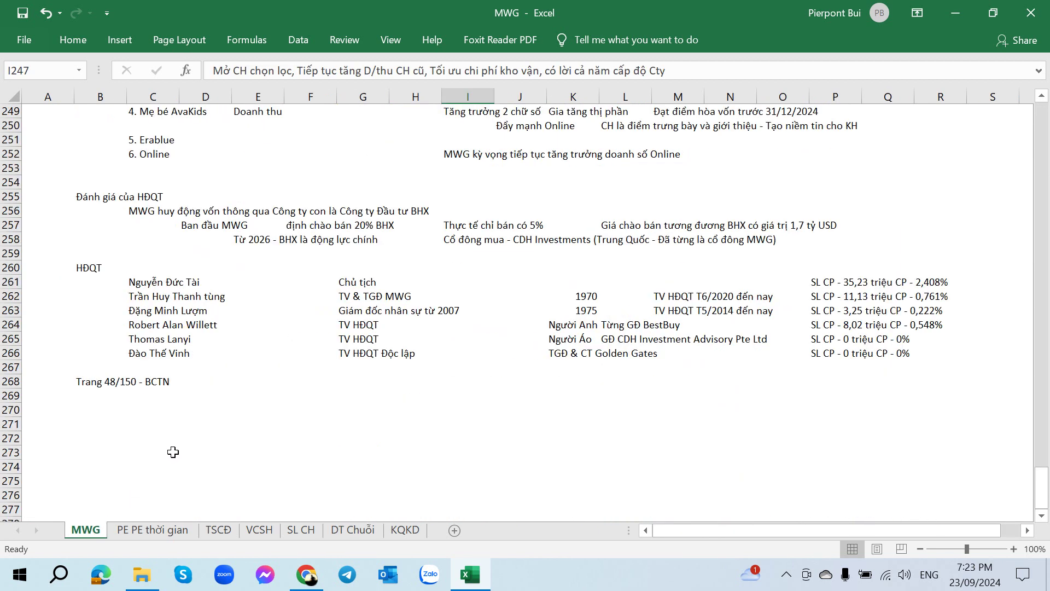
pyautogui.click(158, 425)
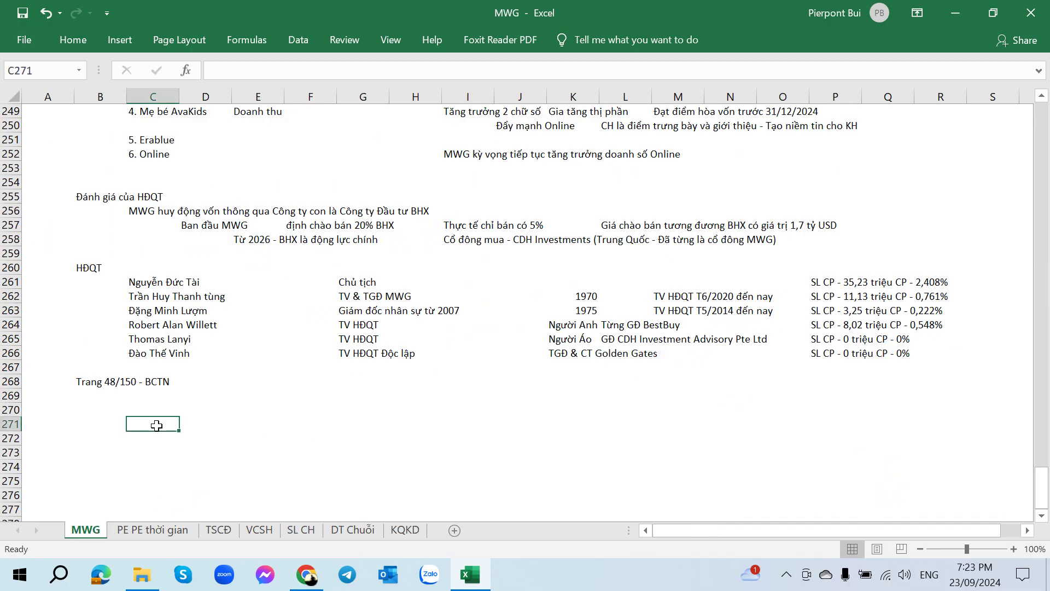
pyautogui.click(107, 421)
pyautogui.click(306, 574)
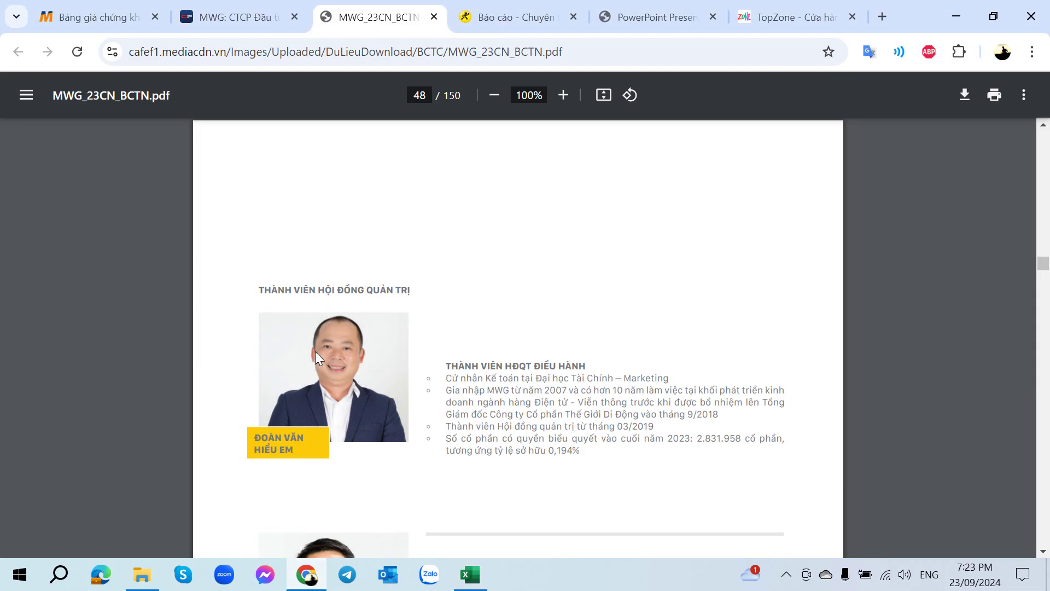
pyautogui.scroll(-1, 317, 358)
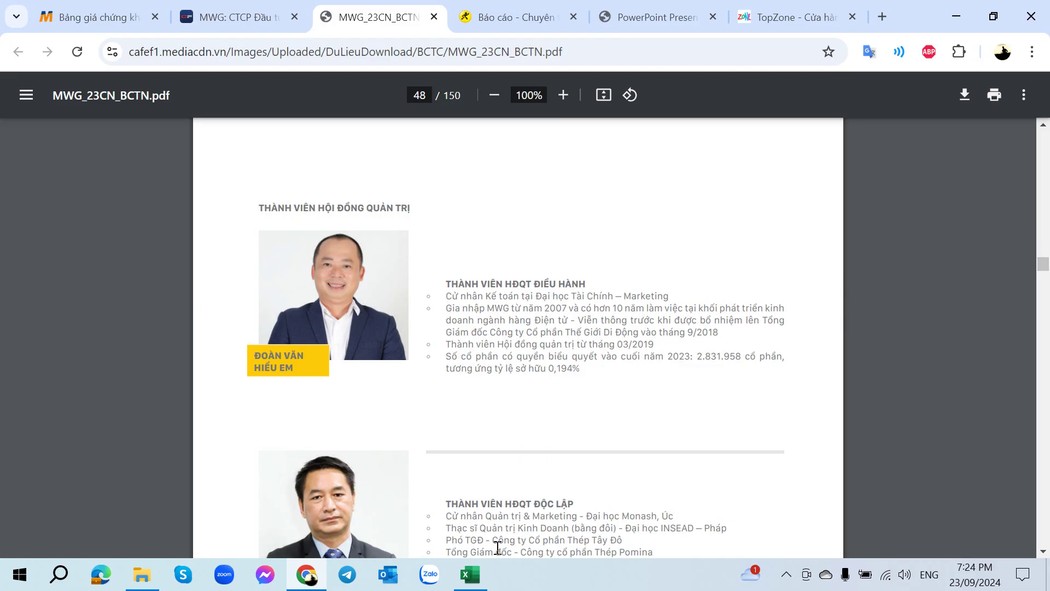
# - Record that board member in row 270 of the MWG sheet with role TGĐ CTCP TGDĐ & Dược An Khang, TV HĐQT T3/2019 đến nay, and SL CP - 2,83 triệu CP - 0,194%
pyautogui.click(471, 576)
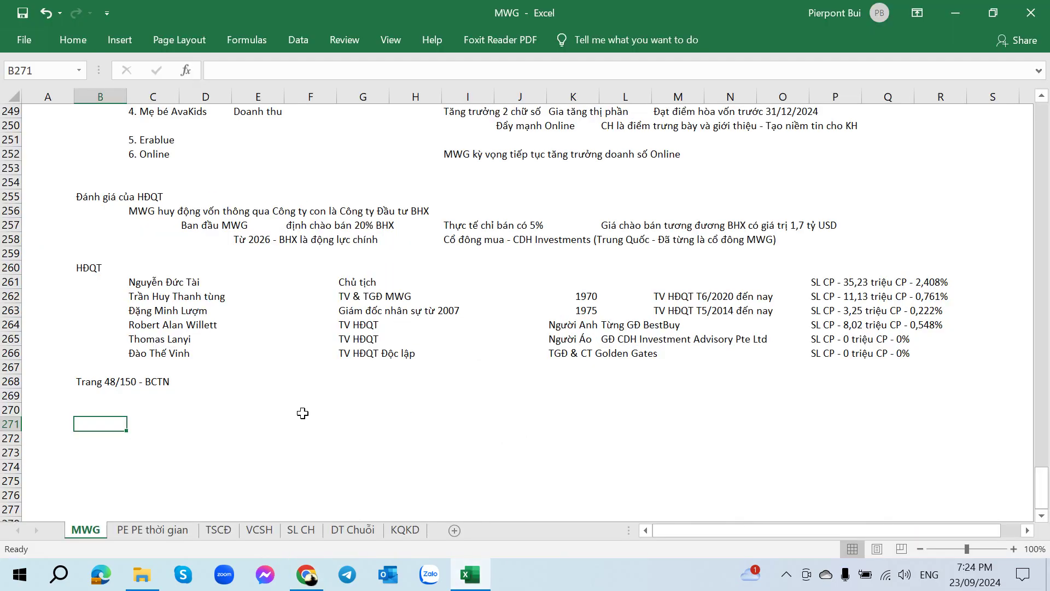
pyautogui.click(137, 411)
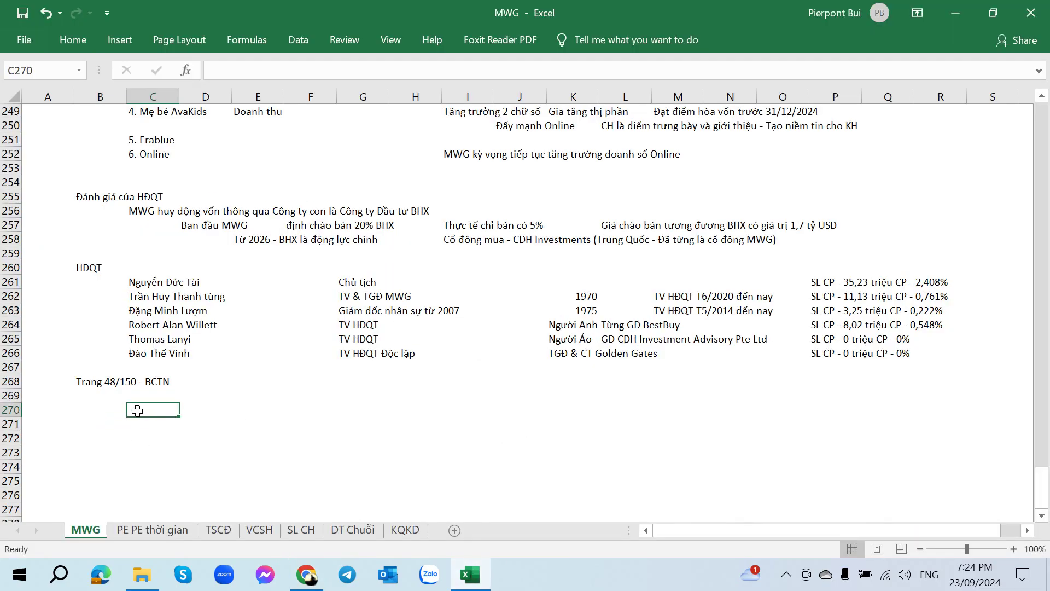
pyautogui.hotkey('alt', 'Tab')
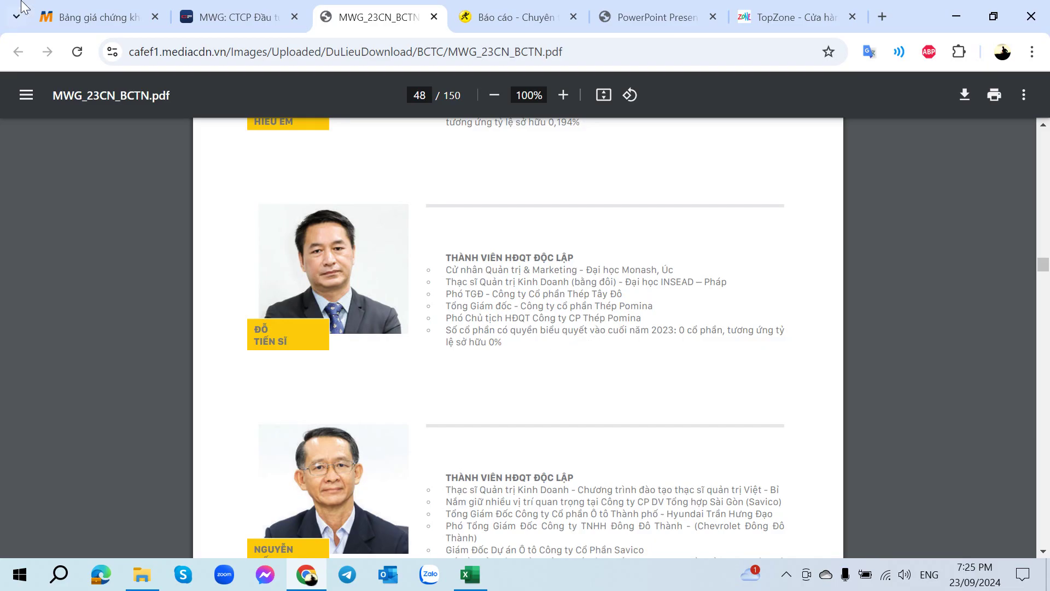
# - Return to the CafeF stock page and search for the company code POM
pyautogui.hotkey('ctrl', 'shift', 'Tab')
pyautogui.scroll(10, 856, 311)
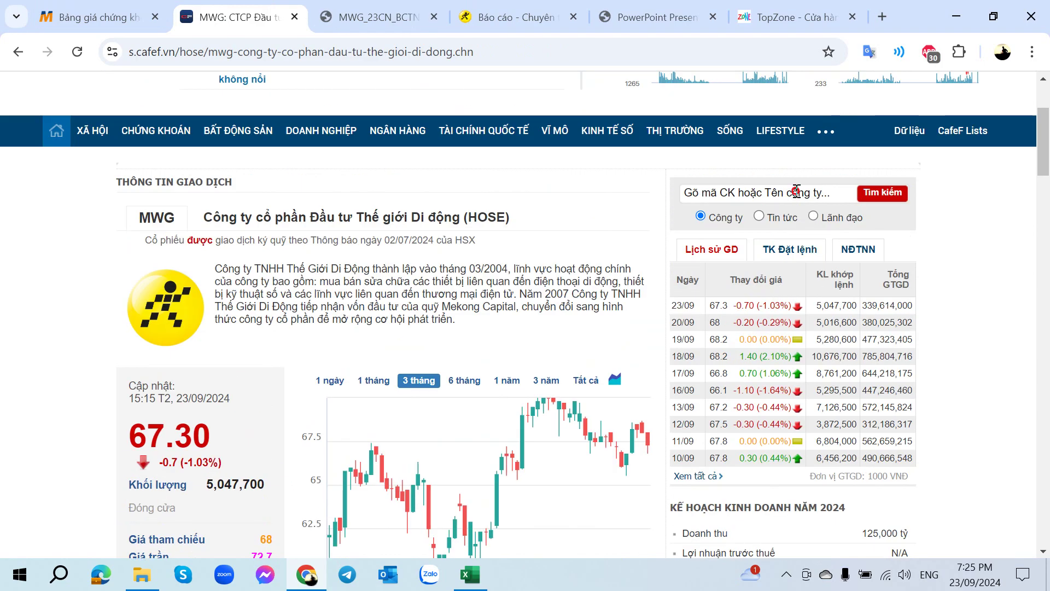
pyautogui.click(797, 192)
pyautogui.write('POM')
pyautogui.press('Return')
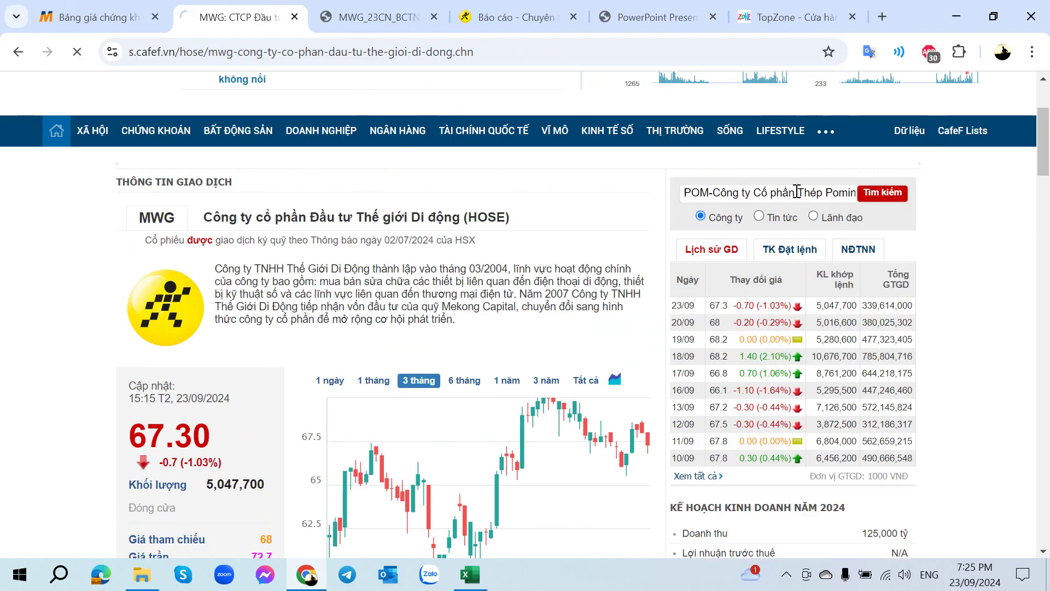
# - Open Pomina's Ban lãnh đạo và sở hữu profile and examine the positions held on its board and executive management
pyautogui.scroll(-3, 405, 424)
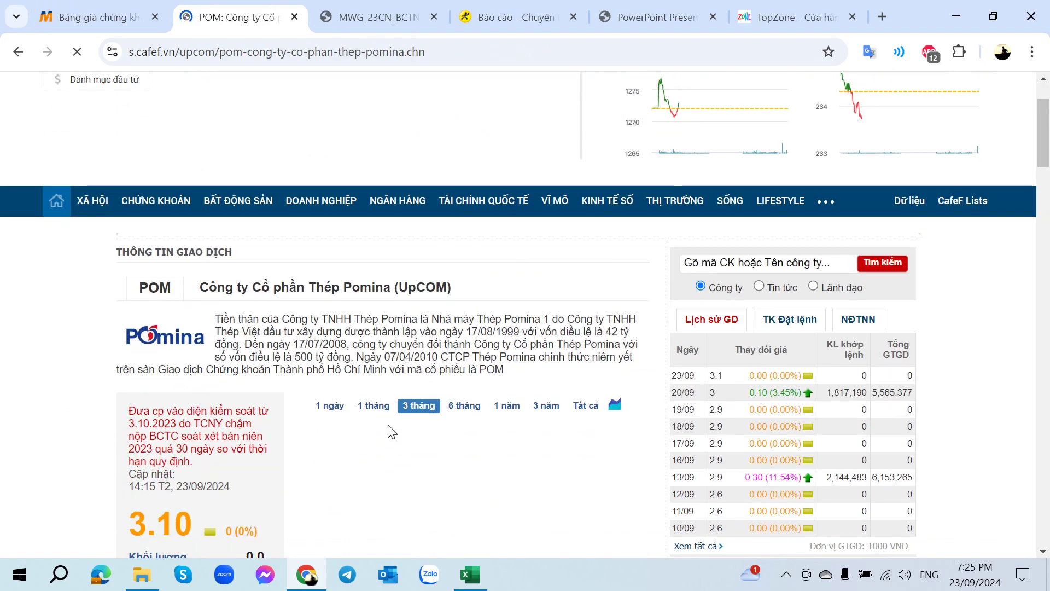
pyautogui.scroll(-6, 368, 377)
pyautogui.scroll(-10, 368, 377)
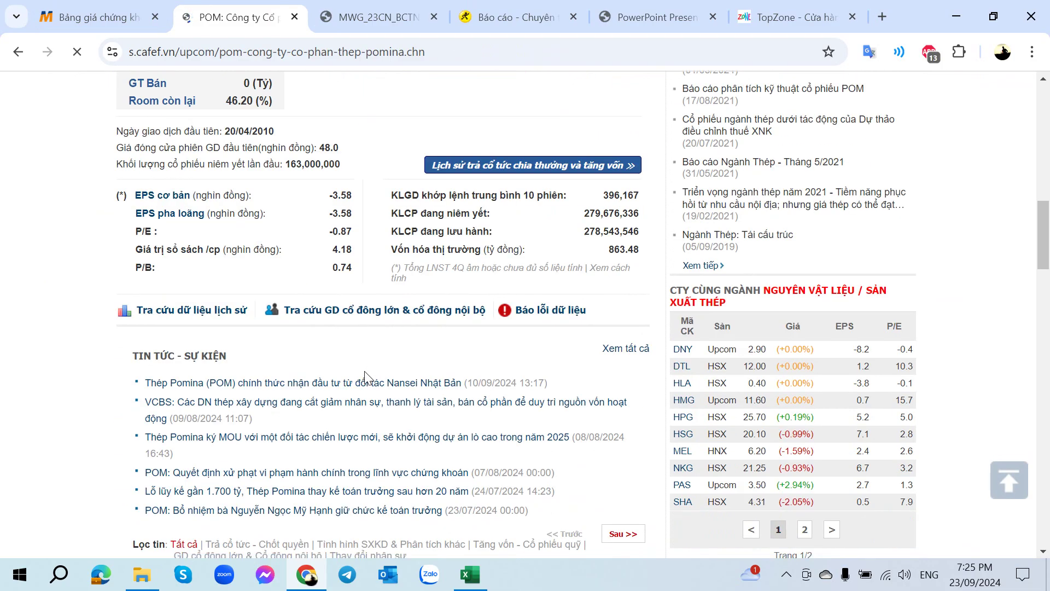
pyautogui.click(350, 387)
pyautogui.scroll(-5, 288, 368)
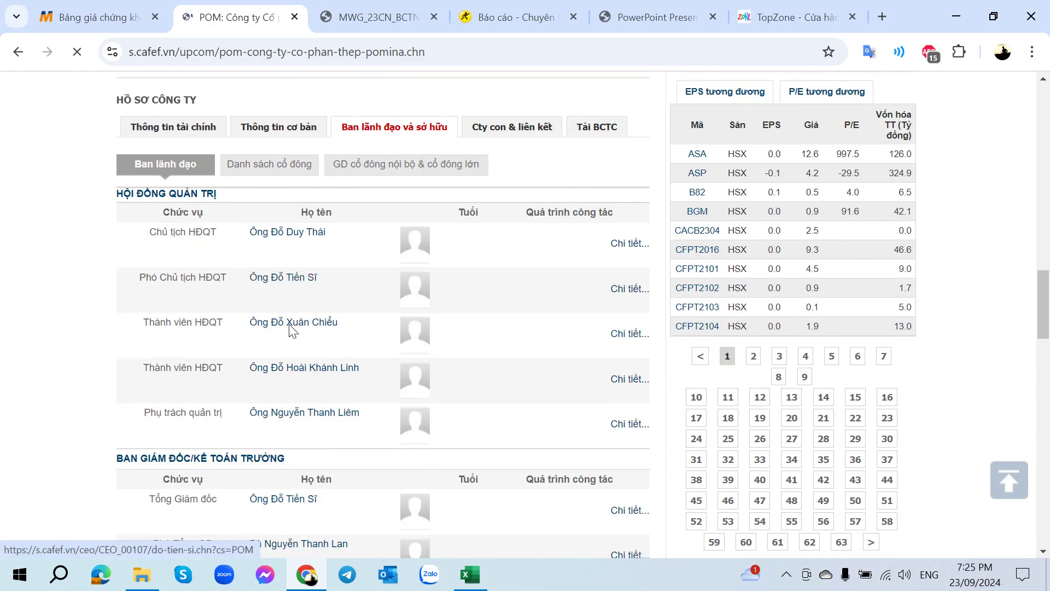
pyautogui.scroll(-3, 291, 329)
pyautogui.scroll(3, 293, 347)
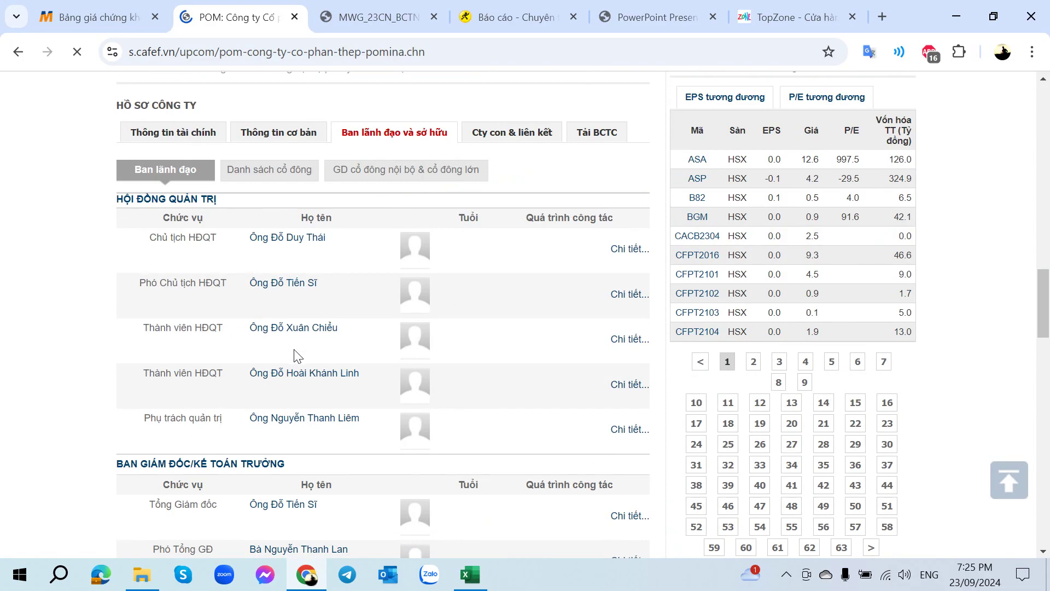
pyautogui.scroll(3, 294, 356)
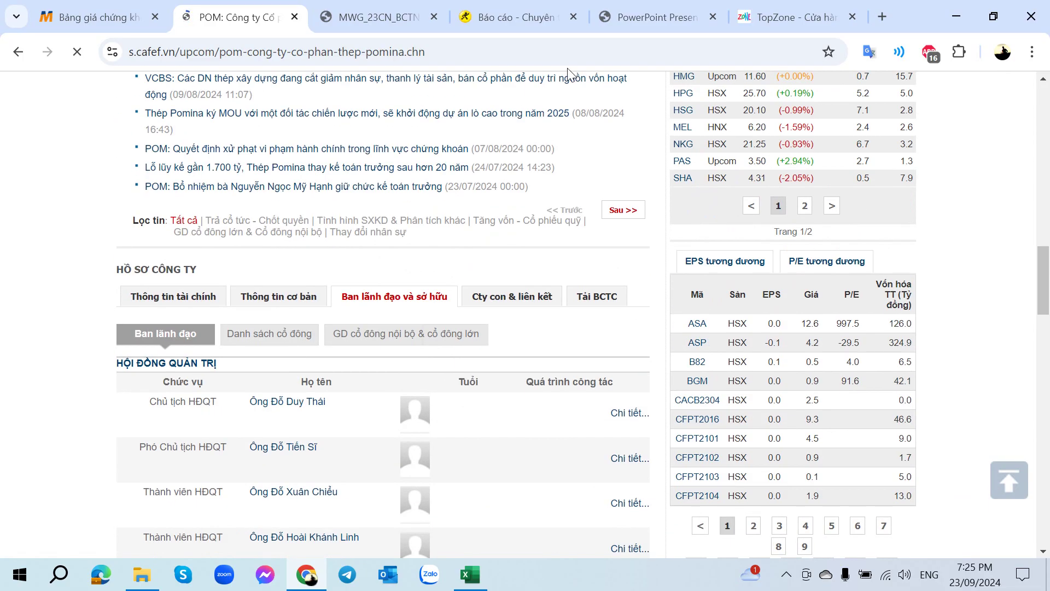
# - Record the second board member from page 48 in row 271 of the MWG sheet as TV HĐQT Độc lập, CT TGĐ POM, SL CP - 0 triệu CP - 0%
pyautogui.click(618, 8)
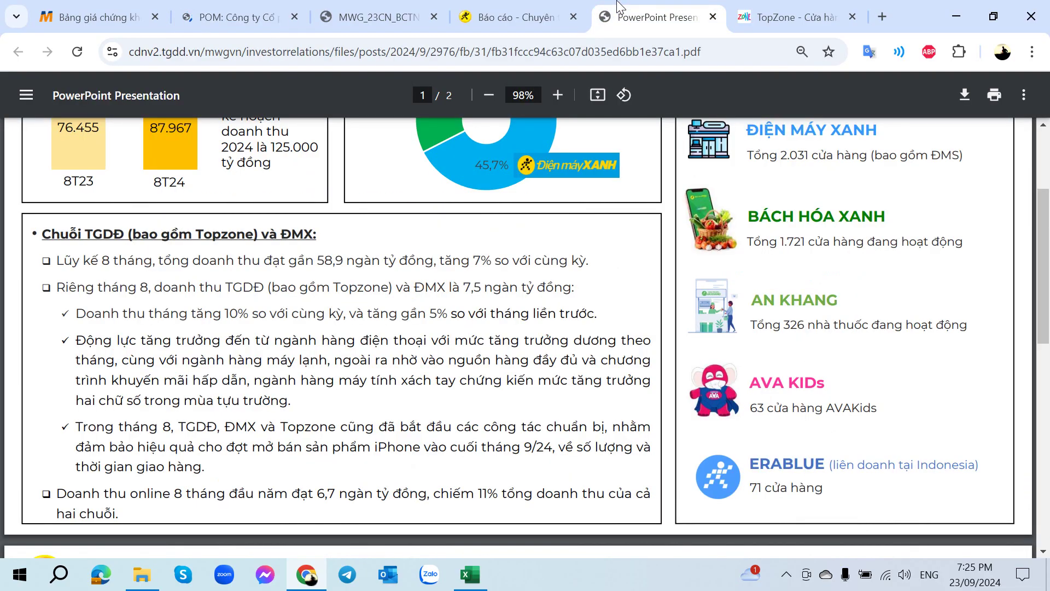
pyautogui.click(383, 8)
pyautogui.click(470, 574)
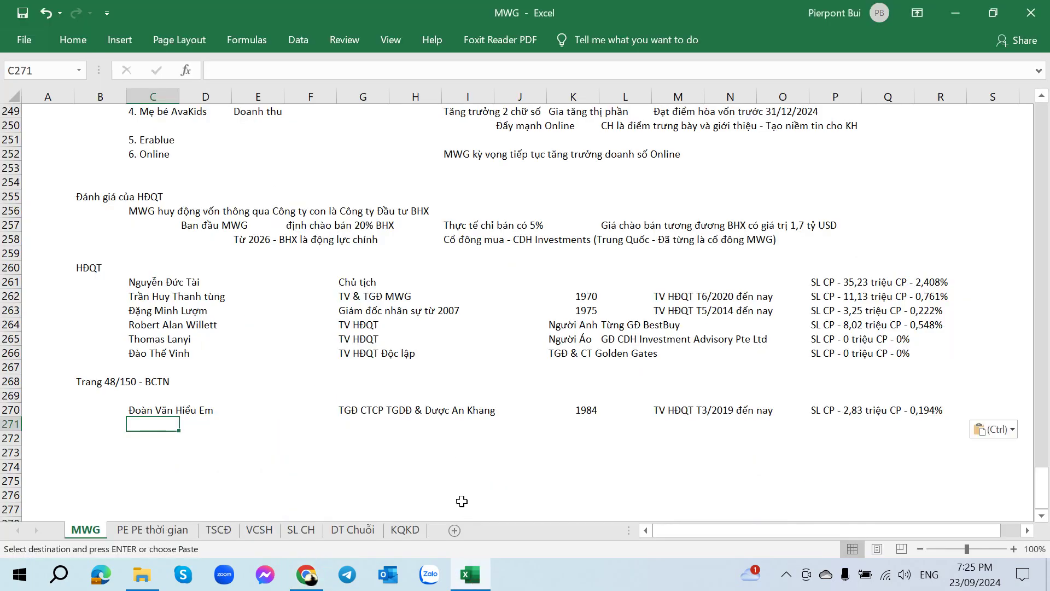
pyautogui.hotkey('alt', 'Tab')
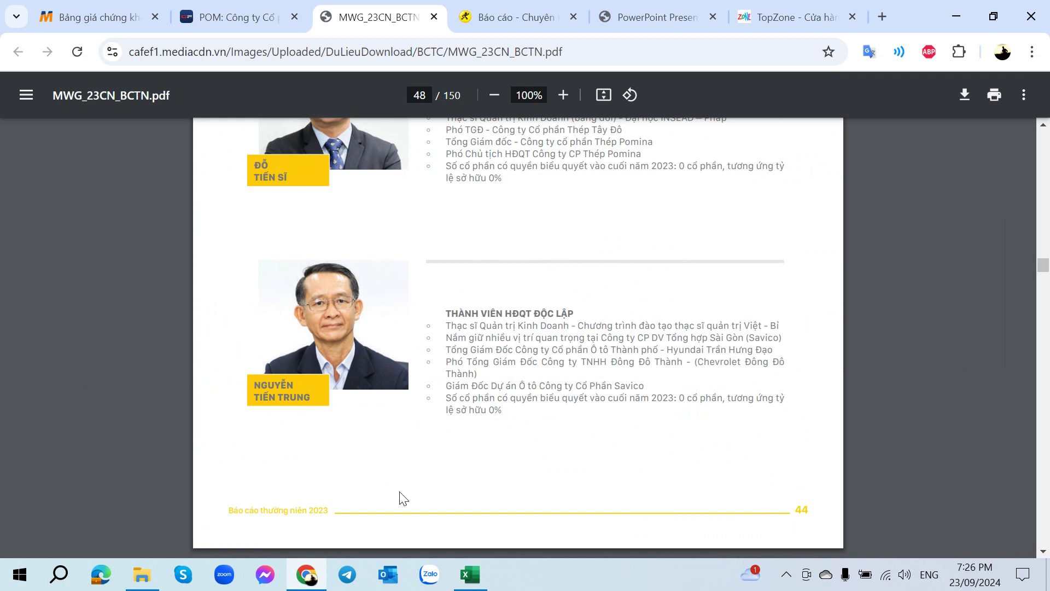
# - Record the third board member from page 48 in row 272 of the MWG sheet as TV HĐQT Độc lập with the note SVC - Ô tô
pyautogui.click(469, 581)
pyautogui.click(363, 354)
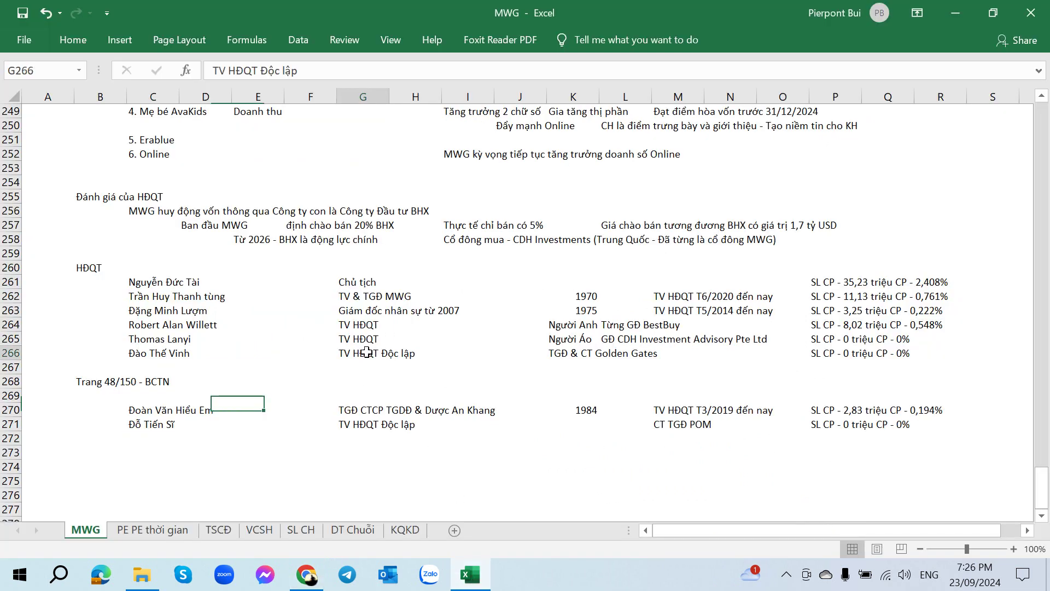
pyautogui.click(154, 353)
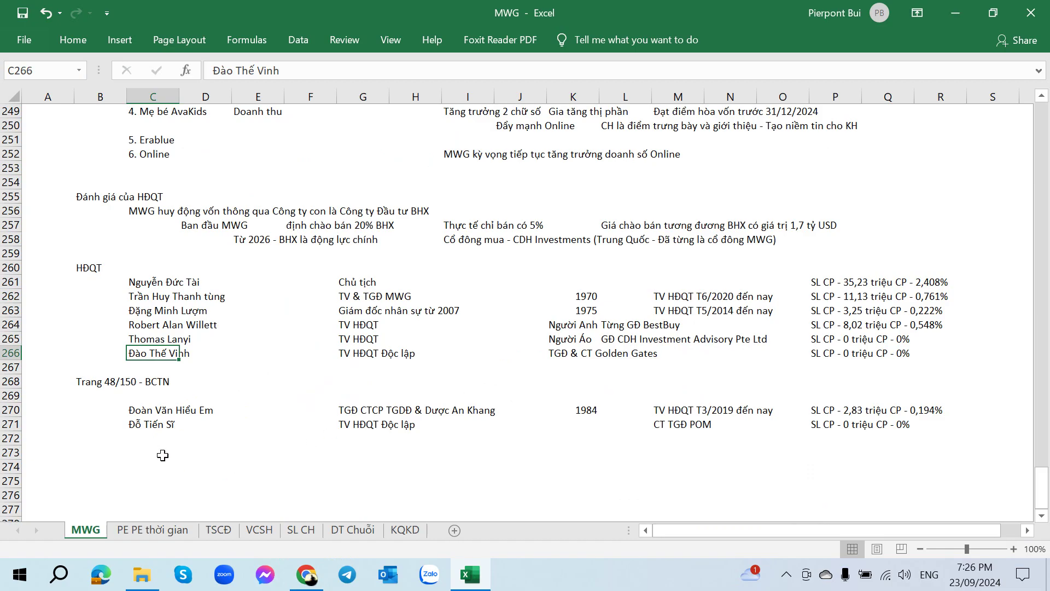
pyautogui.click(162, 424)
pyautogui.click(370, 428)
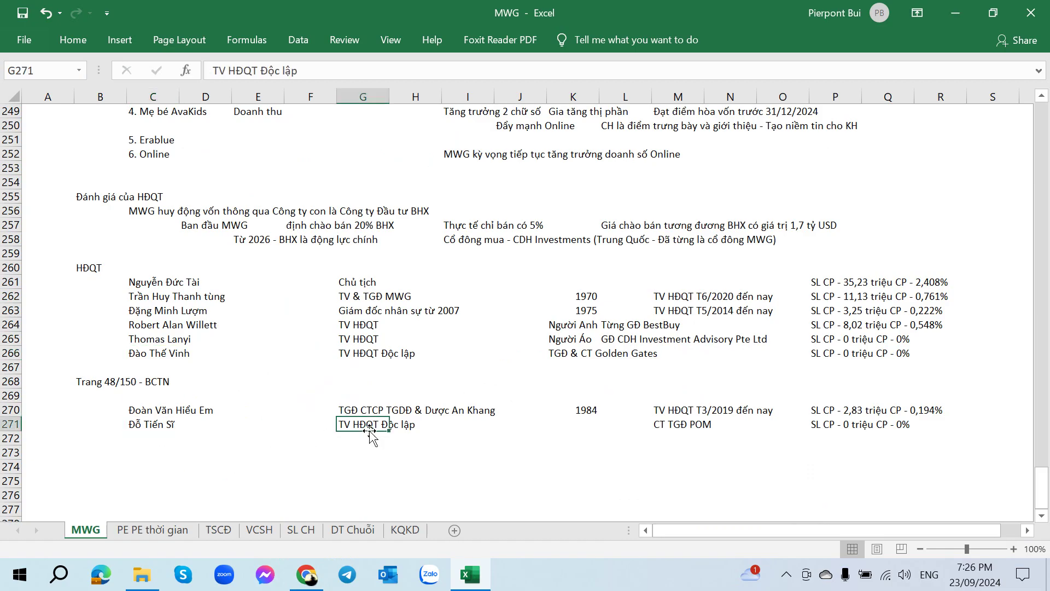
pyautogui.click(169, 438)
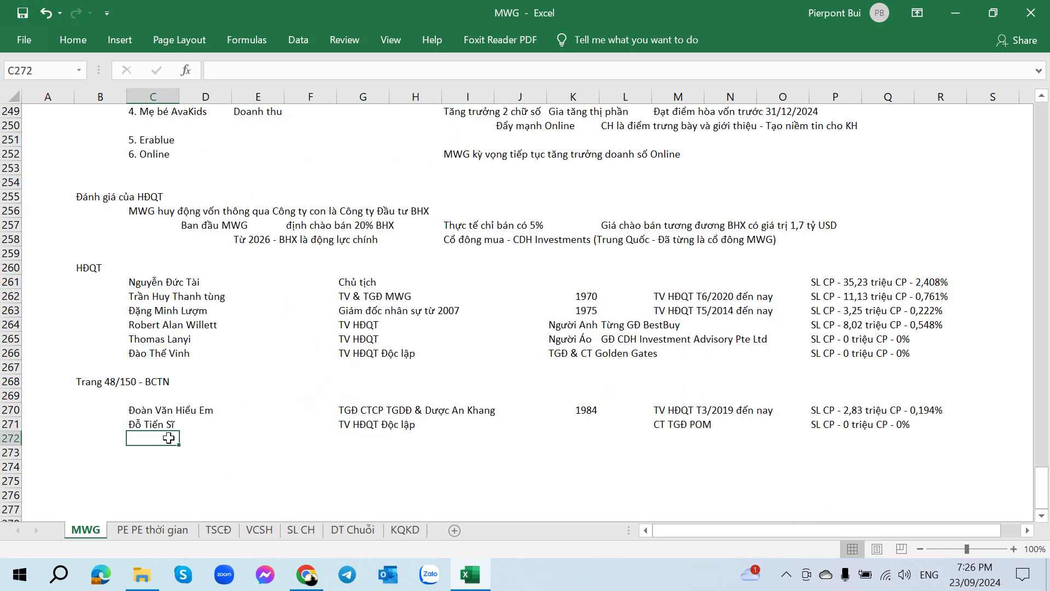
pyautogui.hotkey('alt', 'Tab')
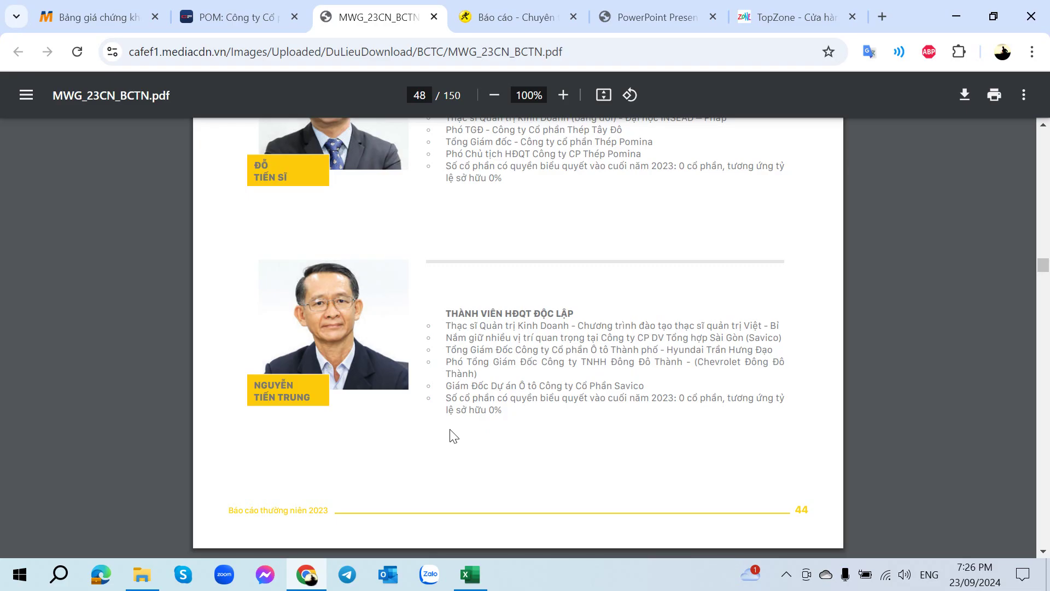
pyautogui.hotkey('alt', 'Tab')
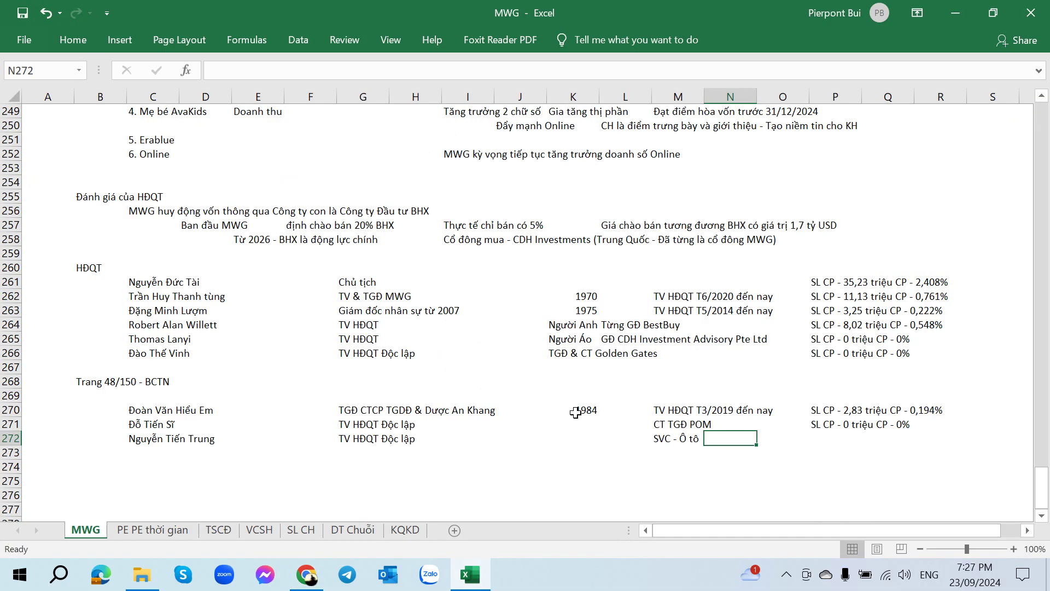
# - Copy the shareholding entry SL CP - 0 triệu CP - 0% from row 271 to the new board member's row 272
pyautogui.click(824, 427)
pyautogui.hotkey('ctrl', 'c')
pyautogui.click(823, 436)
pyautogui.hotkey('ctrl', 'v')
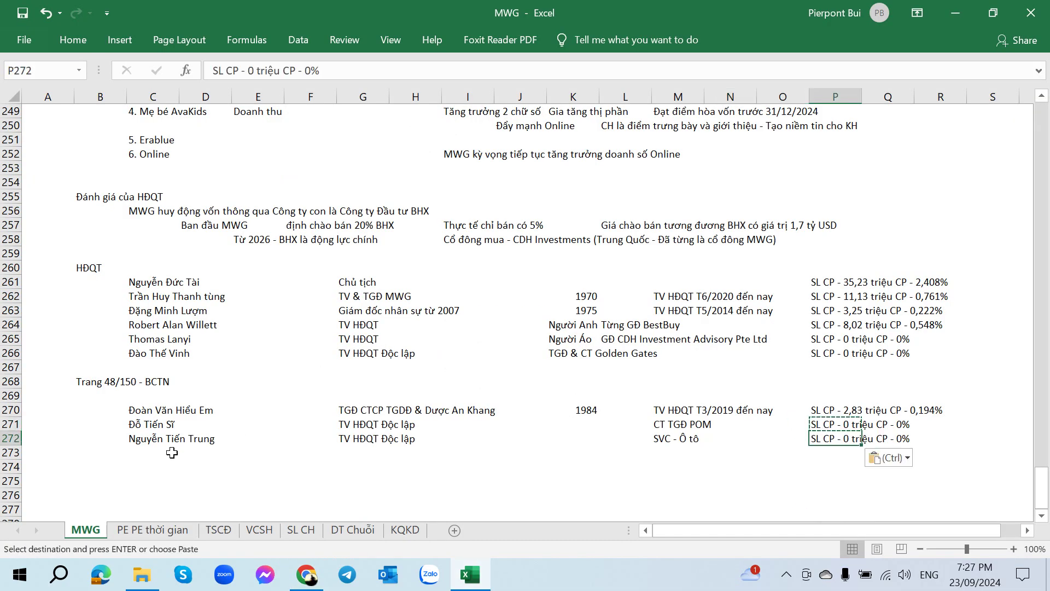
# - Return to the annual report PDF and examine the audit committee members and the board meeting attendance table on page 49
pyautogui.click(172, 453)
pyautogui.click(306, 575)
pyautogui.scroll(-7, 324, 435)
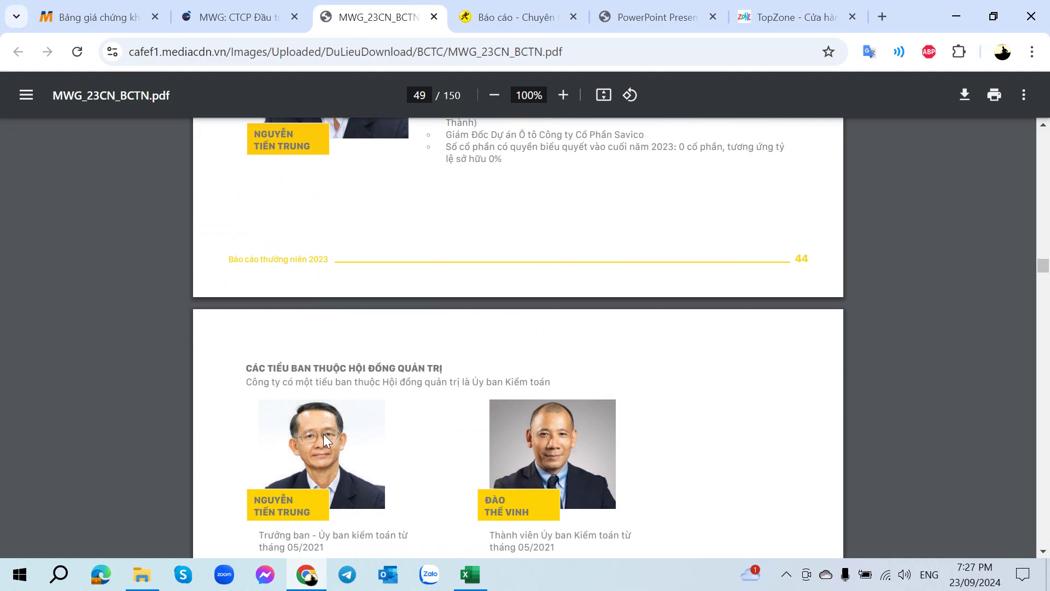
pyautogui.scroll(-1, 323, 435)
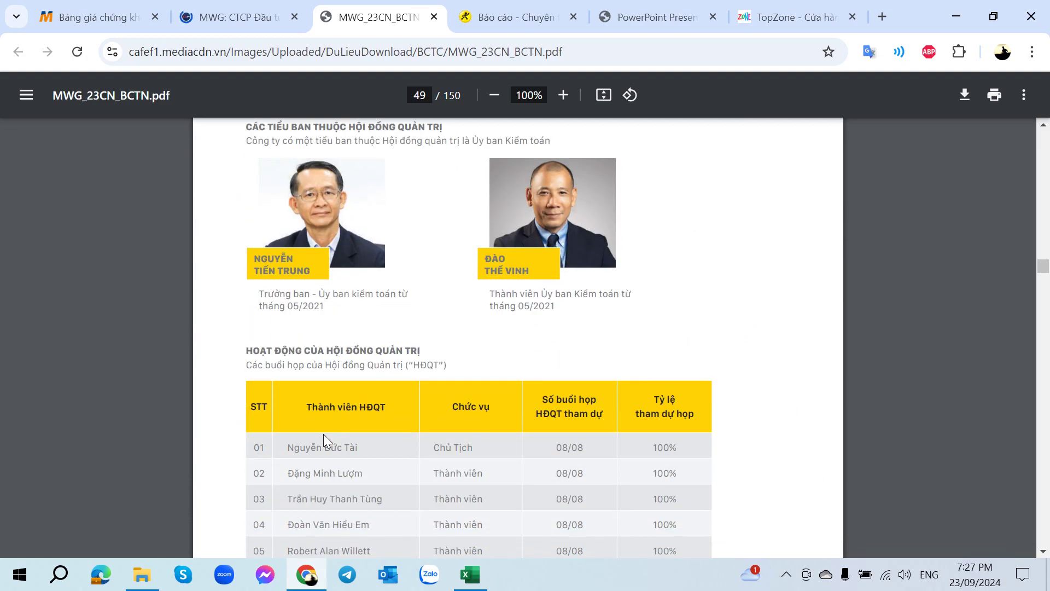
pyautogui.scroll(3, 323, 432)
pyautogui.scroll(-2, 324, 427)
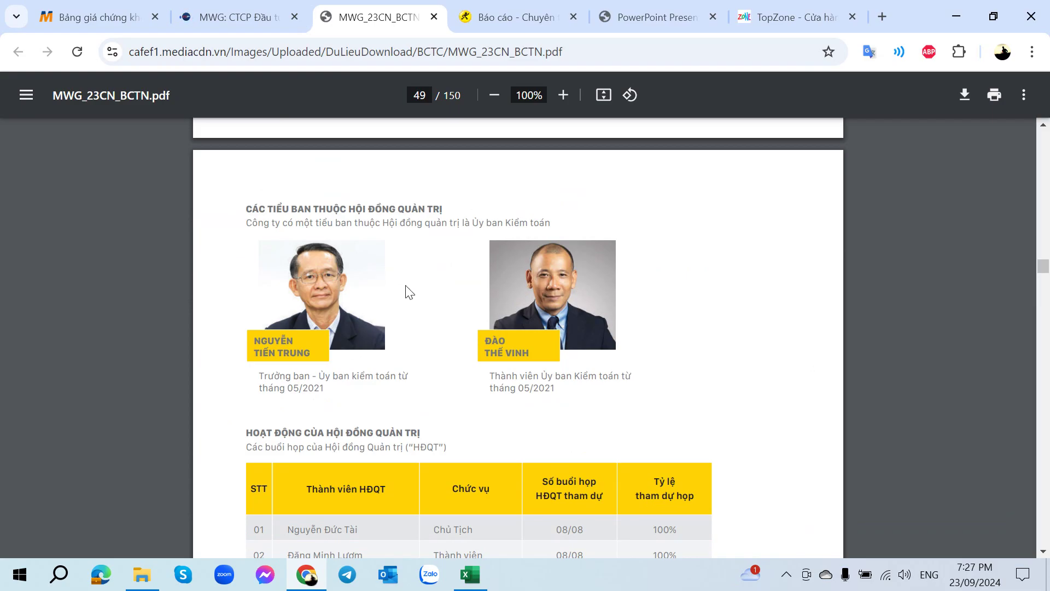
pyautogui.scroll(-3, 394, 302)
pyautogui.scroll(3, 374, 313)
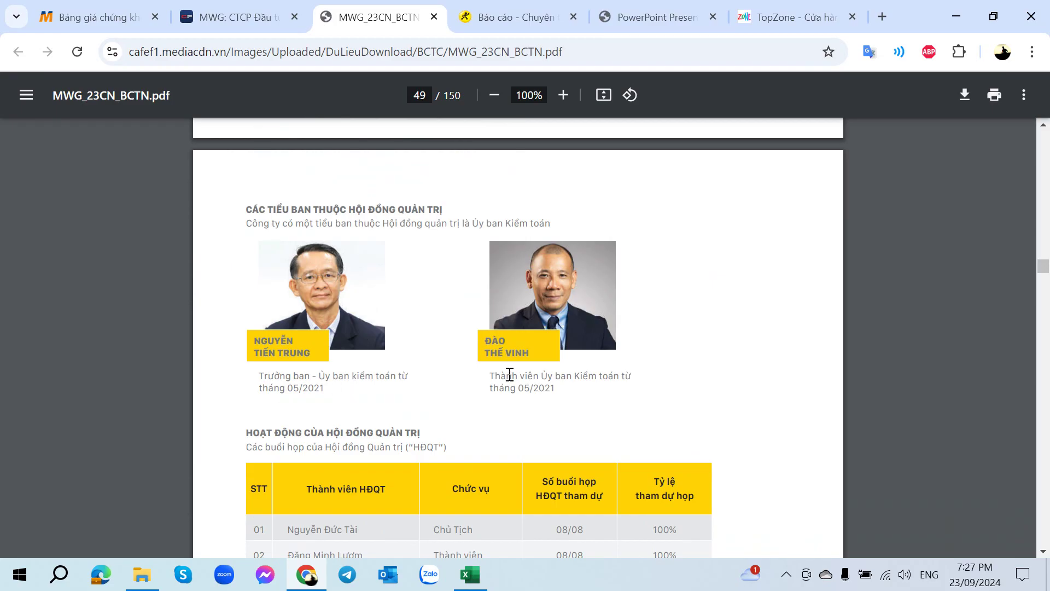
pyautogui.scroll(-4, 364, 427)
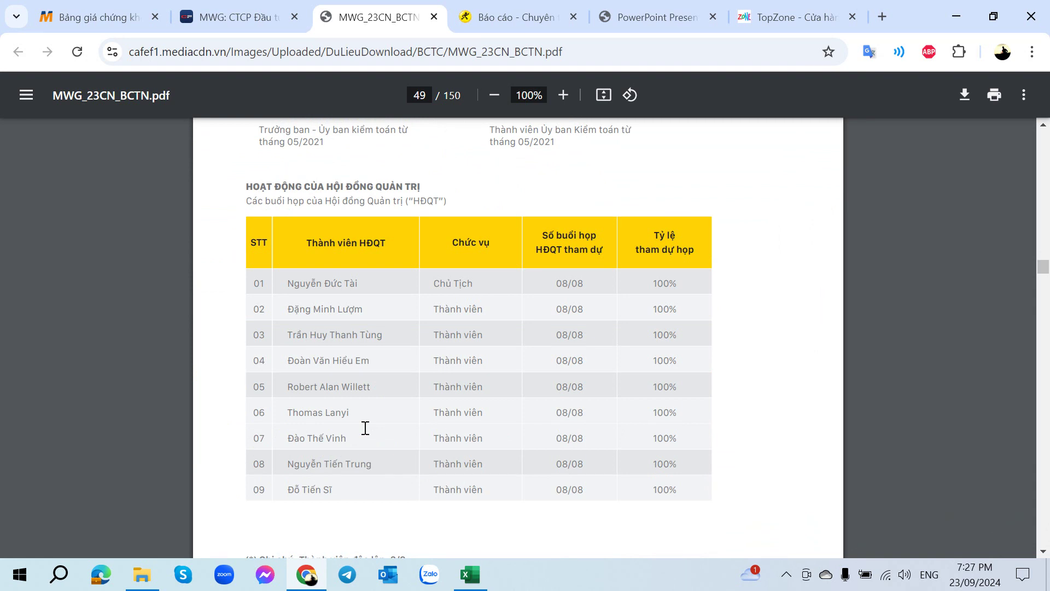
pyautogui.scroll(4, 365, 428)
# - Switch to the MWG workbook and check the board members recorded in rows 261 to 272 of the MWG sheet
pyautogui.click(470, 574)
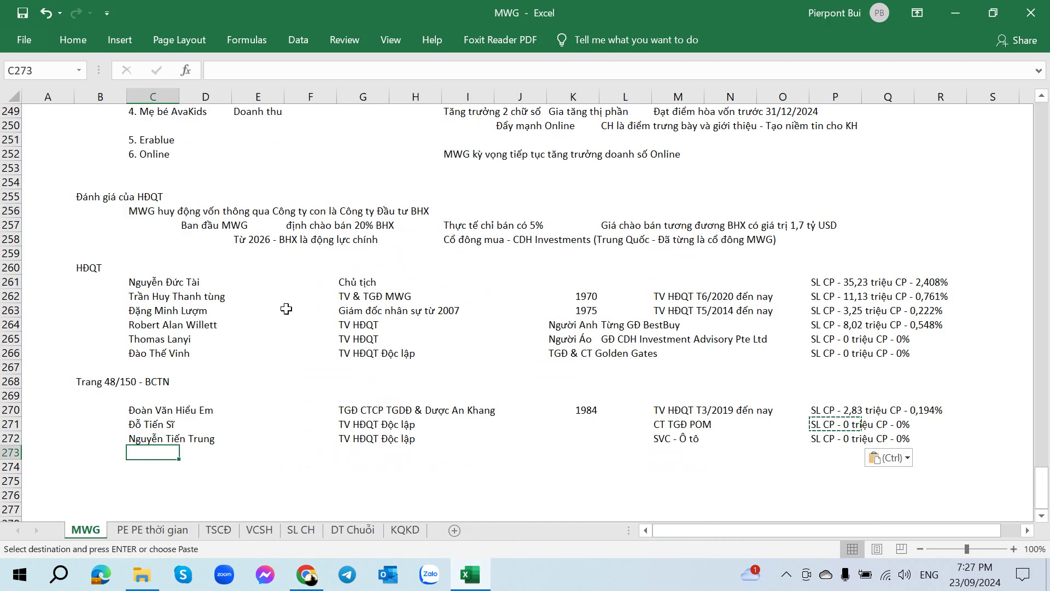
pyautogui.click(182, 291)
pyautogui.click(146, 425)
pyautogui.click(142, 454)
pyautogui.click(110, 472)
# - Go back to page 49 of the annual report and examine the board meeting attendance and the notes on independent and non-executive members
pyautogui.hotkey('alt', 'Tab')
pyautogui.scroll(-1, 327, 376)
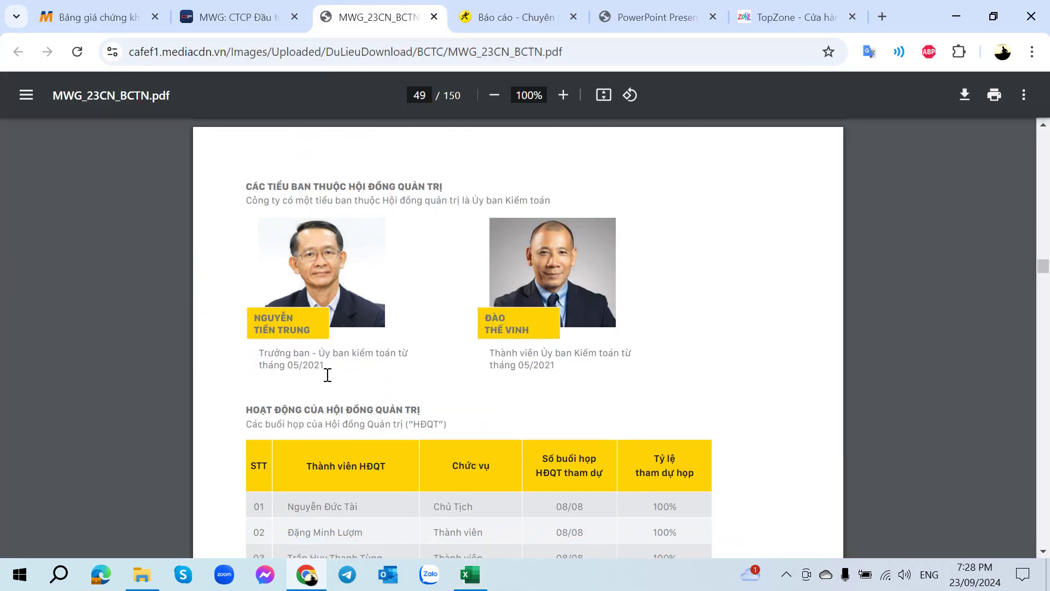
pyautogui.scroll(-4, 327, 376)
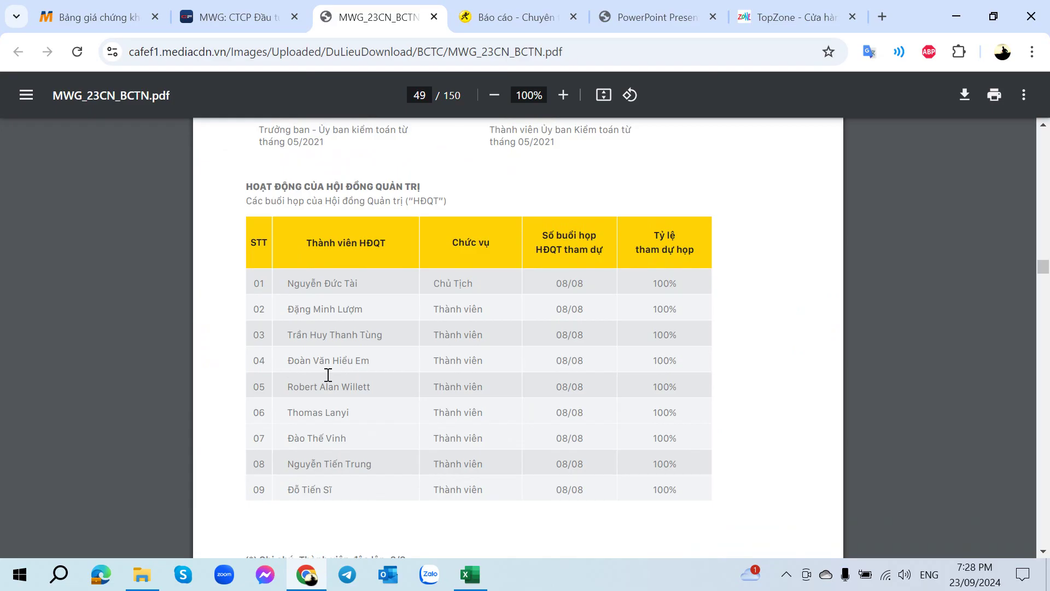
pyautogui.scroll(-10, 338, 353)
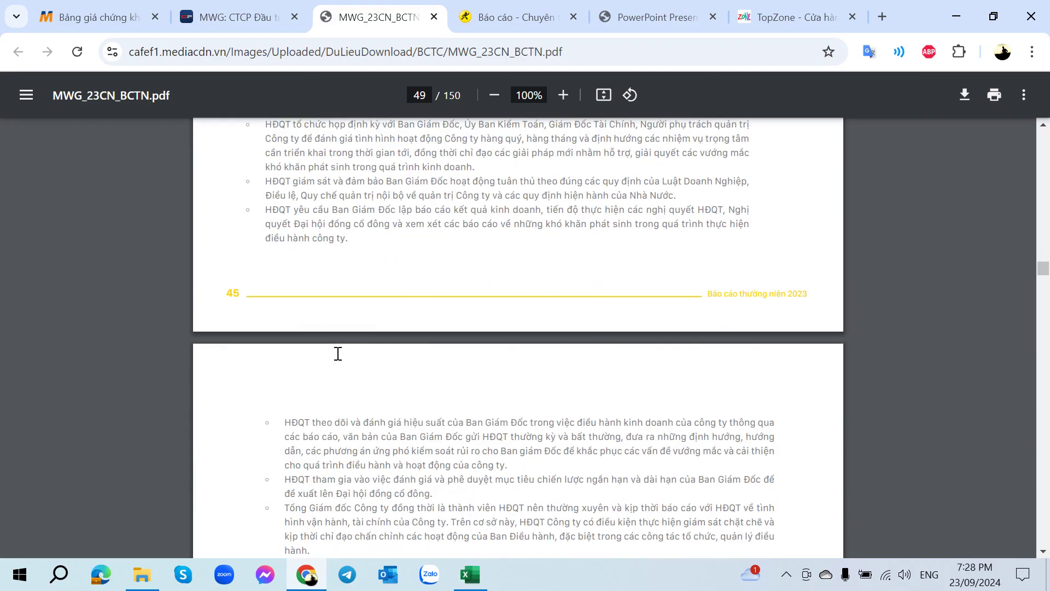
pyautogui.scroll(5, 338, 353)
pyautogui.scroll(-2, 338, 354)
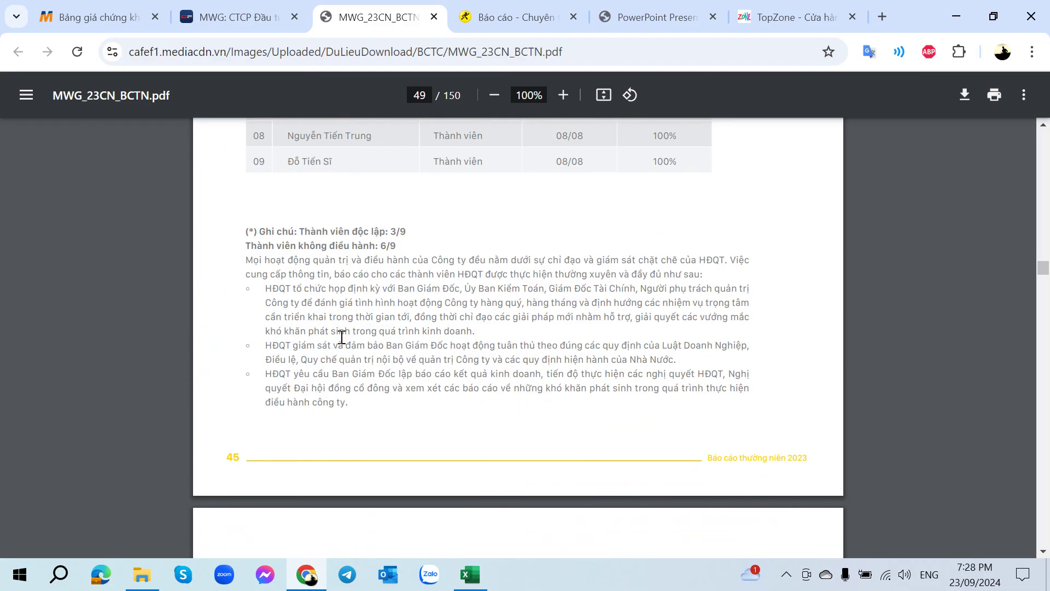
# - Examine the board's supervision activities and the table of 2023 HĐQT resolutions on page 50 of the annual report
pyautogui.scroll(-7, 328, 386)
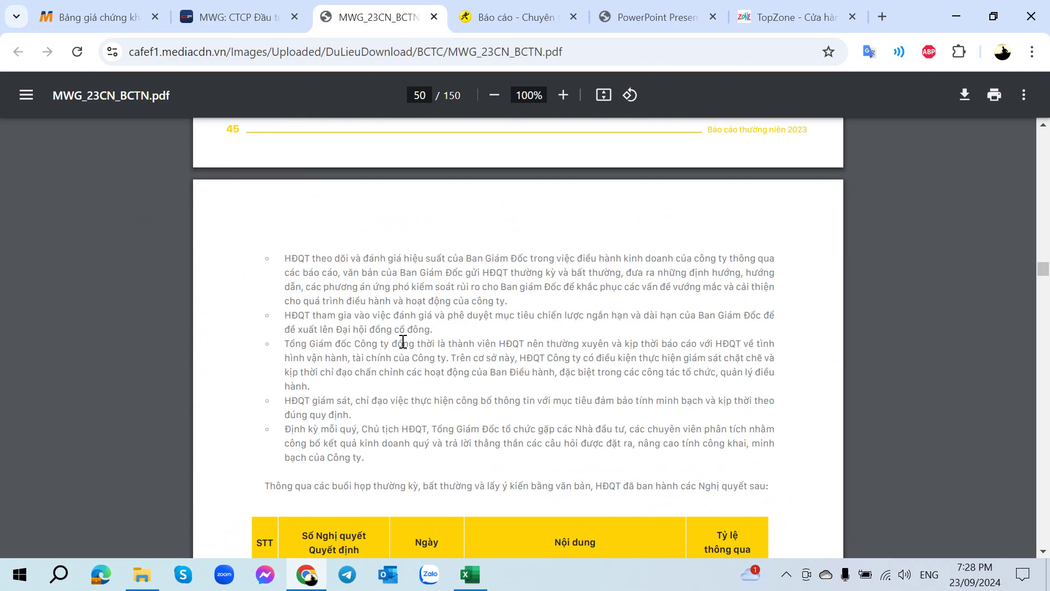
pyautogui.scroll(-4, 403, 342)
pyautogui.scroll(-3, 403, 342)
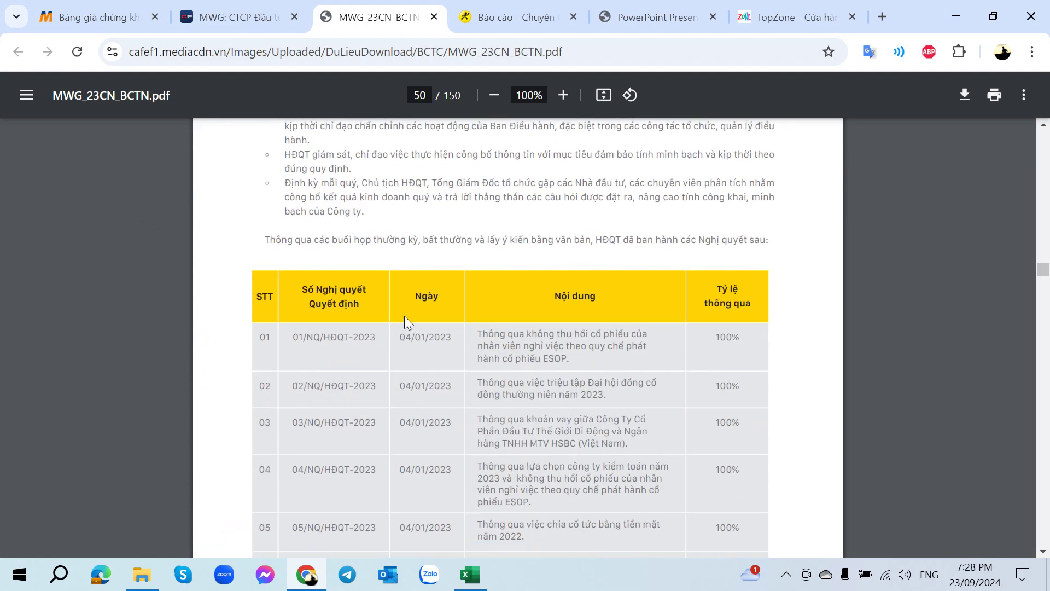
pyautogui.scroll(-10, 406, 320)
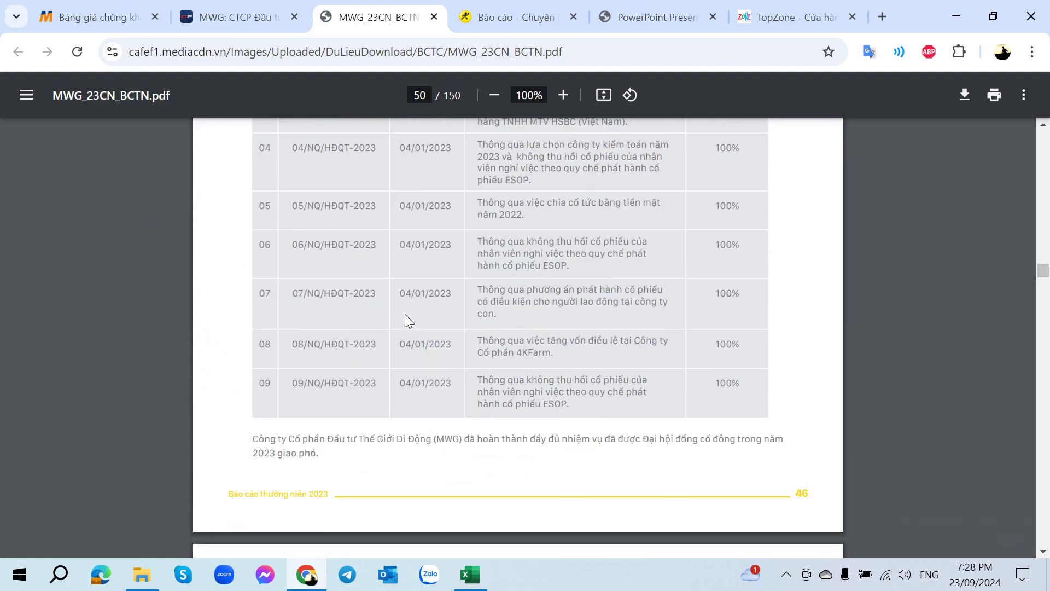
pyautogui.scroll(3, 405, 320)
pyautogui.scroll(3, 406, 319)
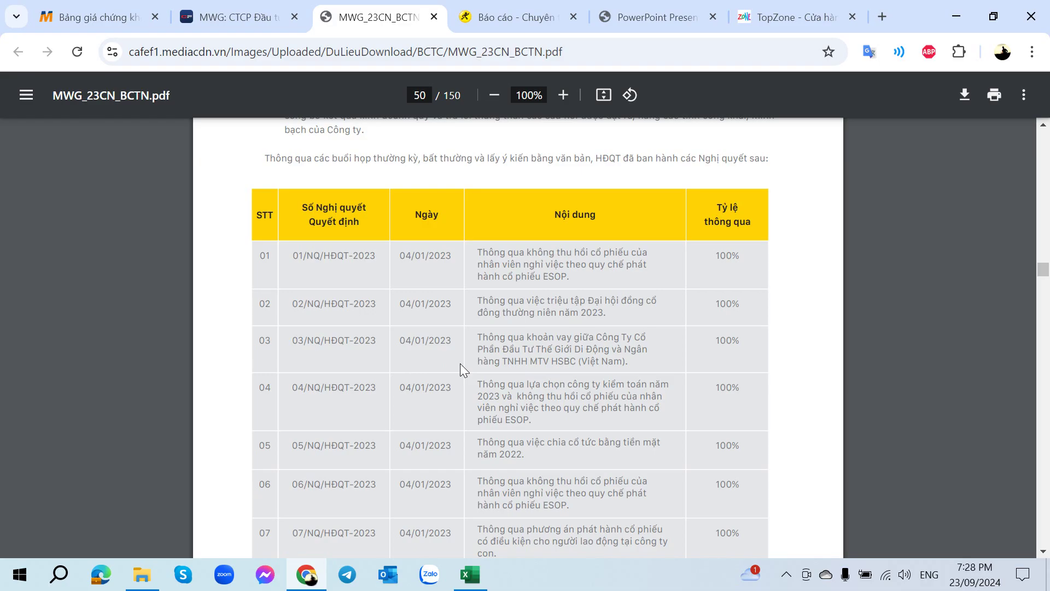
pyautogui.scroll(-3, 461, 364)
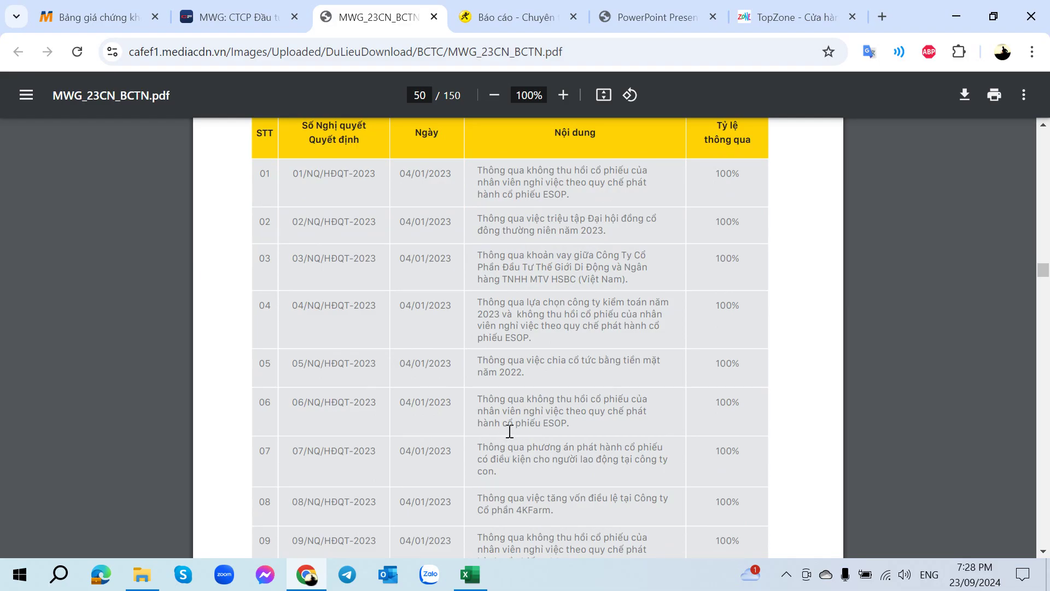
pyautogui.scroll(-2, 510, 432)
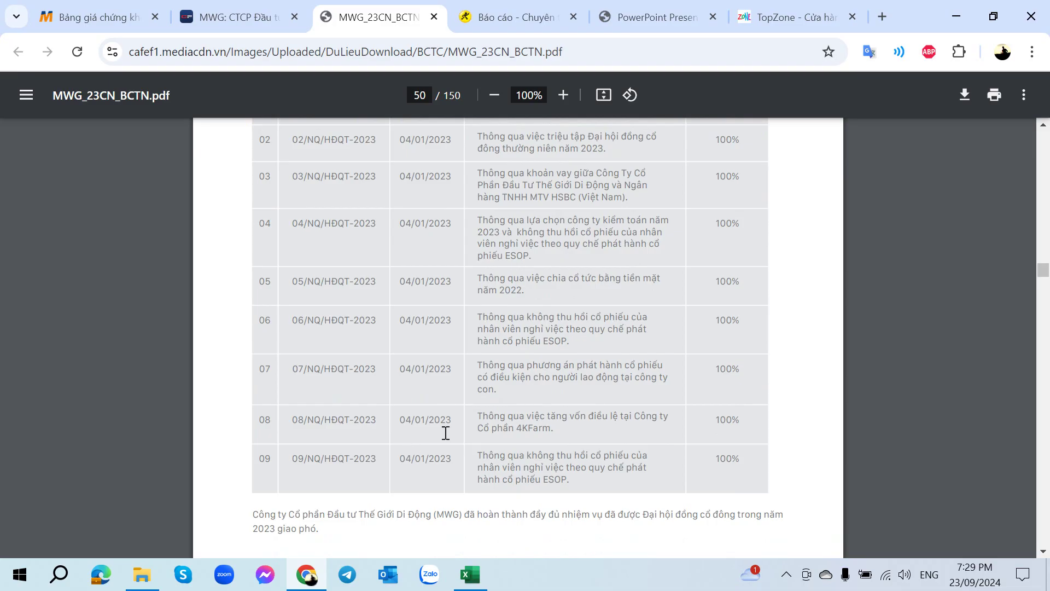
pyautogui.scroll(-2, 449, 432)
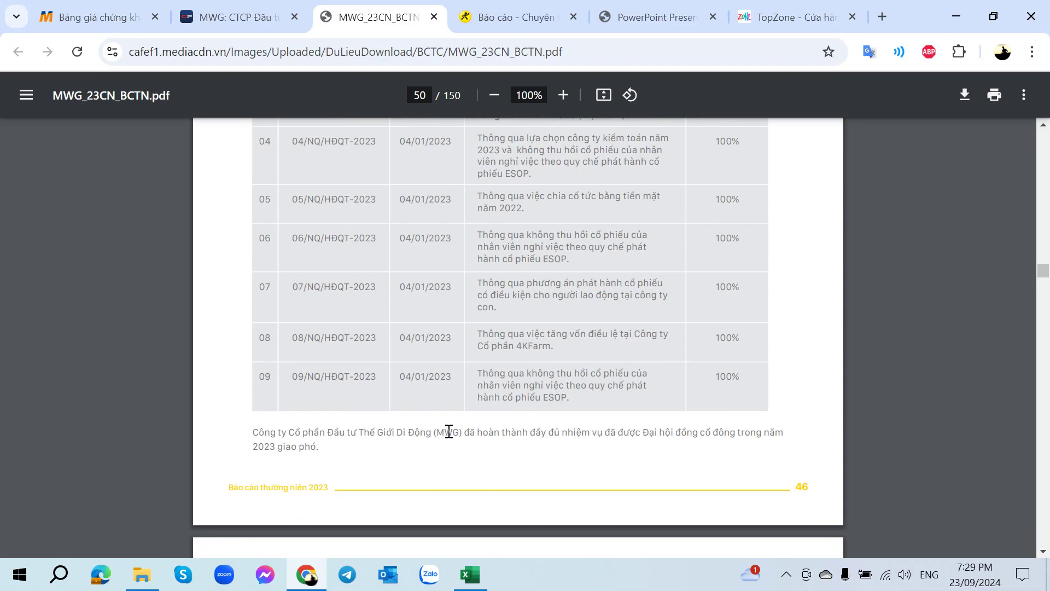
pyautogui.scroll(-3, 454, 429)
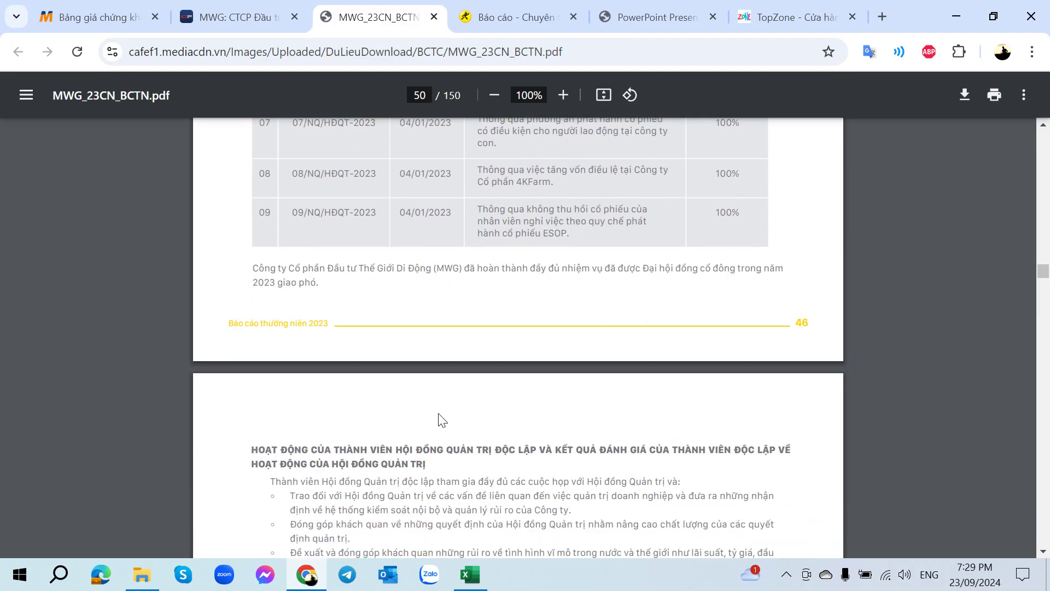
pyautogui.scroll(-2, 429, 403)
pyautogui.scroll(2, 429, 403)
pyautogui.scroll(-2, 454, 353)
pyautogui.scroll(7, 454, 353)
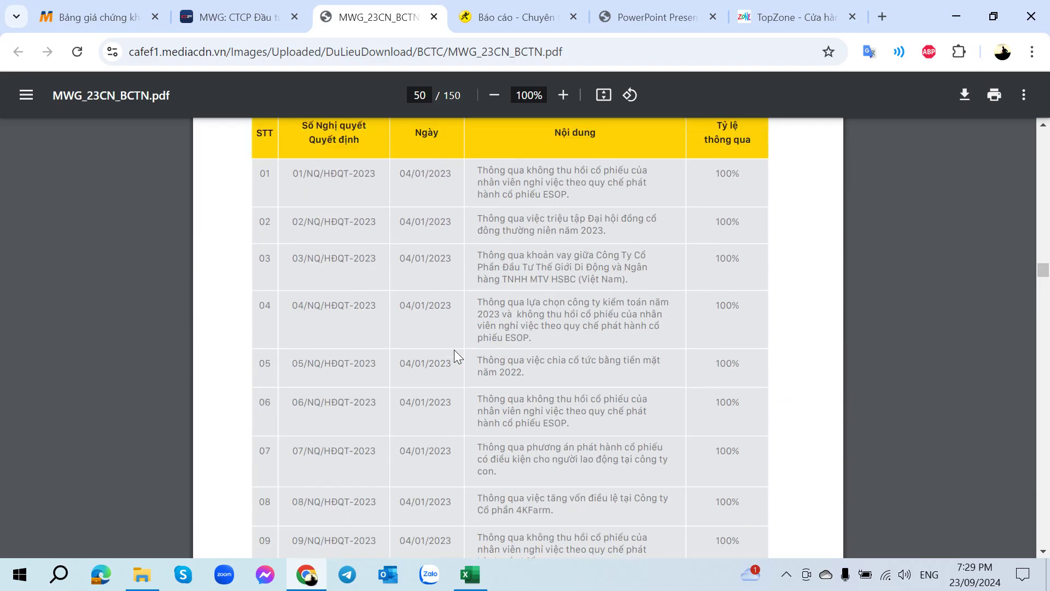
pyautogui.scroll(-3, 454, 355)
pyautogui.scroll(3, 454, 356)
pyautogui.scroll(-1, 454, 356)
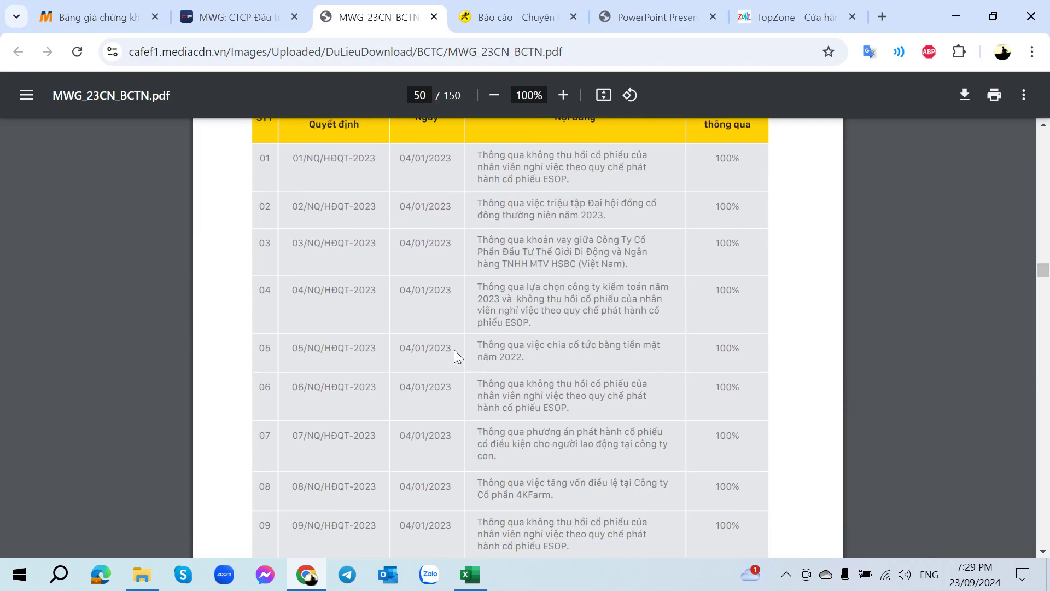
# - Read the independent members' assessment and the audit committee report on pages 51 and 52, through the Báo cáo KQHĐKD table
pyautogui.scroll(-10, 454, 350)
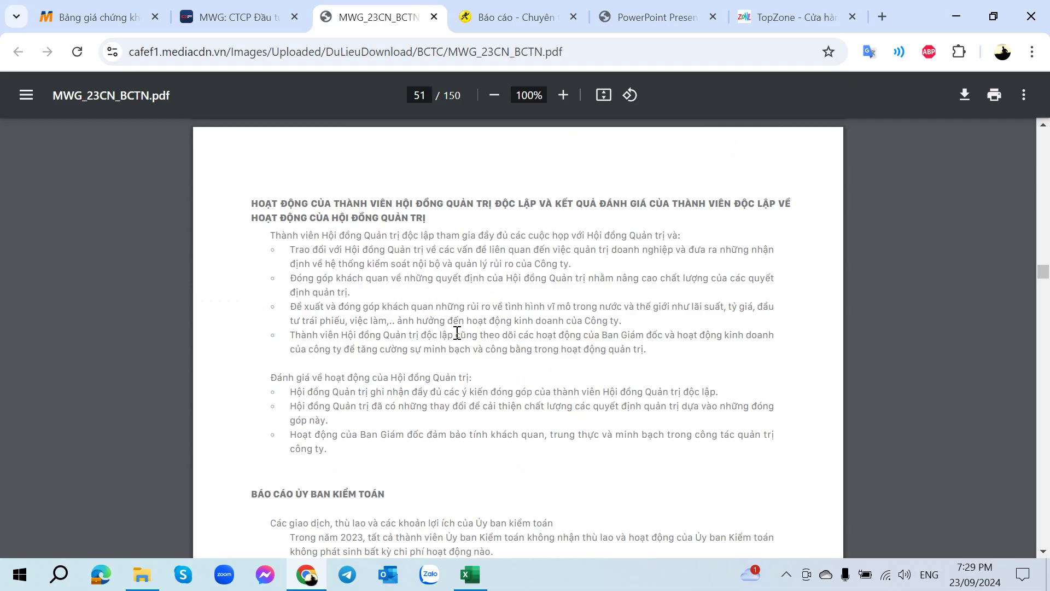
pyautogui.scroll(-4, 457, 378)
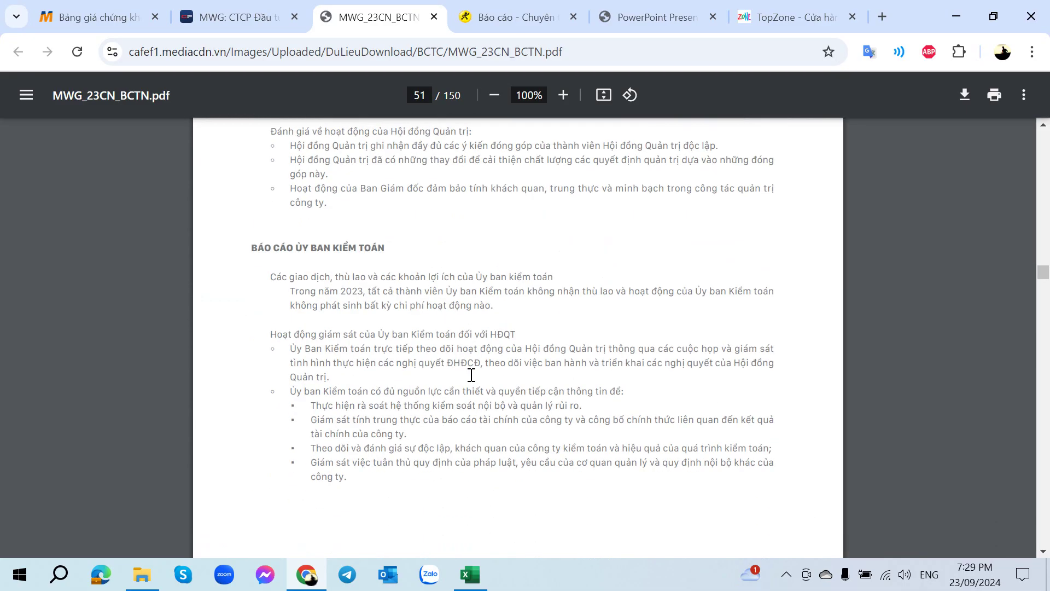
pyautogui.scroll(-11, 461, 374)
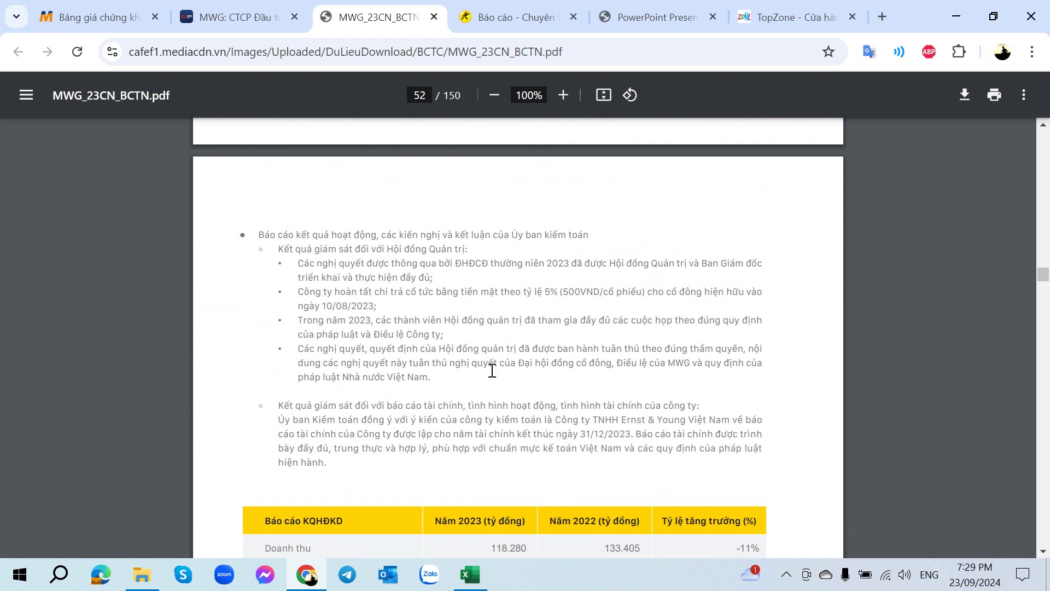
pyautogui.scroll(-1, 467, 364)
pyautogui.scroll(-2, 468, 364)
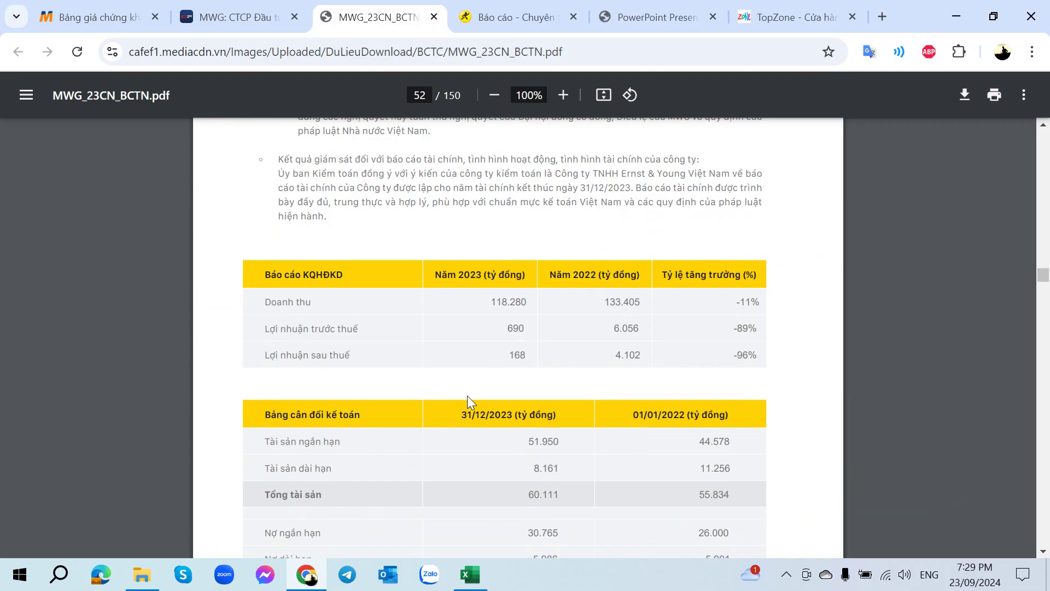
# - Open the DT Chuỗi sheet of the MWG workbook and examine the 2022 and 2023 cumulative total revenues and growth rates
pyautogui.click(469, 574)
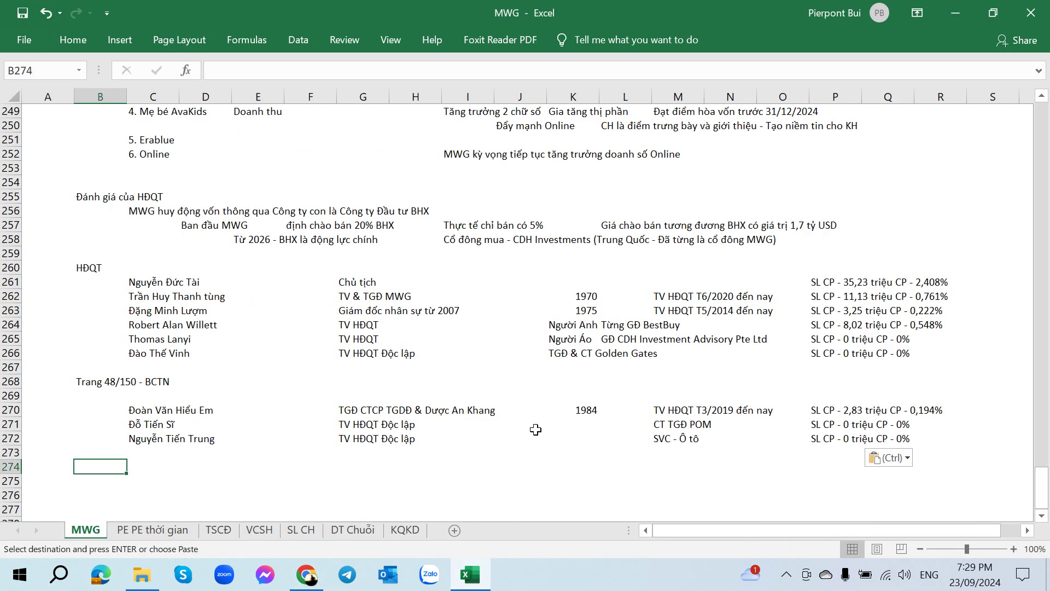
pyautogui.click(353, 530)
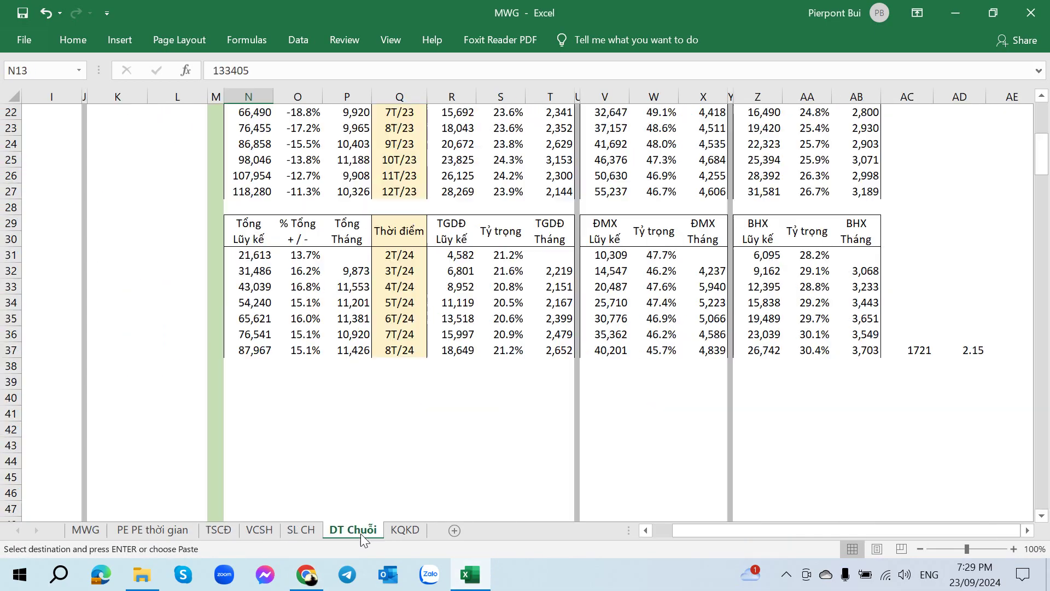
pyautogui.scroll(5, 535, 377)
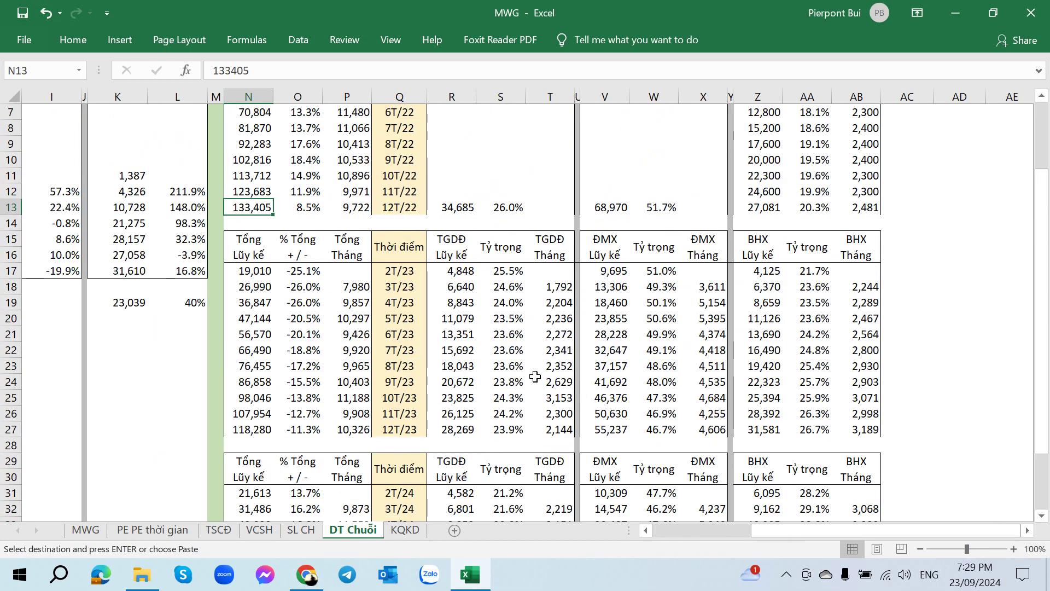
pyautogui.click(309, 320)
pyautogui.scroll(2, 324, 360)
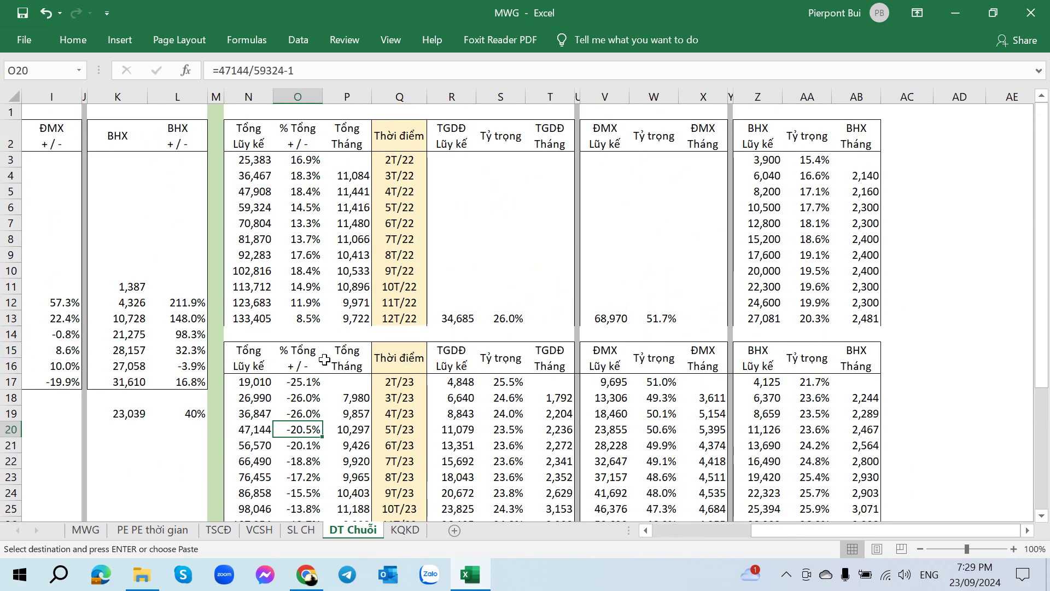
# - Examine the cumulative growth rates and monthly total revenues for 2022, 2023 and 2024 in the DT Chuỗi sheet
pyautogui.scroll(-1, 324, 360)
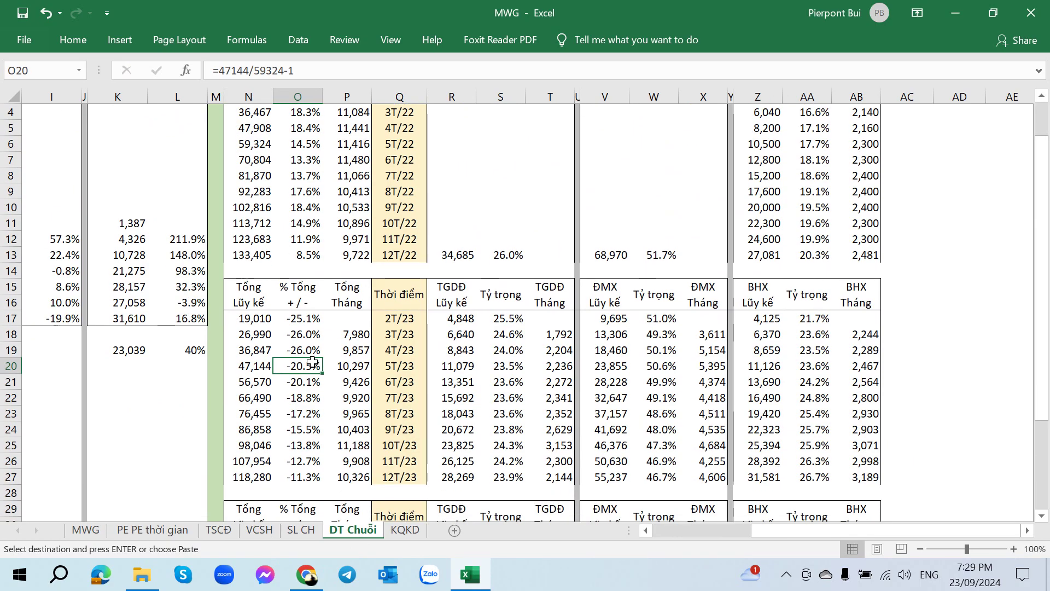
pyautogui.click(290, 476)
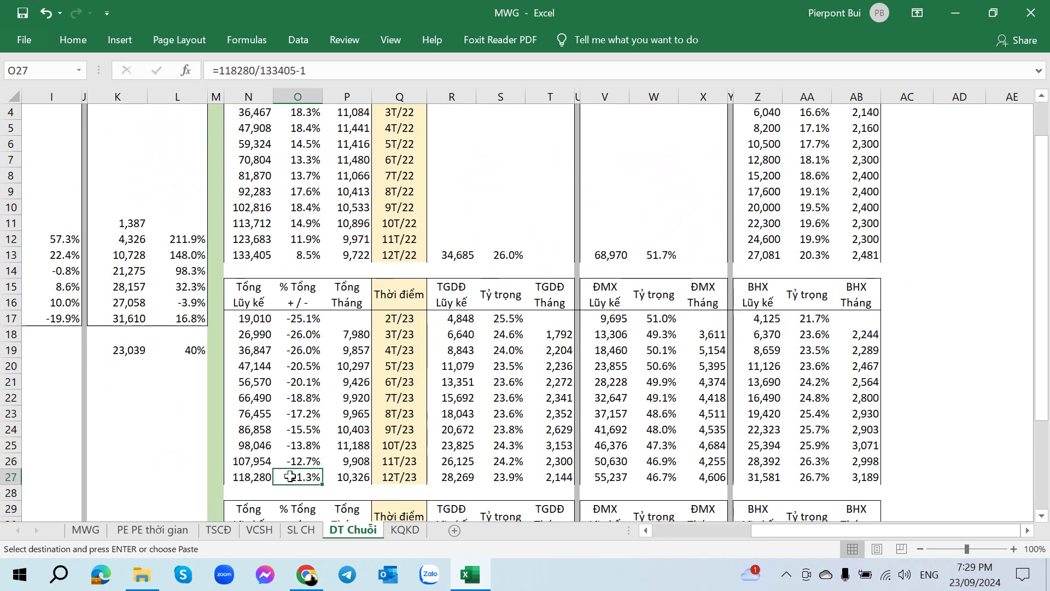
pyautogui.scroll(-3, 298, 452)
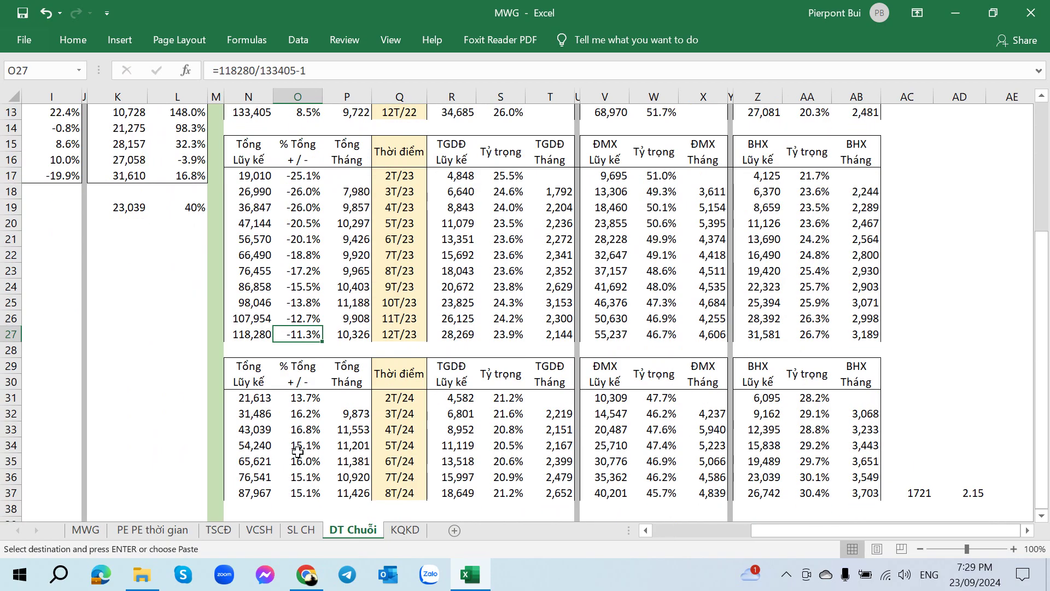
pyautogui.scroll(4, 297, 451)
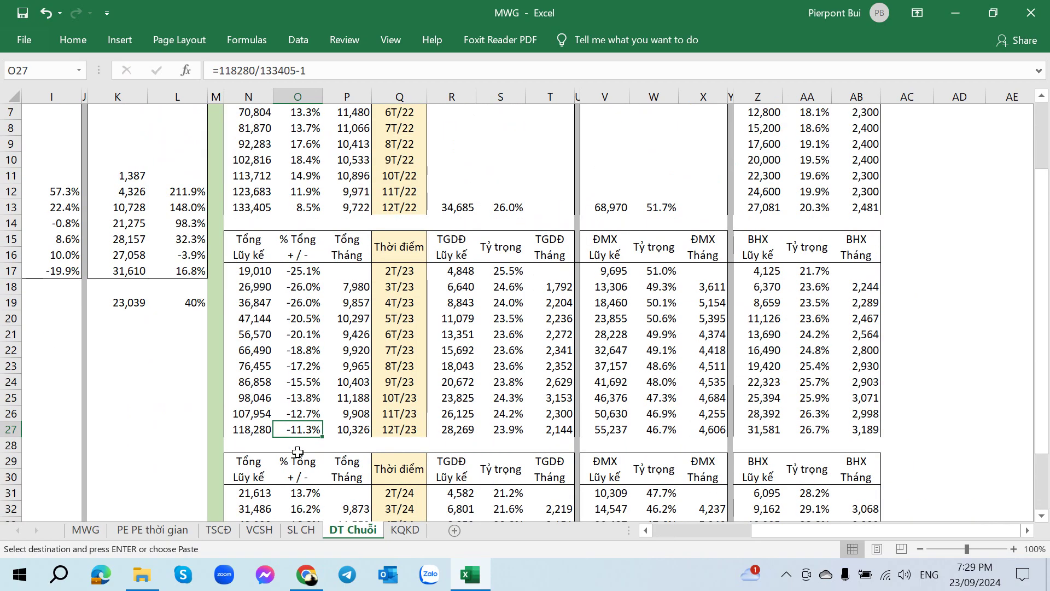
pyautogui.scroll(-5, 298, 452)
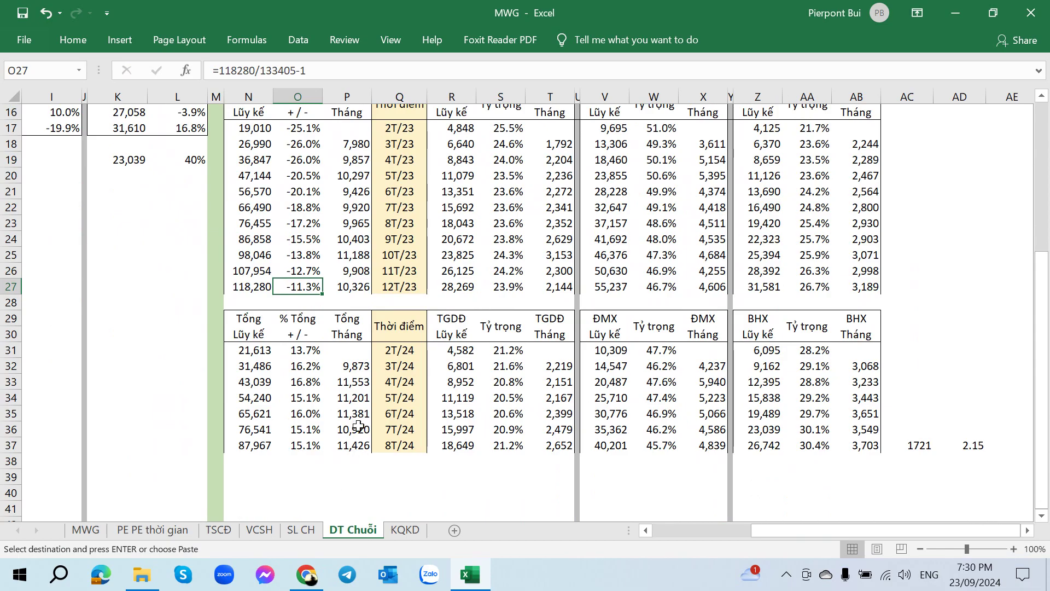
pyautogui.click(353, 385)
pyautogui.click(351, 430)
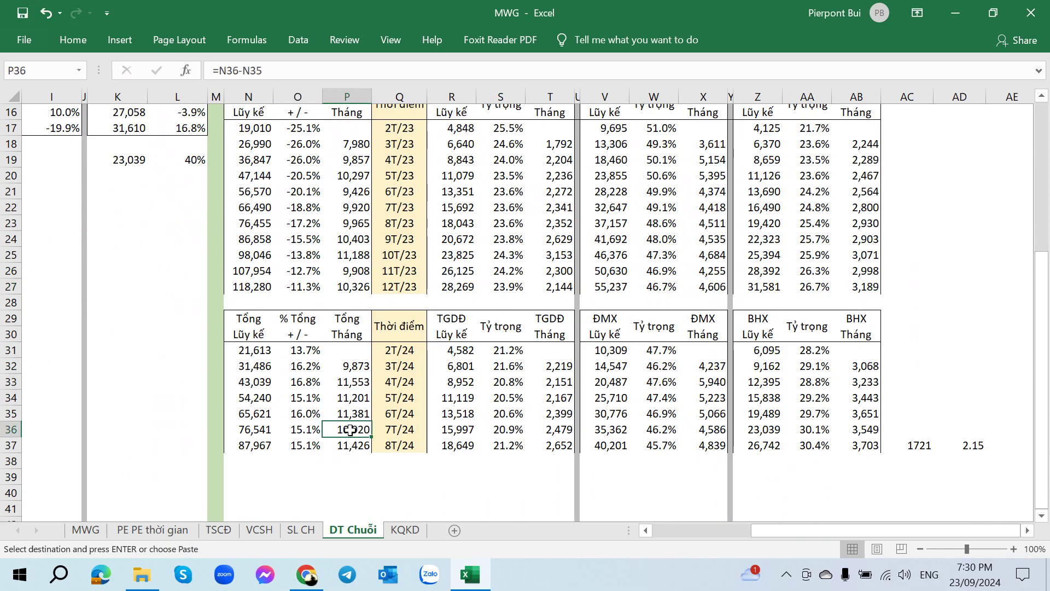
pyautogui.scroll(5, 351, 430)
pyautogui.click(353, 177)
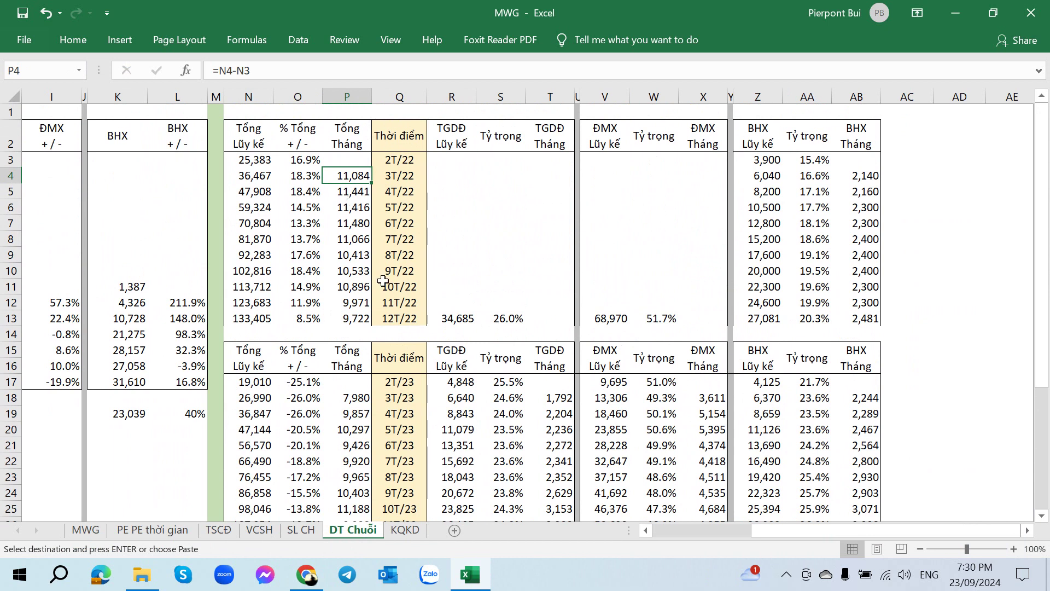
pyautogui.scroll(-4, 372, 397)
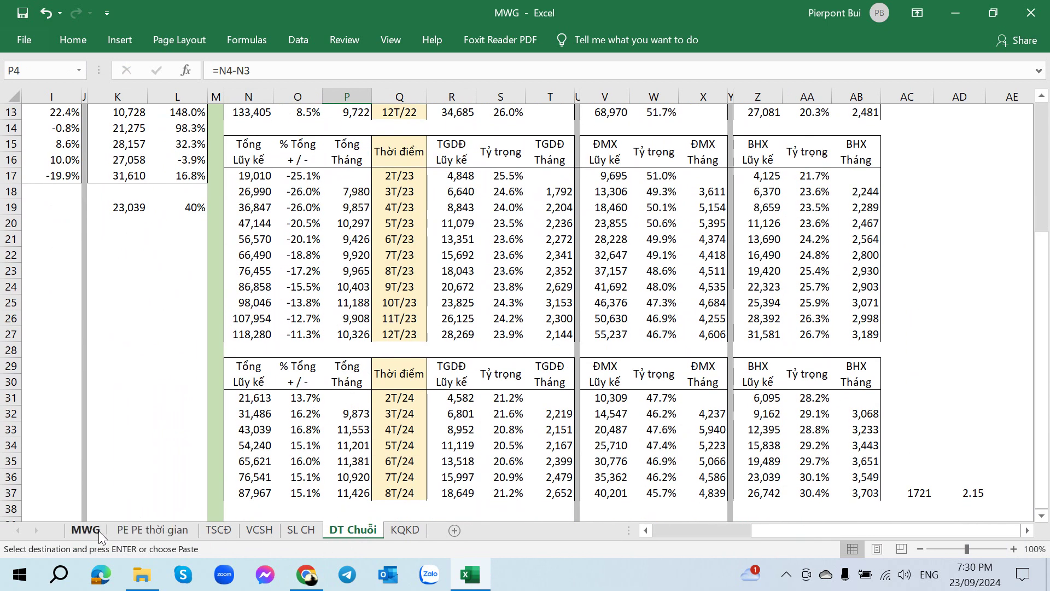
# - Return to the annual report and examine the balance sheet table on page 52 and the internal control assessment on page 53
pyautogui.click(98, 530)
pyautogui.click(306, 575)
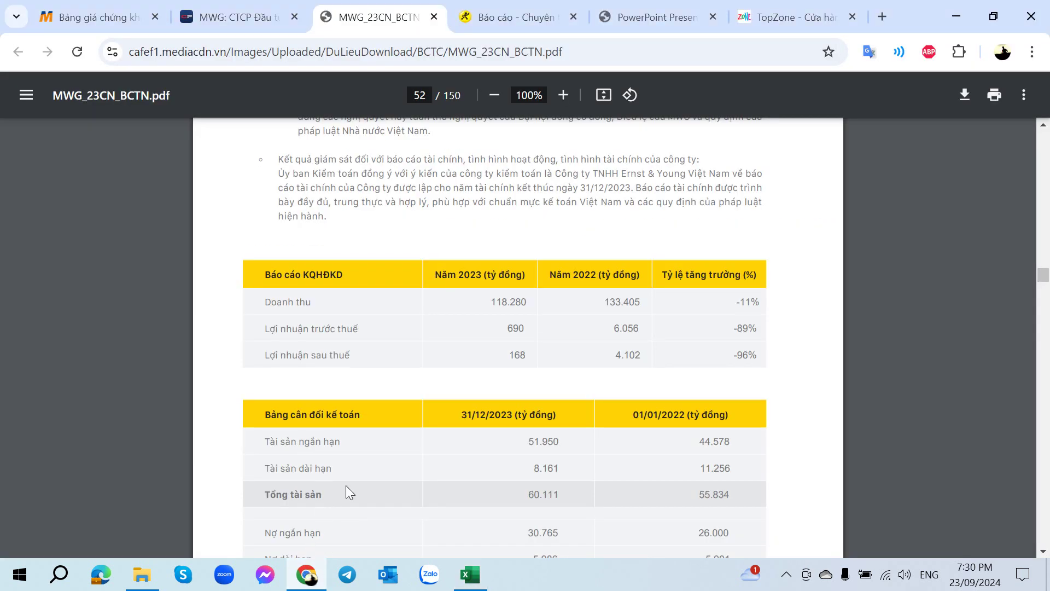
pyautogui.scroll(-3, 371, 459)
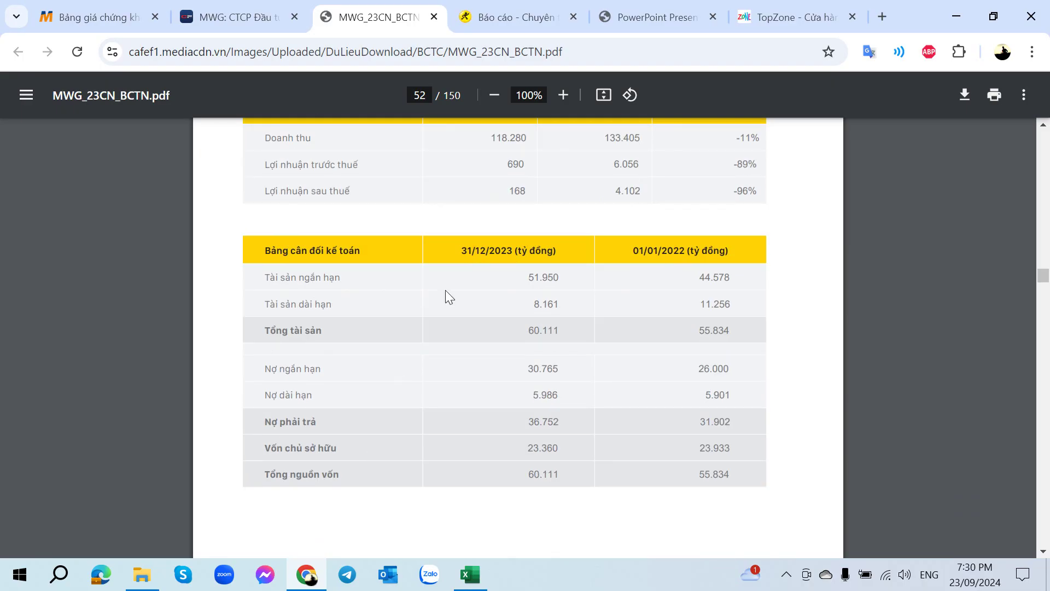
pyautogui.scroll(-8, 508, 298)
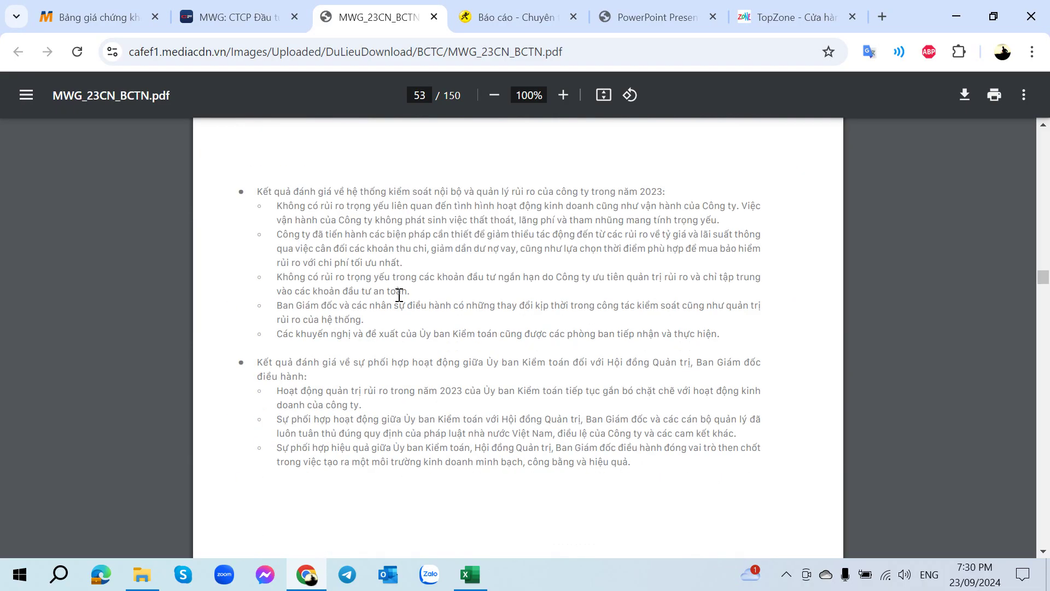
# - Examine the board and management remuneration table on page 54 of the annual report, through the start of the insider share transactions
pyautogui.scroll(-11, 387, 350)
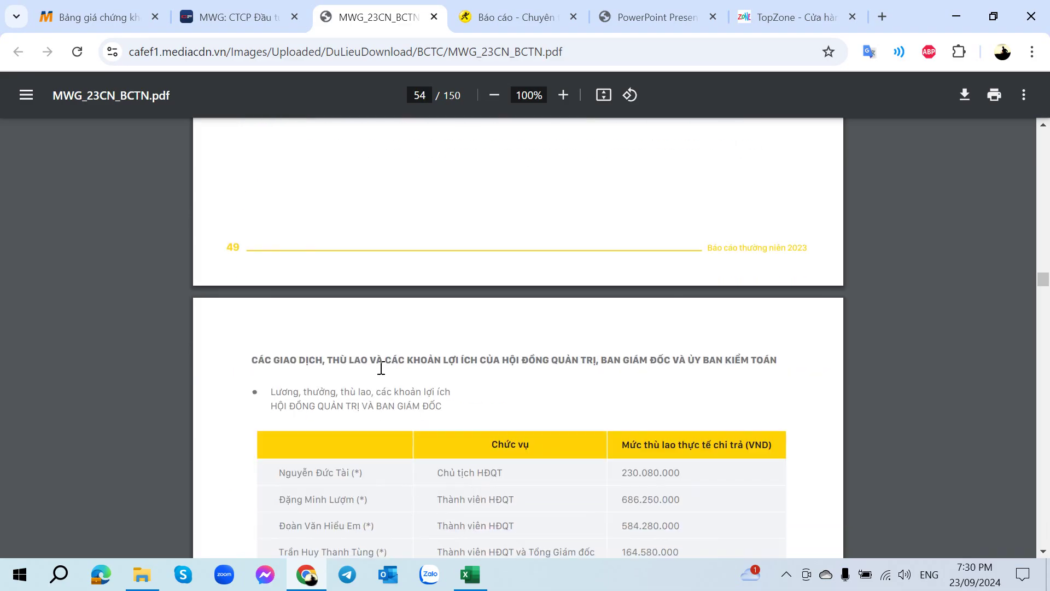
pyautogui.scroll(-5, 381, 368)
pyautogui.scroll(2, 381, 368)
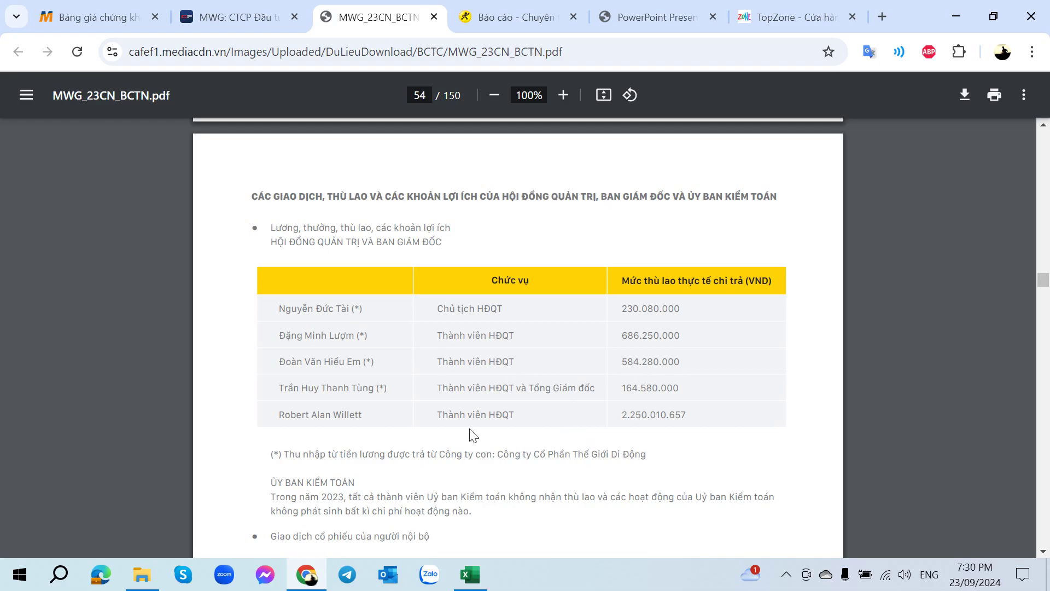
pyautogui.scroll(-3, 469, 424)
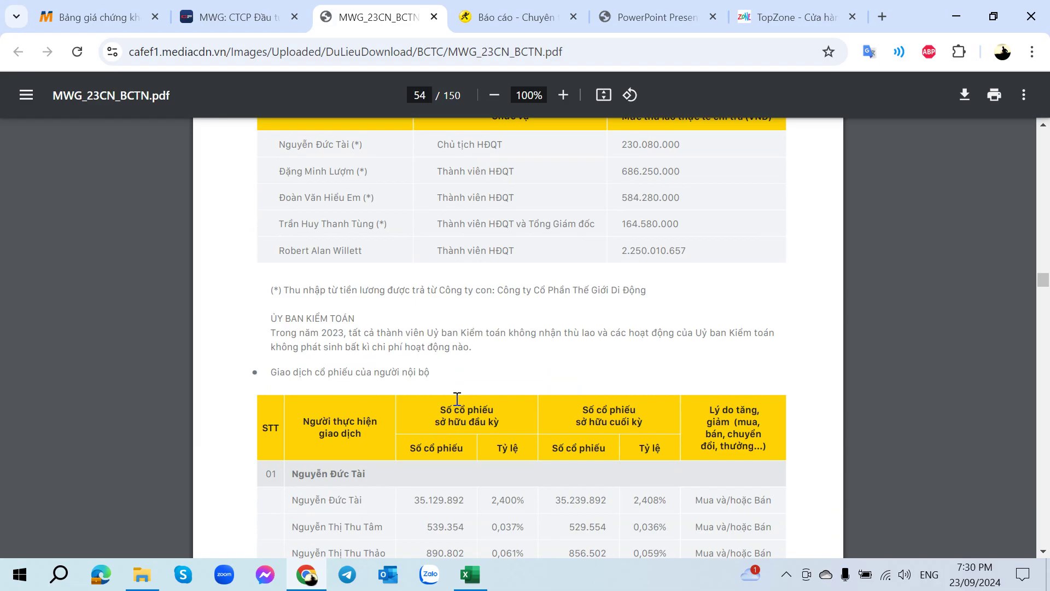
pyautogui.scroll(2, 458, 398)
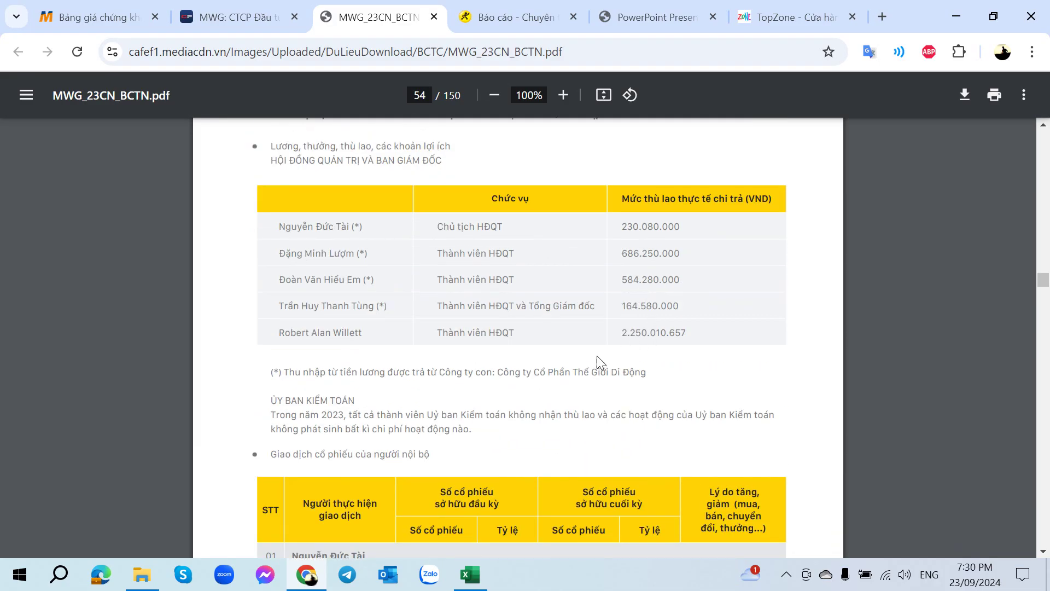
pyautogui.scroll(-3, 501, 413)
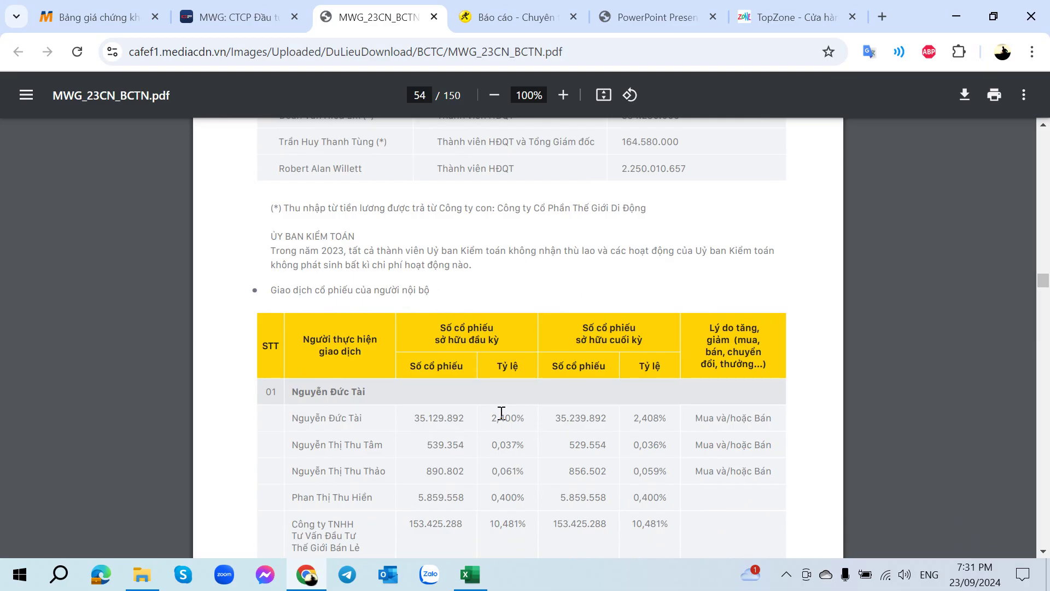
pyautogui.scroll(-2, 501, 413)
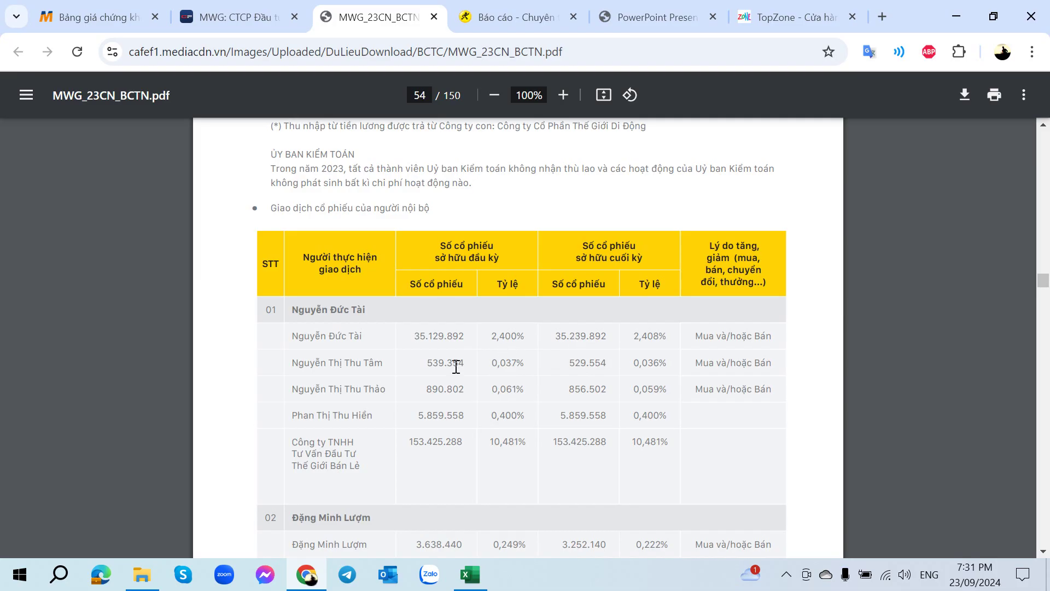
# - Switch to MWG's CafeF stock page and view its history of dividends and capital increases
pyautogui.click(238, 15)
pyautogui.scroll(-9, 485, 289)
pyautogui.moveTo(485, 289)
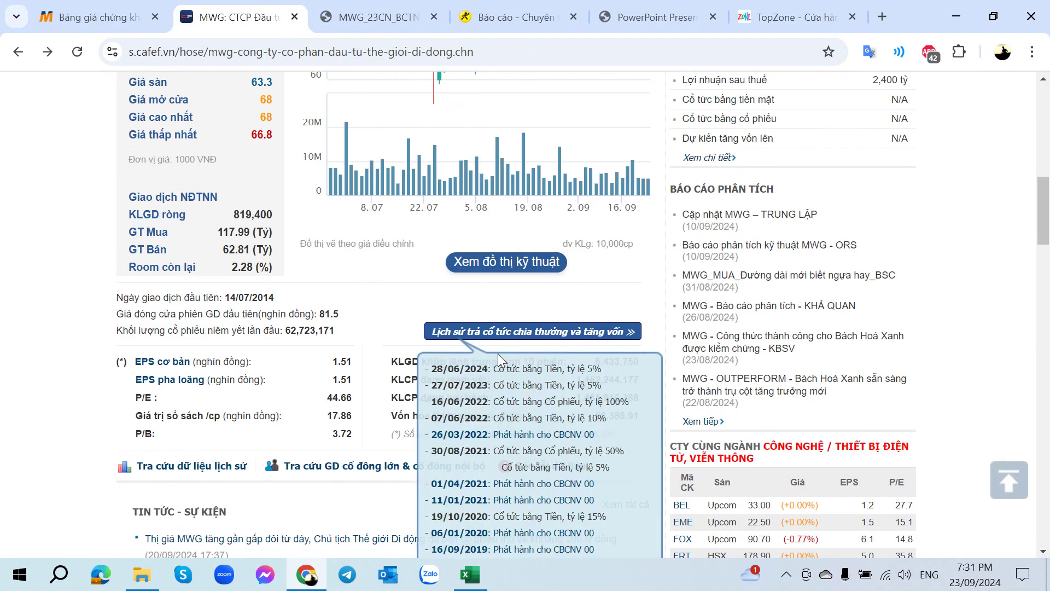
pyautogui.scroll(-3, 498, 354)
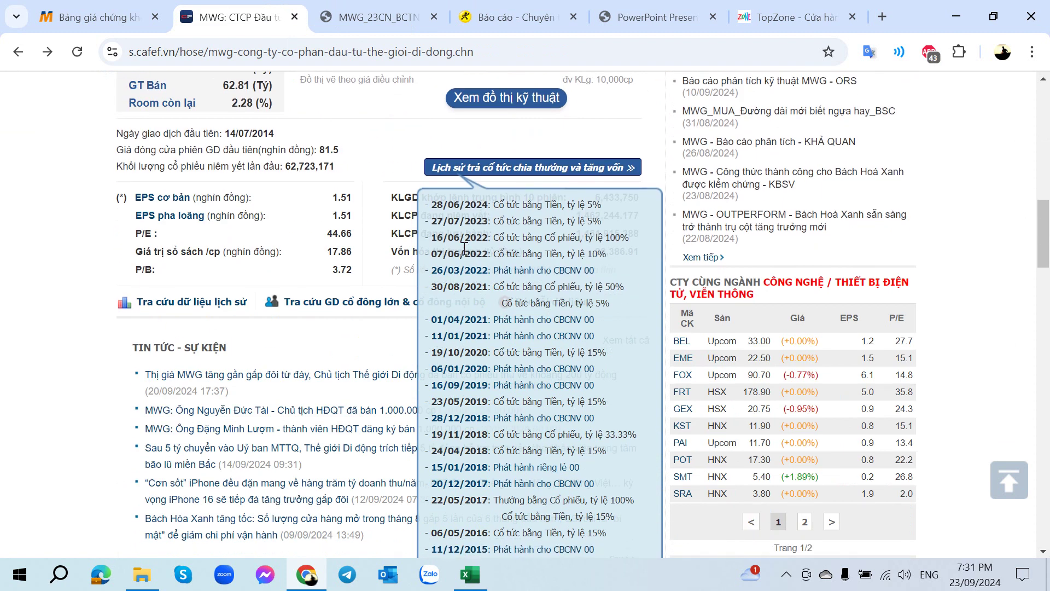
# - Go back to the annual report and examine the insider share transactions on page 54, including the Thế Giới Bán Lẻ company's holding
pyautogui.click(422, 11)
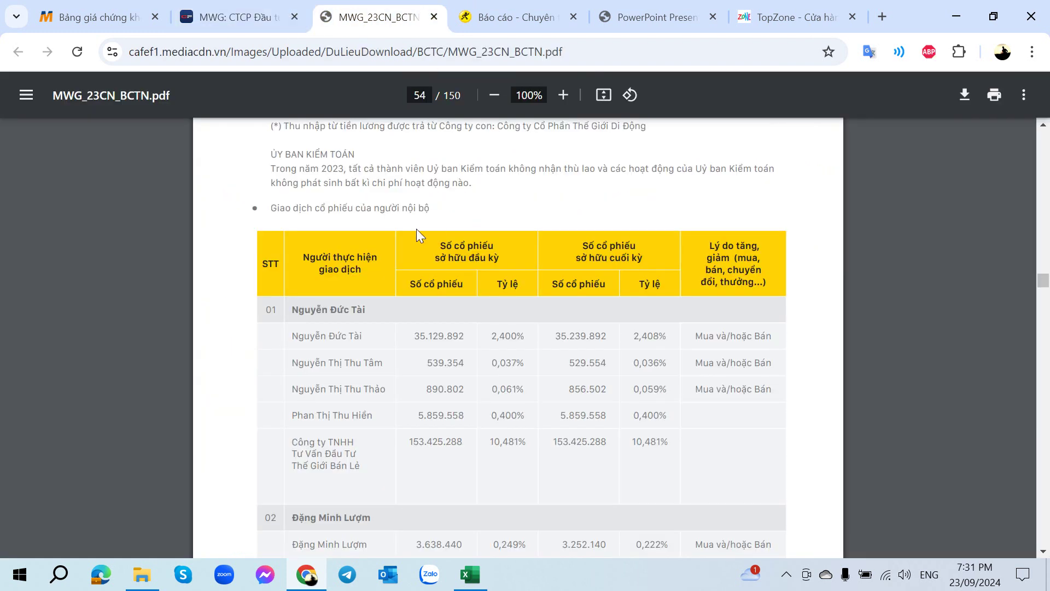
pyautogui.scroll(-1, 385, 376)
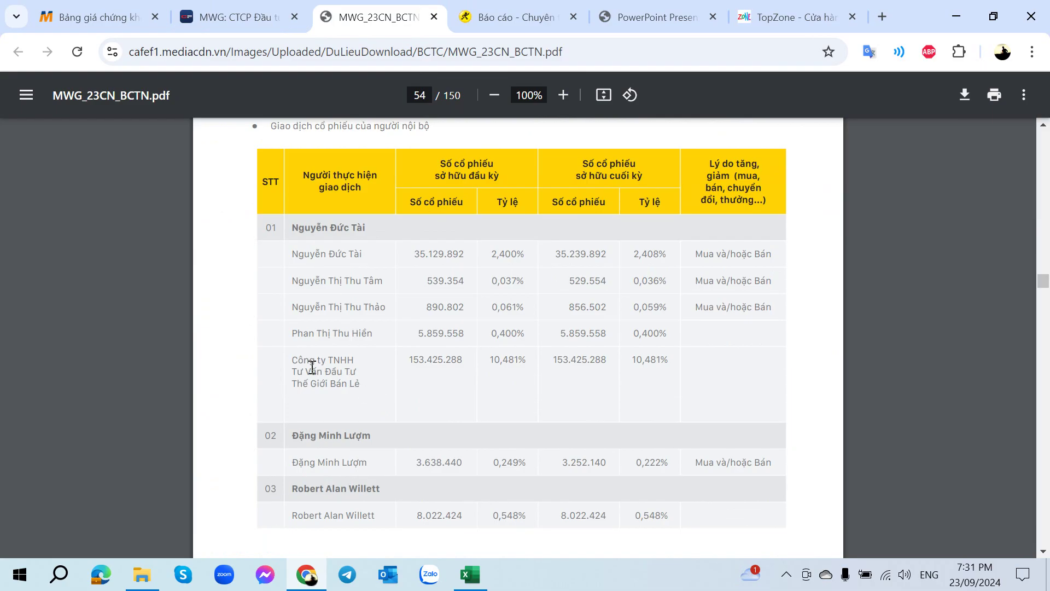
pyautogui.moveTo(294, 359); pyautogui.dragTo(362, 387)
pyautogui.click(363, 386)
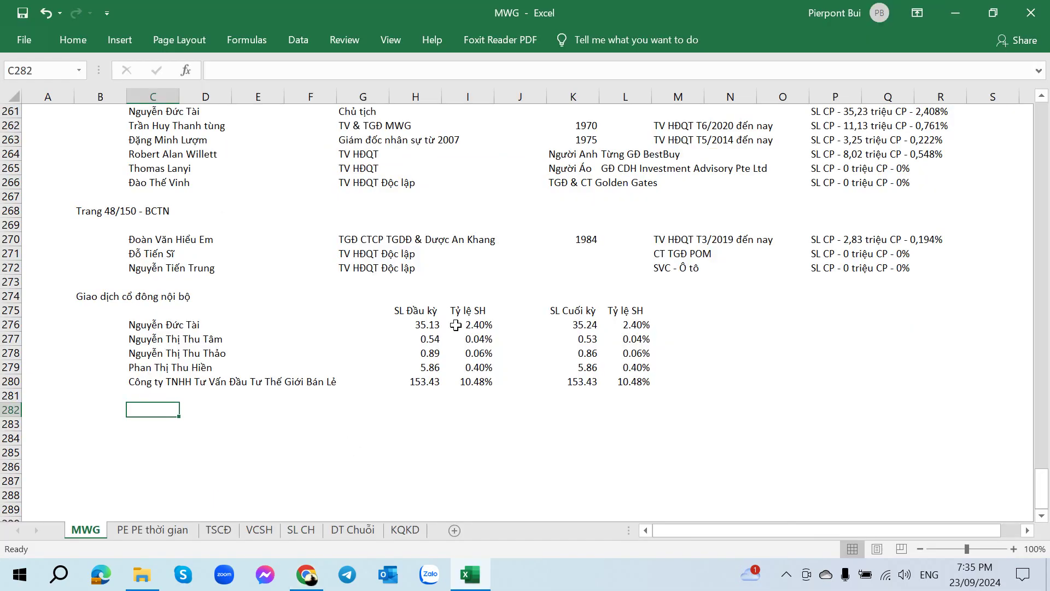
# - Review the shareholders listed under Giao dịch cổ đông nội bộ in the MWG sheet of the workbook
pyautogui.click(456, 325)
pyautogui.click(166, 370)
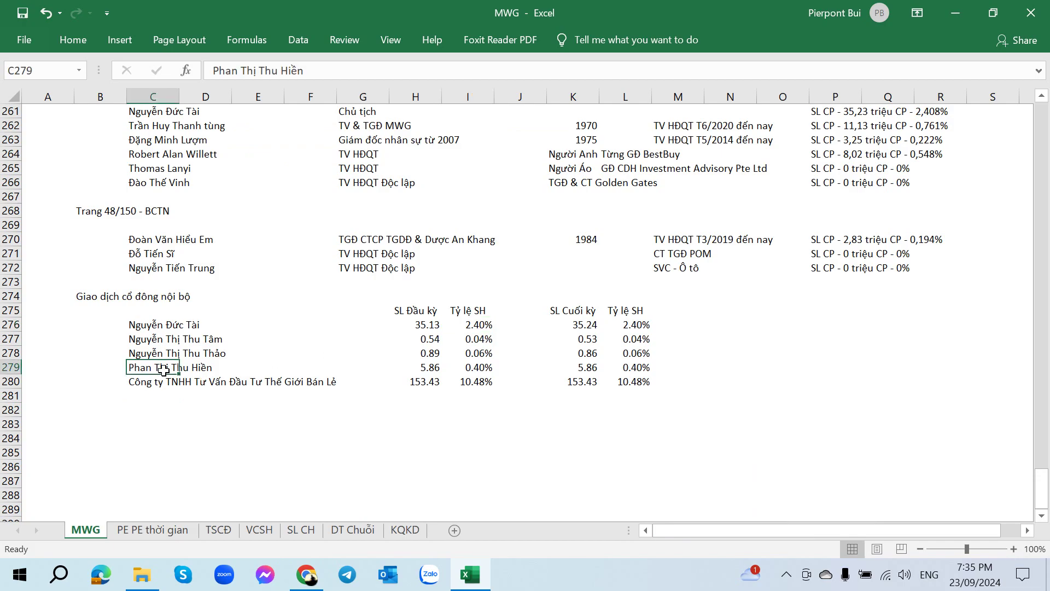
pyautogui.click(146, 338)
pyautogui.press('Down')
pyautogui.press('Down')
pyautogui.click(143, 353)
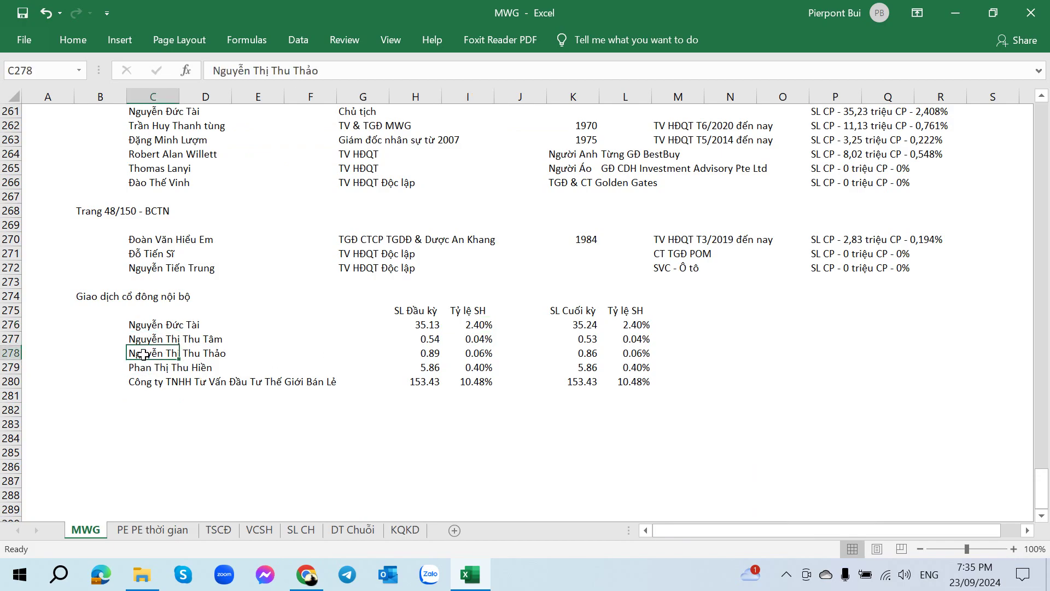
pyautogui.click(482, 393)
pyautogui.click(421, 395)
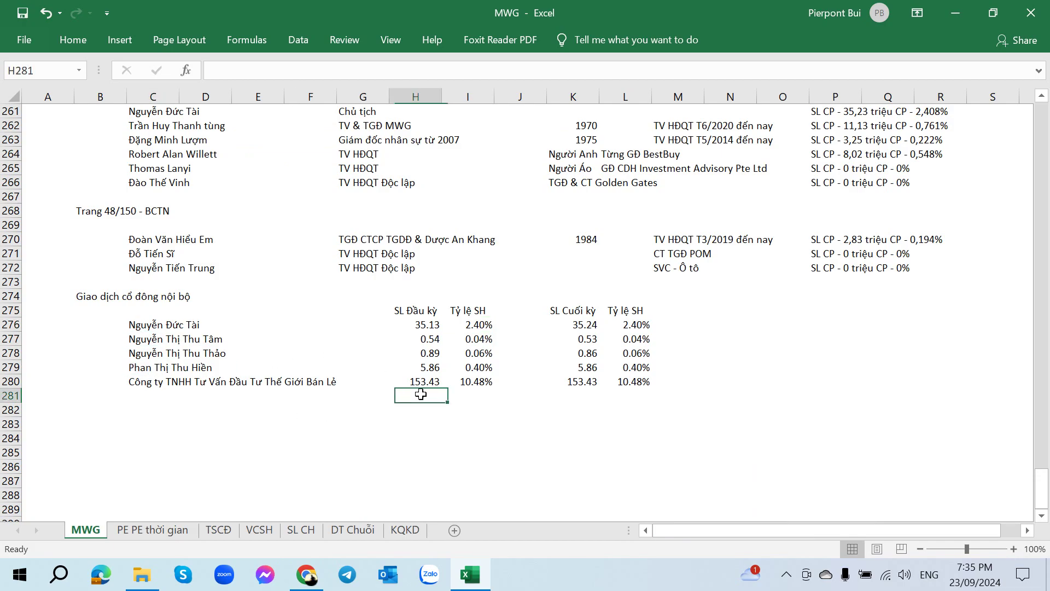
# - Enter the label "Nhóm -" in cell C281, directly below the internal shareholder list
pyautogui.click(145, 396)
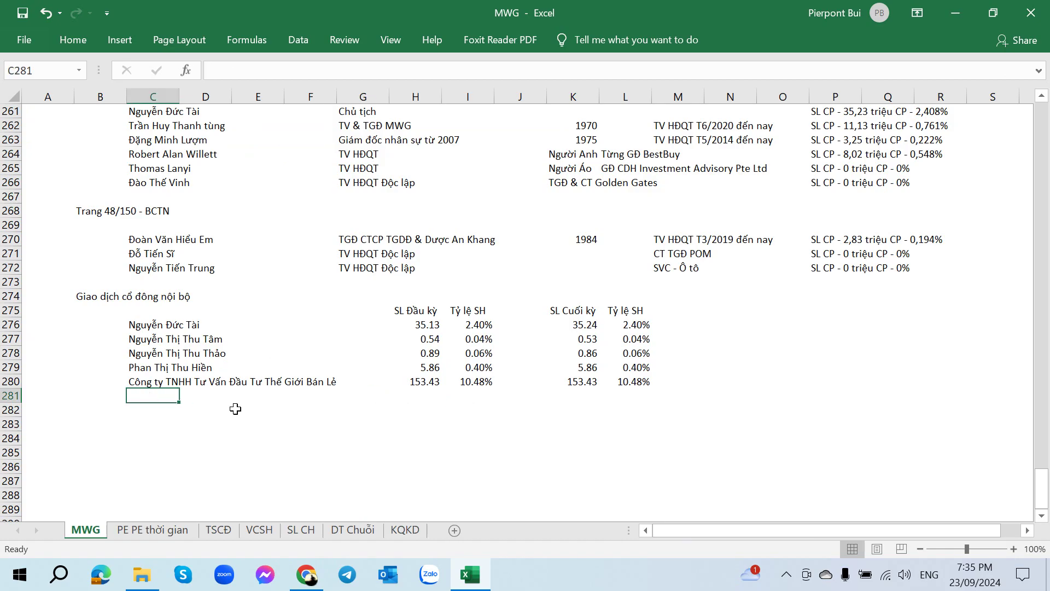
pyautogui.write('Nhóm Anh')
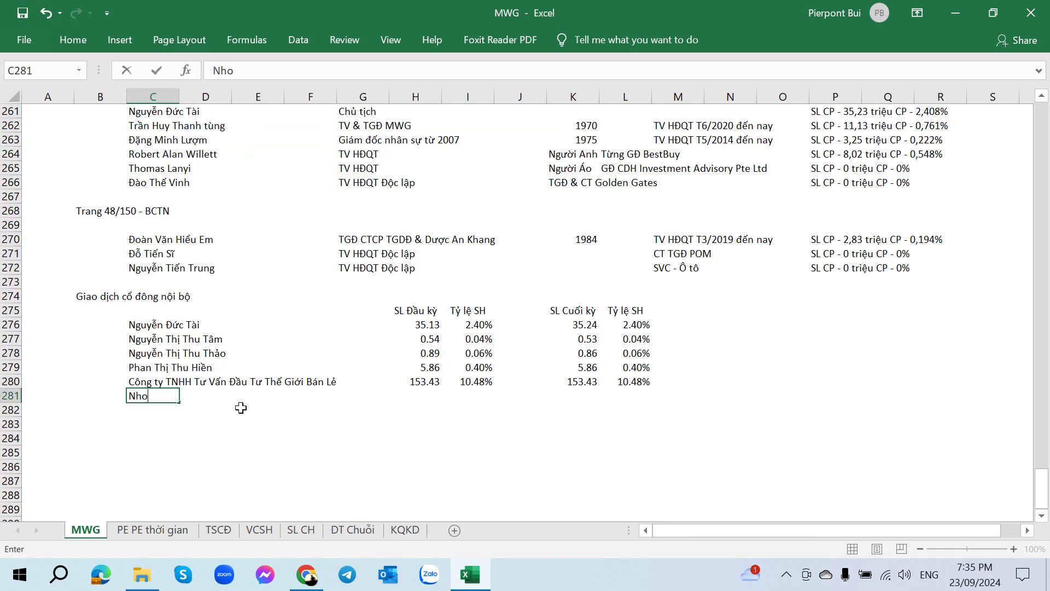
pyautogui.press('BackSpace')
pyautogui.press('BackSpace')
pyautogui.press('BackSpace')
pyautogui.press('BackSpace')
pyautogui.write('-')
# - Append the chairman's name, copied from cell C276, to the group label in cell C281
pyautogui.click(155, 325)
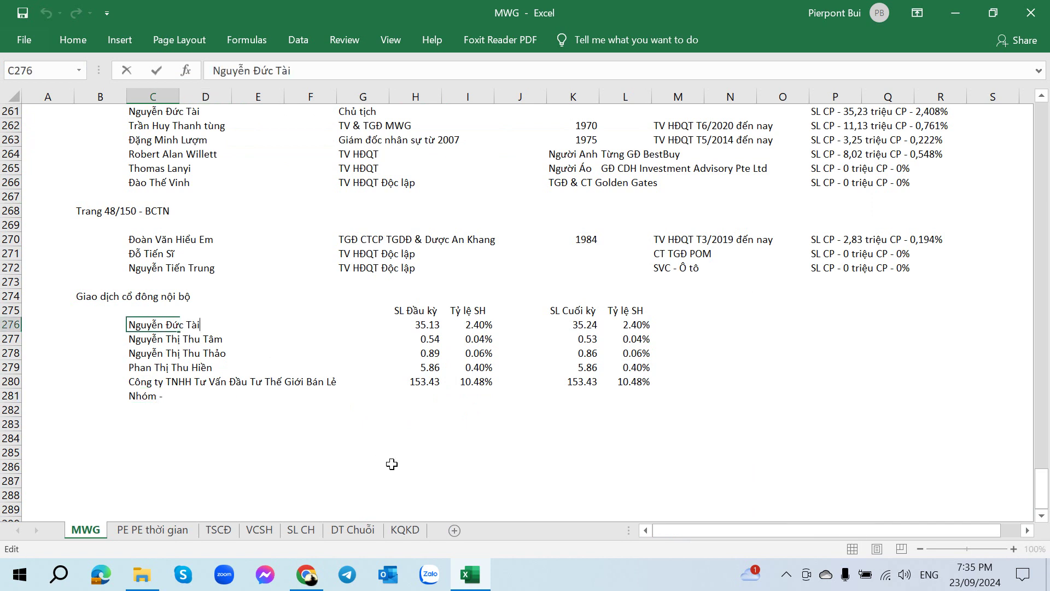
pyautogui.press('F2')
pyautogui.hotkey('shift', 'Home')
pyautogui.hotkey('ctrl', 'c')
pyautogui.press('Escape')
pyautogui.press('Down')
pyautogui.press('Down')
pyautogui.press('Down')
pyautogui.press('Down')
pyautogui.press('Down')
pyautogui.press('F2')
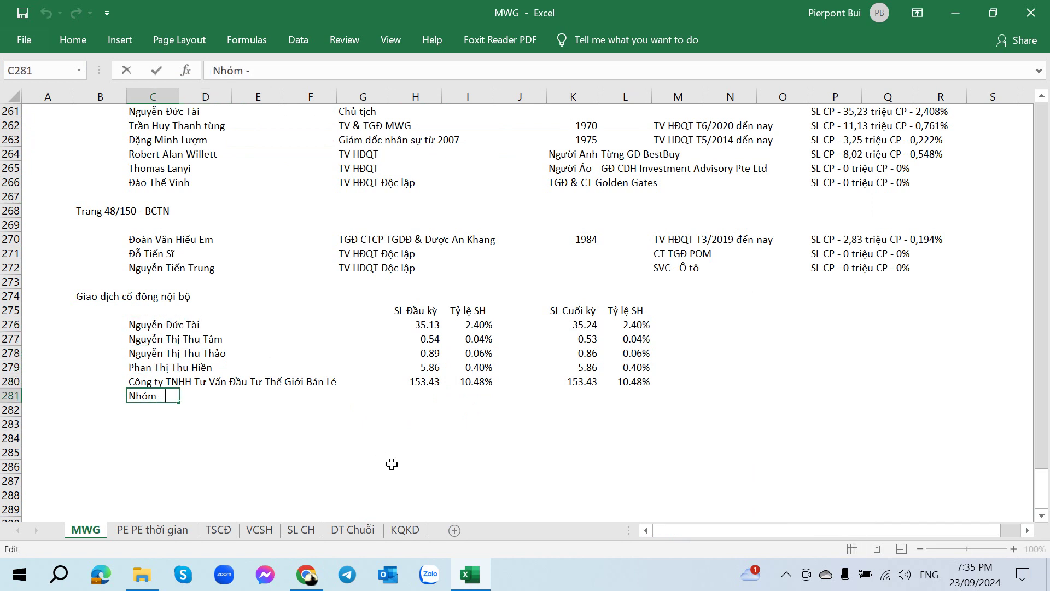
pyautogui.hotkey('ctrl', 'v')
# - Total the group's opening share quantities in cell H281 with =SUM(H276:H280)
pyautogui.press('Tab')
pyautogui.press('Right')
pyautogui.press('Right')
pyautogui.press('Right')
pyautogui.press('Right')
pyautogui.press('Right')
pyautogui.press('Left')
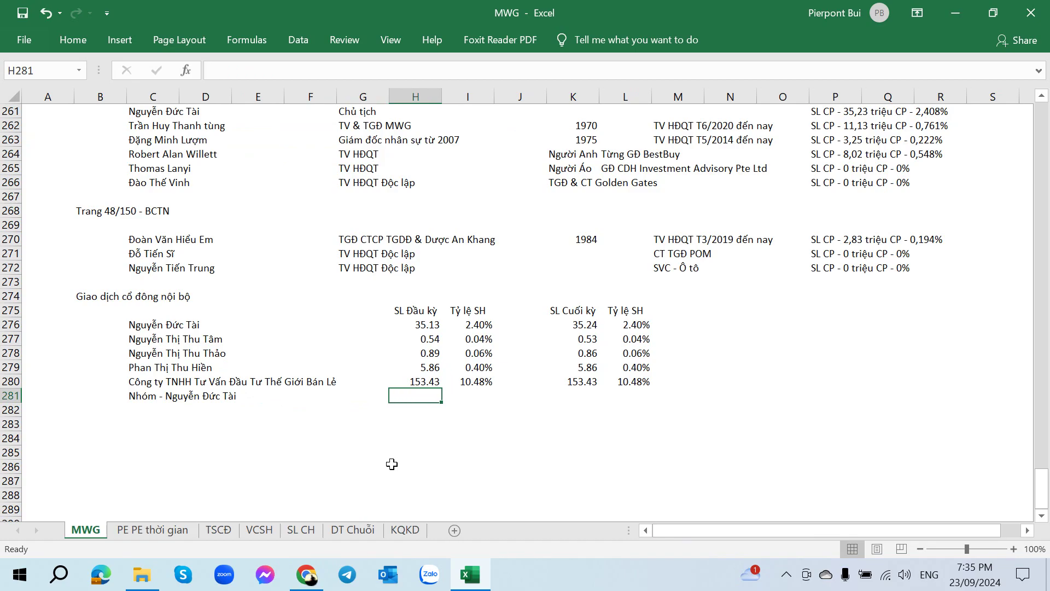
pyautogui.write('=sum(')
pyautogui.press('Up')
pyautogui.hotkey('shift', 'Up')
pyautogui.hotkey('shift', 'Up')
pyautogui.hotkey('shift', 'Up')
pyautogui.hotkey('shift', 'Up')
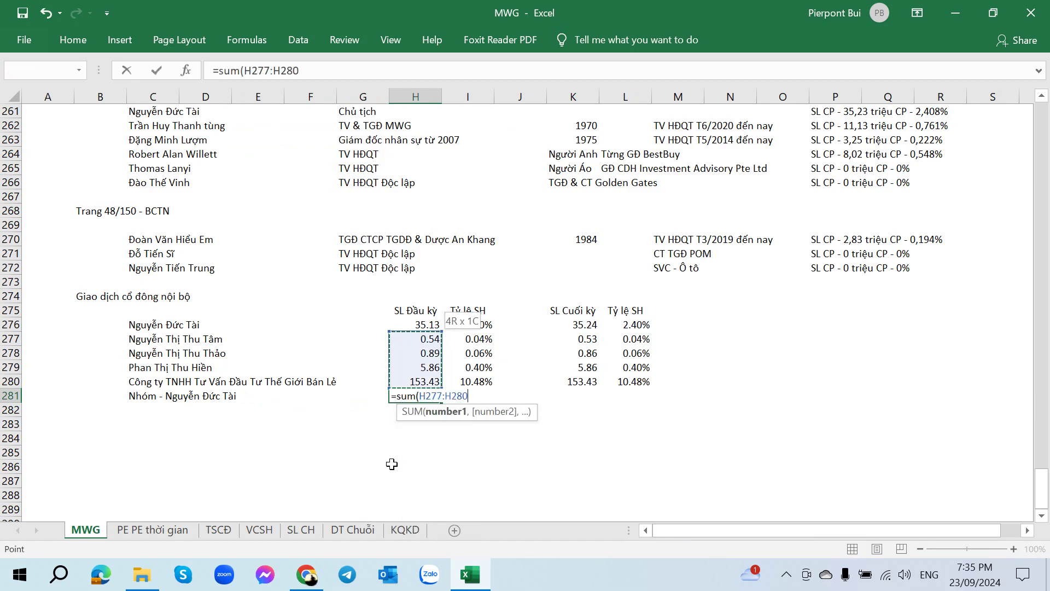
pyautogui.write(')')
pyautogui.press('Return')
pyautogui.press('Up')
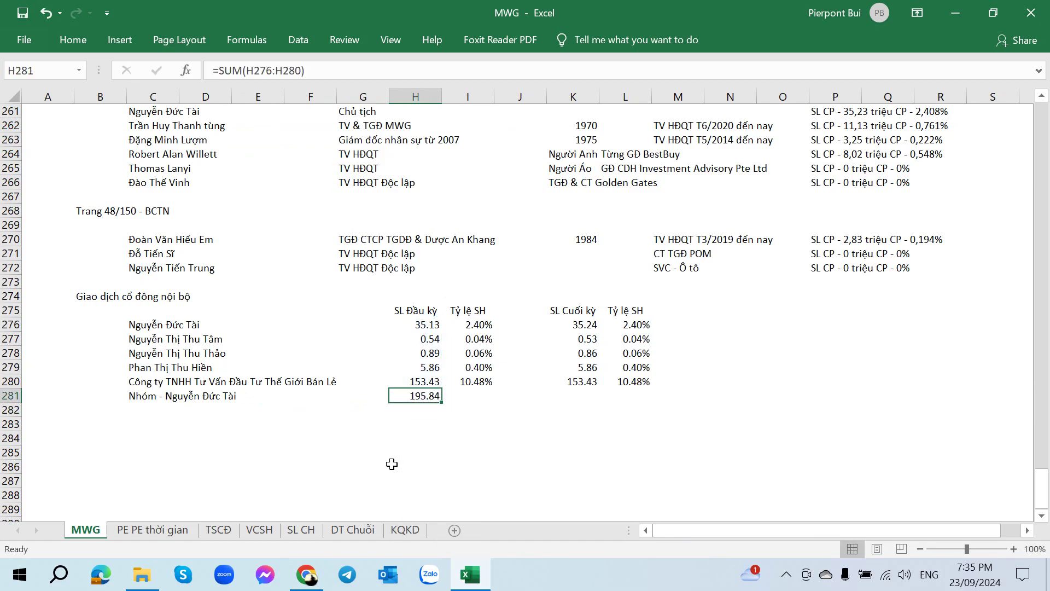
# - Total the group's opening ownership percentages in cell I281 with =SUM(I276:I280)
pyautogui.press('Right')
pyautogui.press('Up')
pyautogui.press('Down')
pyautogui.write('=sum(')
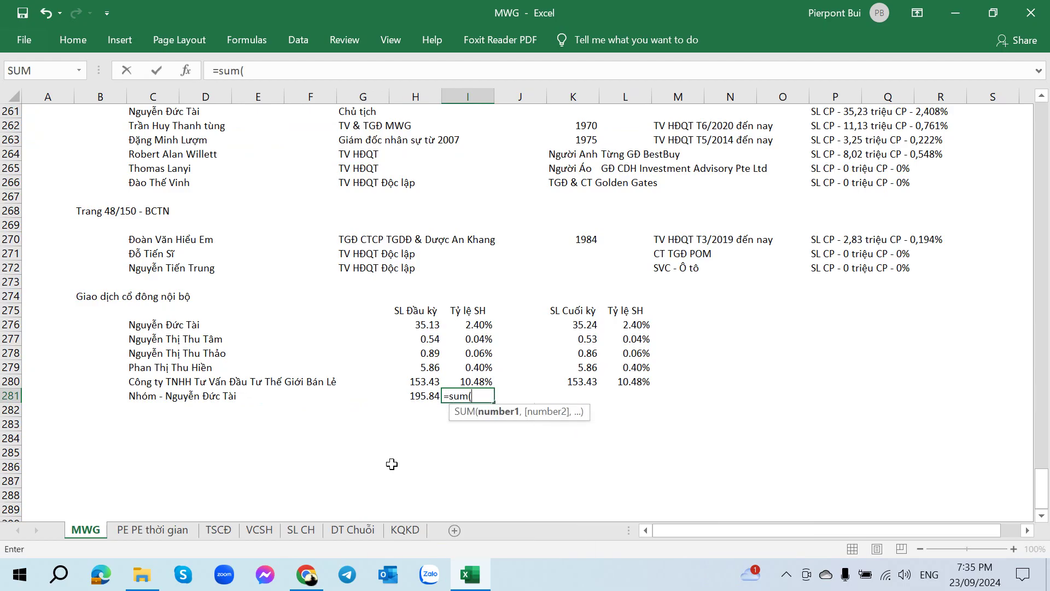
pyautogui.press('Up')
pyautogui.press('Down')
pyautogui.press('Up')
pyautogui.hotkey('shift', 'Up')
pyautogui.hotkey('shift', 'Up')
pyautogui.hotkey('shift', 'Up')
pyautogui.hotkey('shift', 'Up')
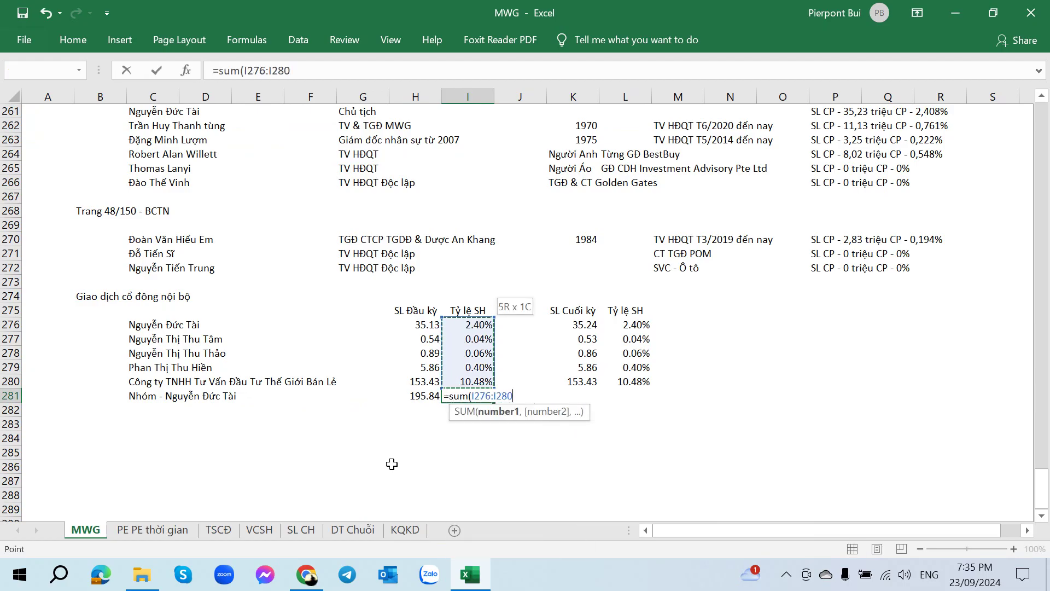
pyautogui.write(')')
pyautogui.press('Return')
pyautogui.press('Up')
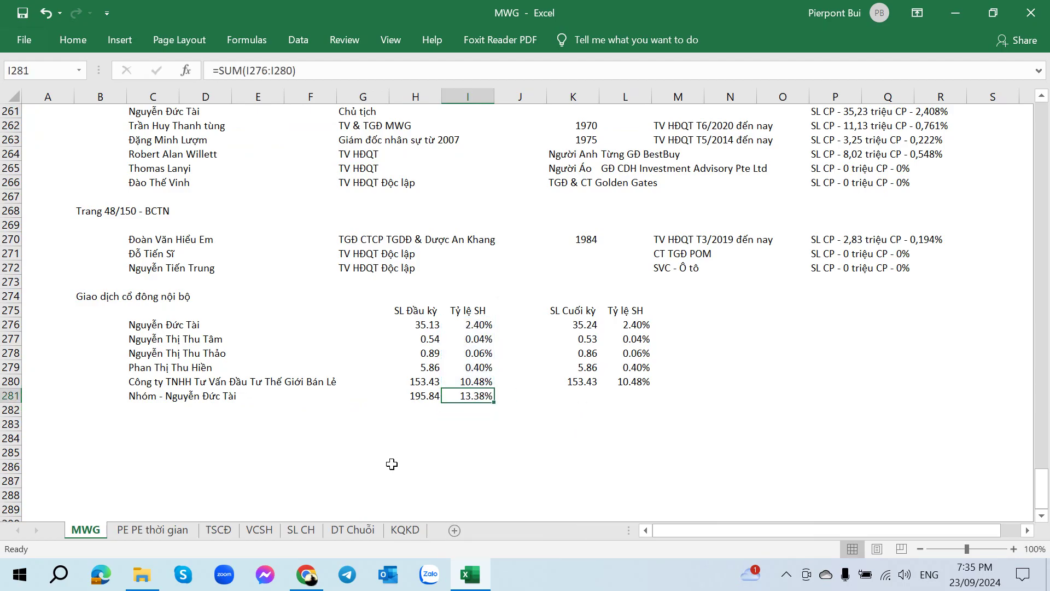
# - Copy the chairman's group totals from H281:I281 into the closing quantity and ownership columns at K281:L281
pyautogui.hotkey('alt', 'Tab')
pyautogui.hotkey('alt', 'Tab')
pyautogui.hotkey('shift', 'Left')
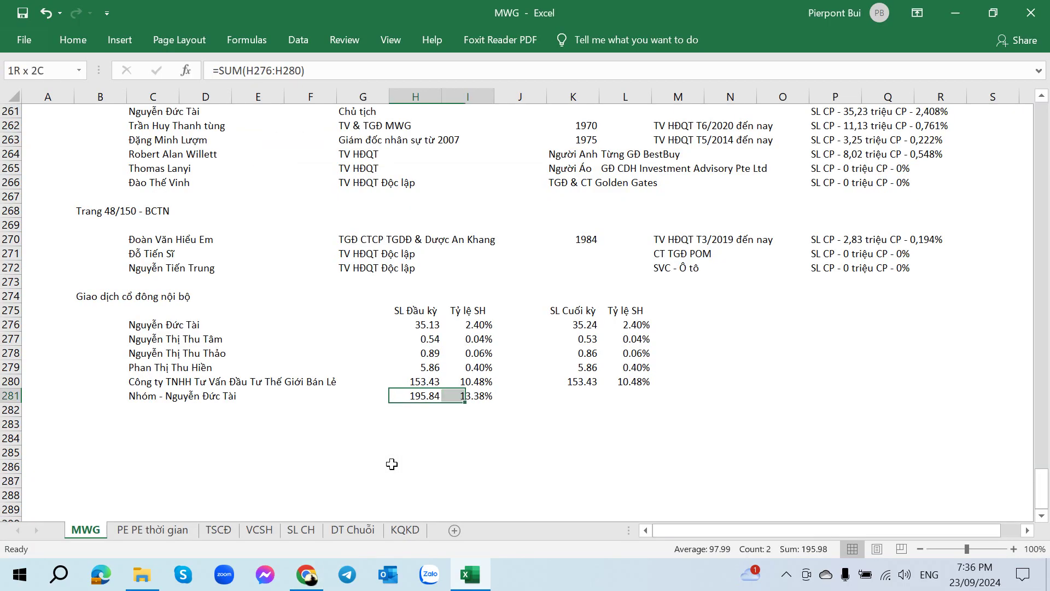
pyautogui.hotkey('ctrl', 'c')
pyautogui.press('Right')
pyautogui.press('Right')
pyautogui.hotkey('ctrl', 'v')
pyautogui.press('Down')
pyautogui.press('Down')
pyautogui.press('Left')
pyautogui.press('Left')
pyautogui.press('Left')
pyautogui.press('Left')
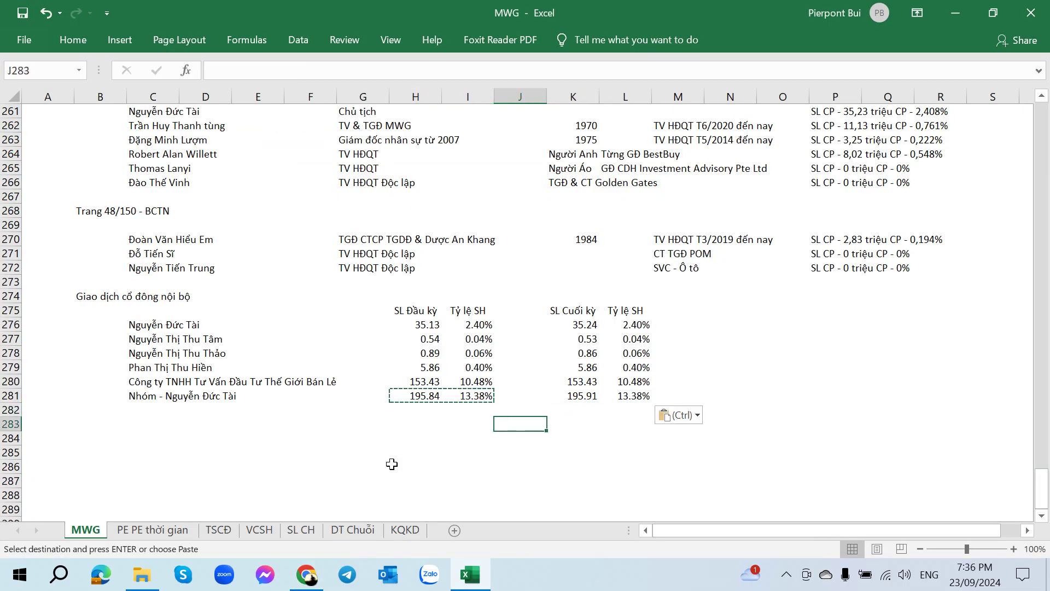
pyautogui.press('Left')
pyautogui.press('Left')
pyautogui.press('Left')
pyautogui.press('Left')
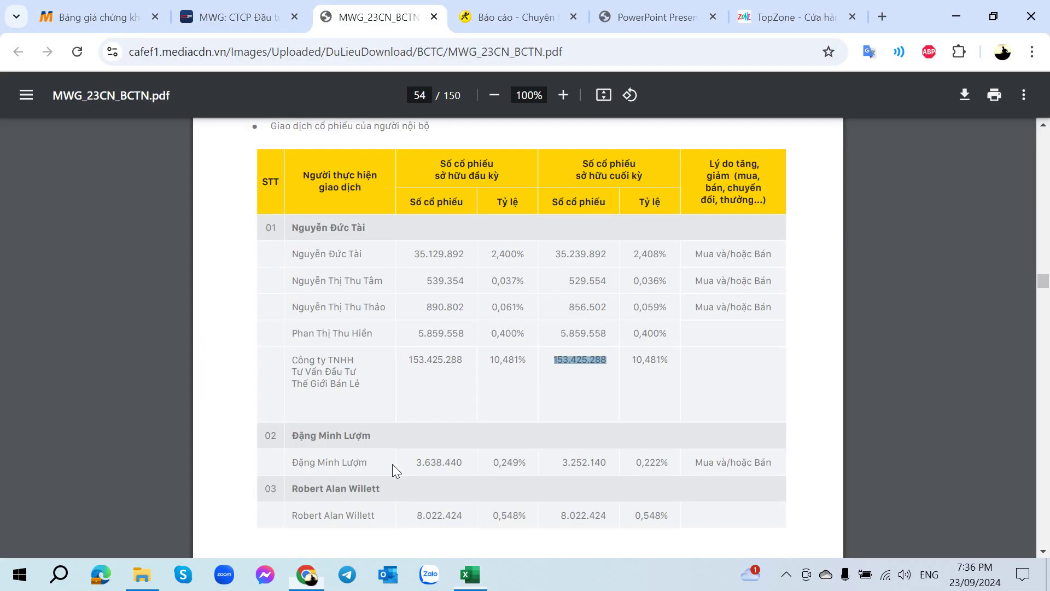
# - Switch to the annual report in Chrome and examine the insider share transaction tables on pages 54 and 55
pyautogui.hotkey('alt', 'Tab')
pyautogui.scroll(-2, 399, 447)
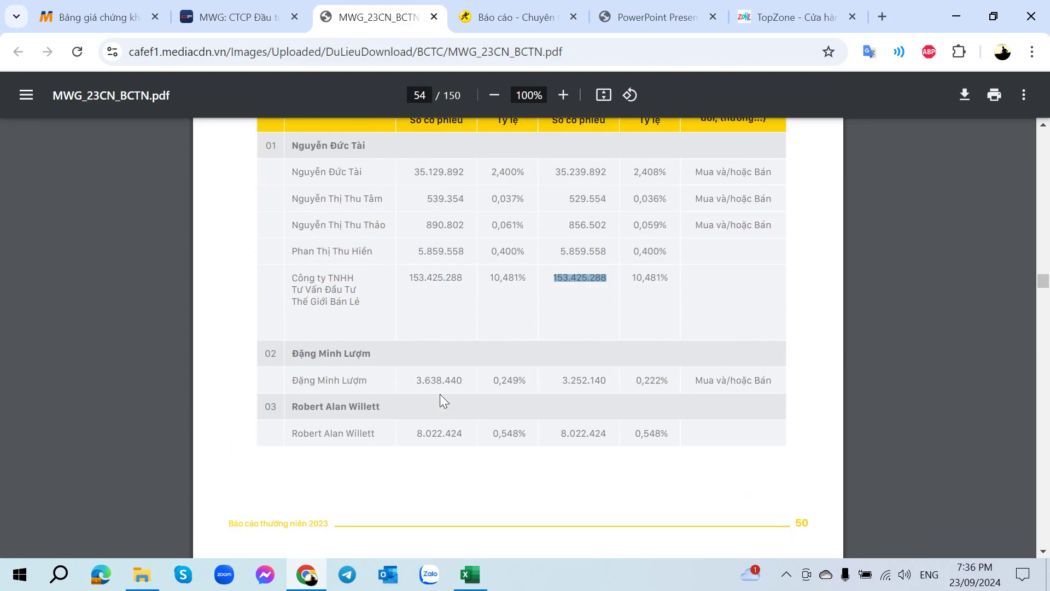
pyautogui.moveTo(512, 381); pyautogui.dragTo(518, 381)
pyautogui.scroll(-5, 553, 387)
pyautogui.scroll(3, 422, 403)
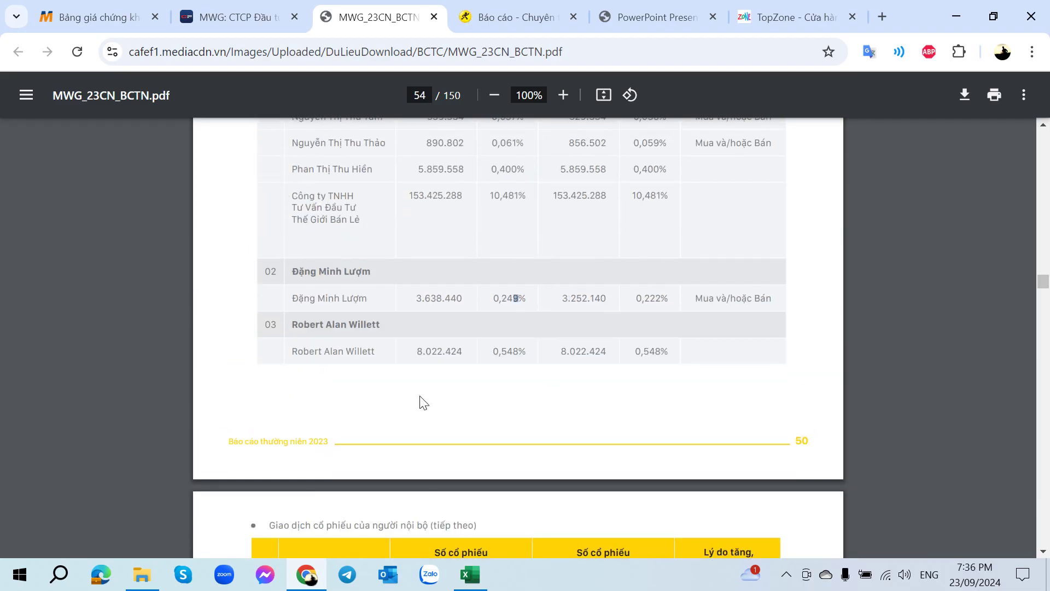
pyautogui.scroll(3, 371, 410)
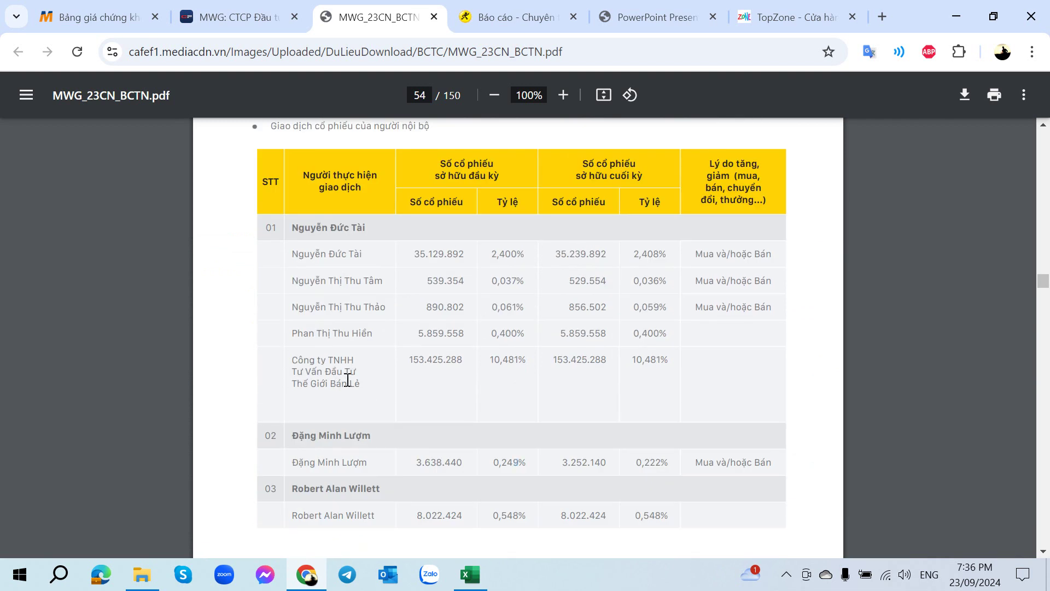
pyautogui.scroll(-2, 348, 379)
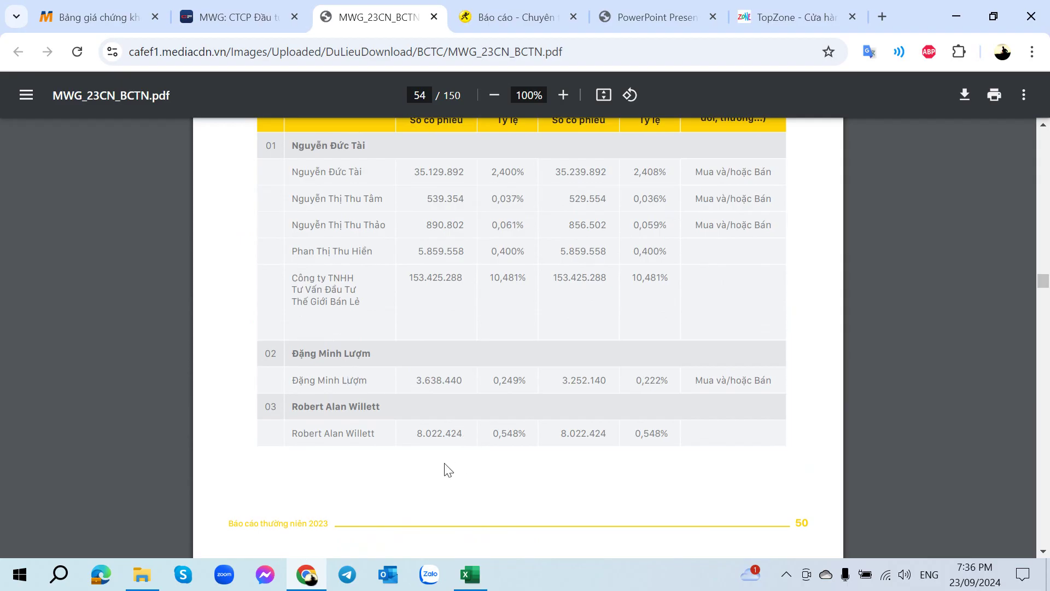
pyautogui.scroll(-3, 479, 449)
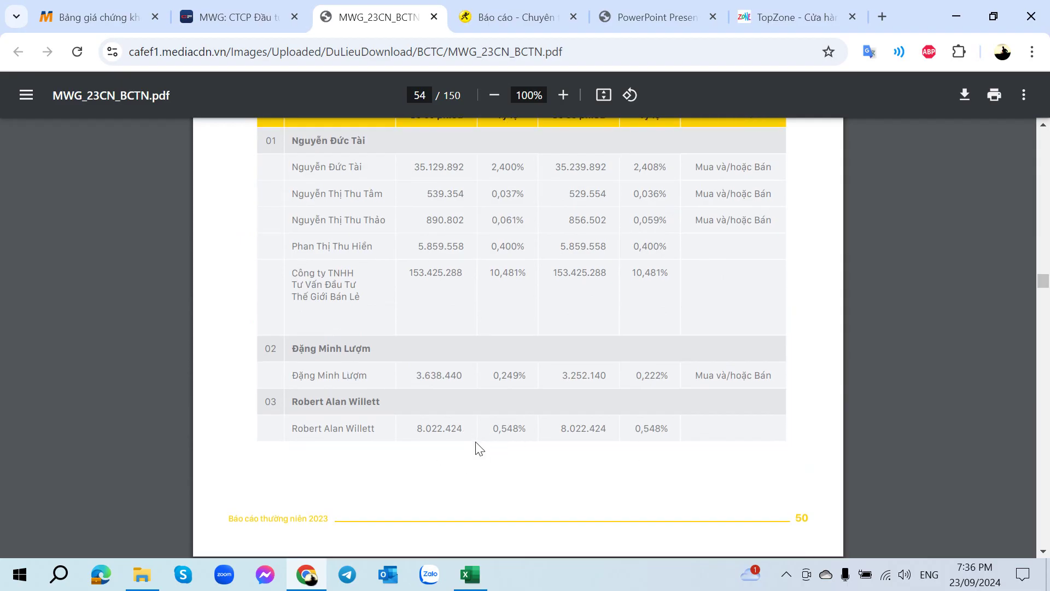
pyautogui.scroll(1, 474, 438)
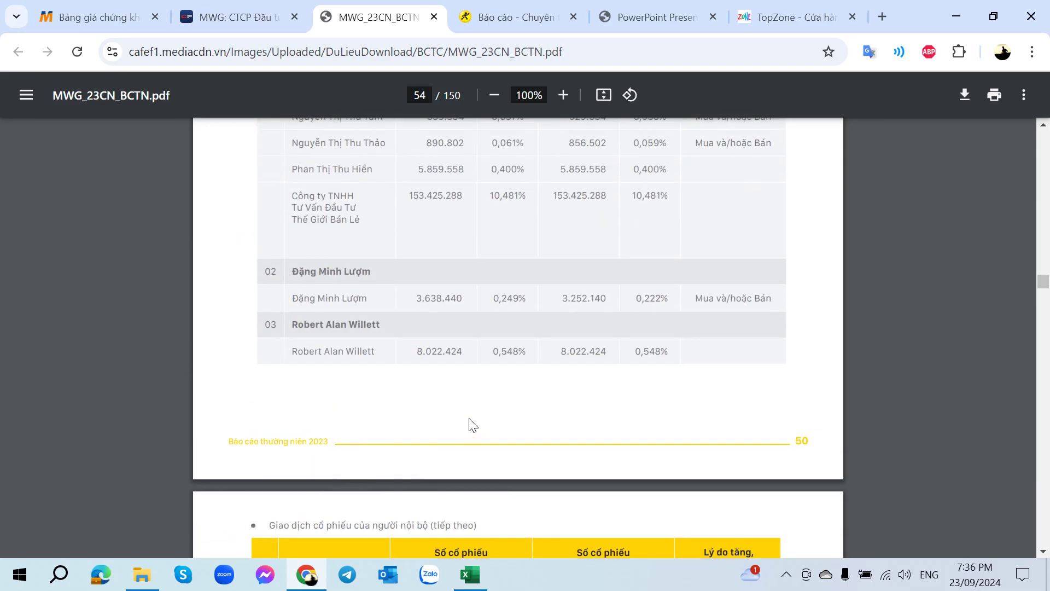
pyautogui.scroll(-5, 411, 362)
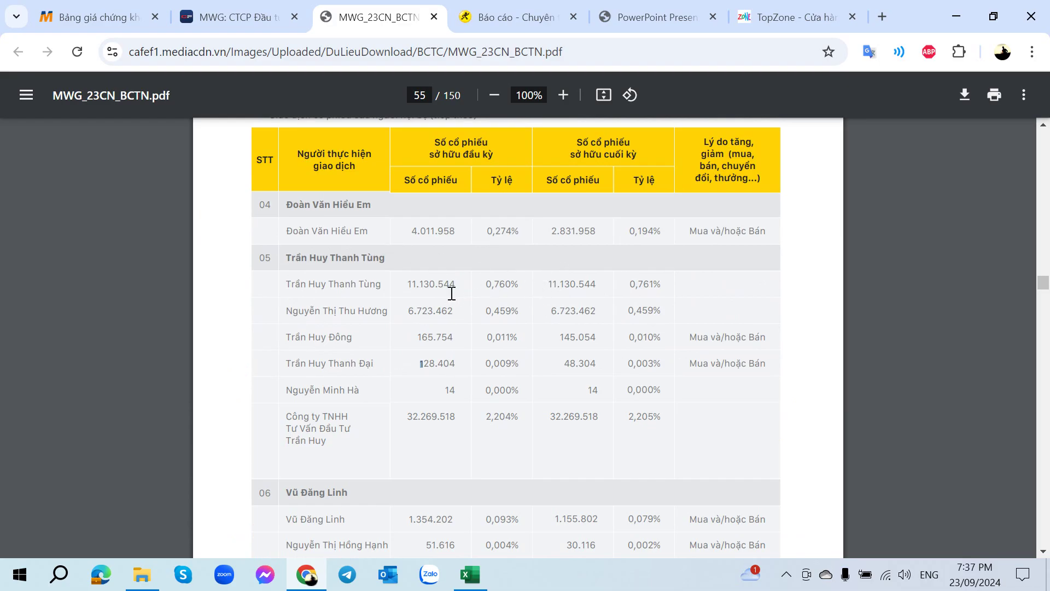
pyautogui.click(253, 346)
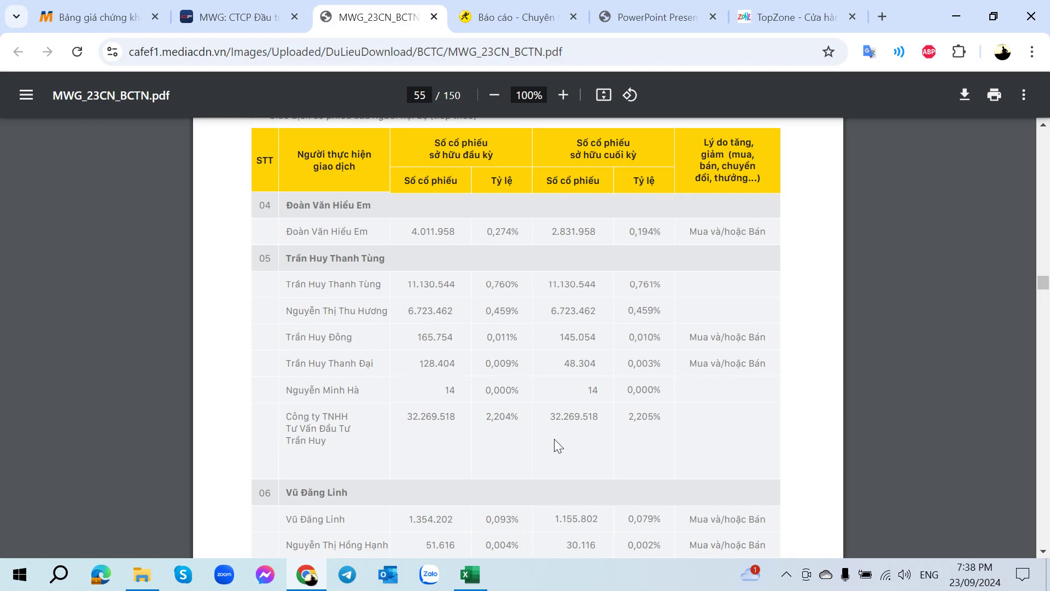
pyautogui.scroll(10, 554, 432)
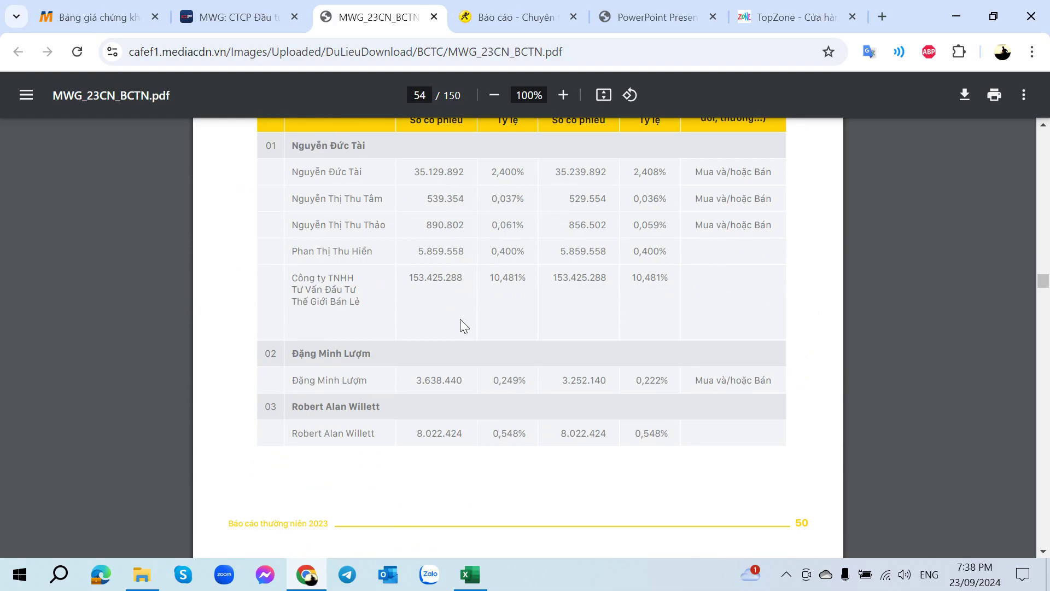
pyautogui.scroll(-10, 453, 332)
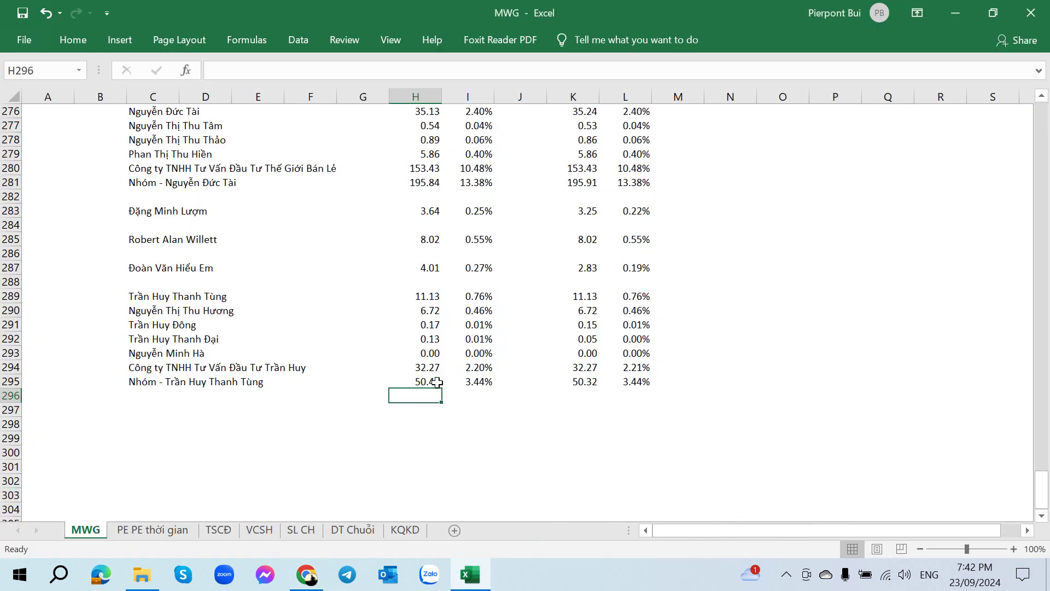
# - Check the opening ownership total in I295 of the MWG sheet against the remaining insider entries on page 55 of the report
pyautogui.click(466, 383)
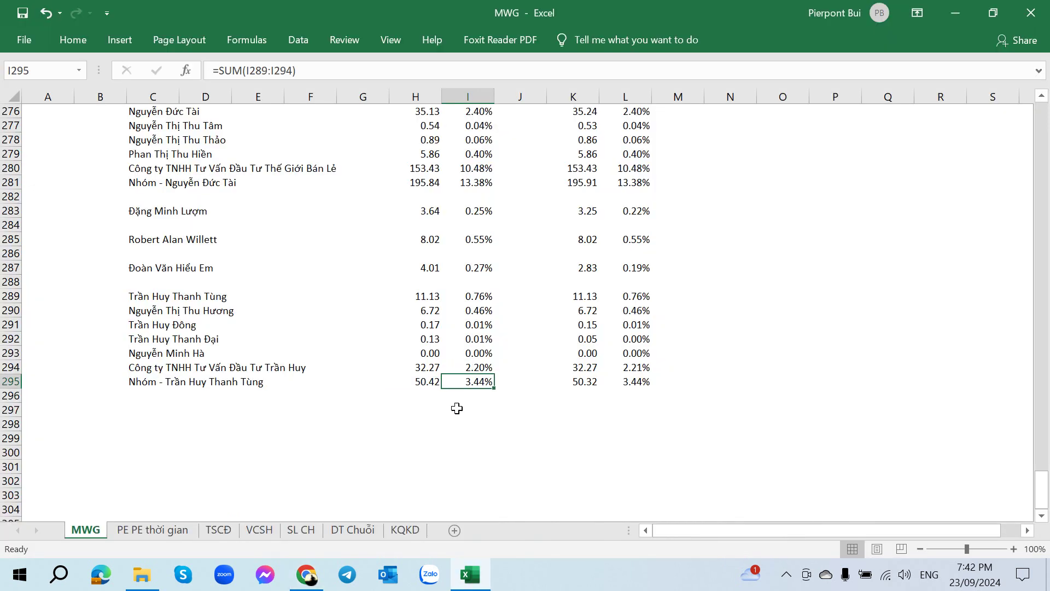
pyautogui.scroll(3, 208, 383)
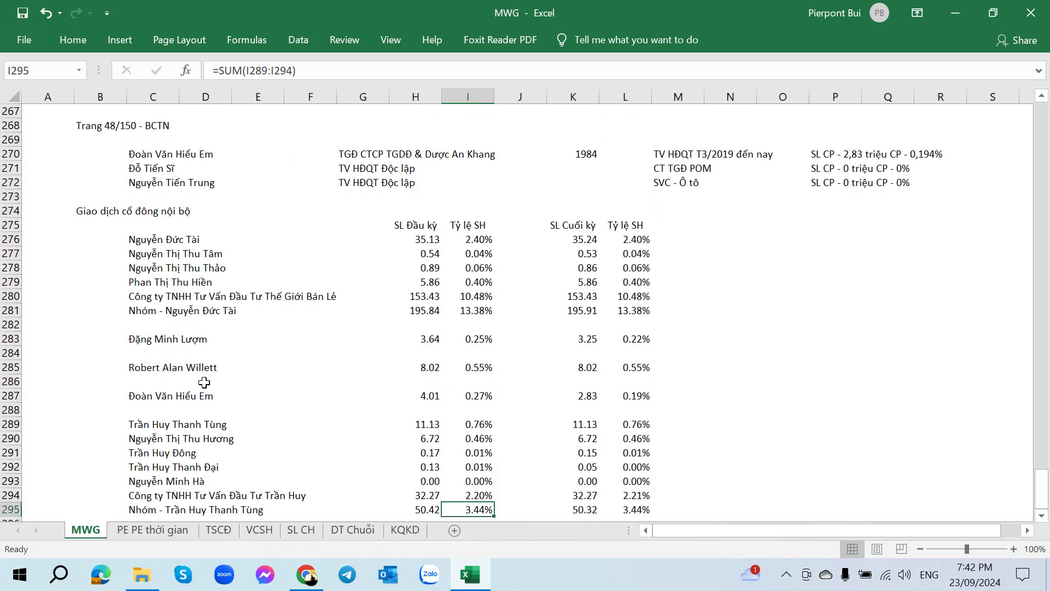
pyautogui.scroll(-2, 206, 383)
pyautogui.hotkey('alt', 'Tab')
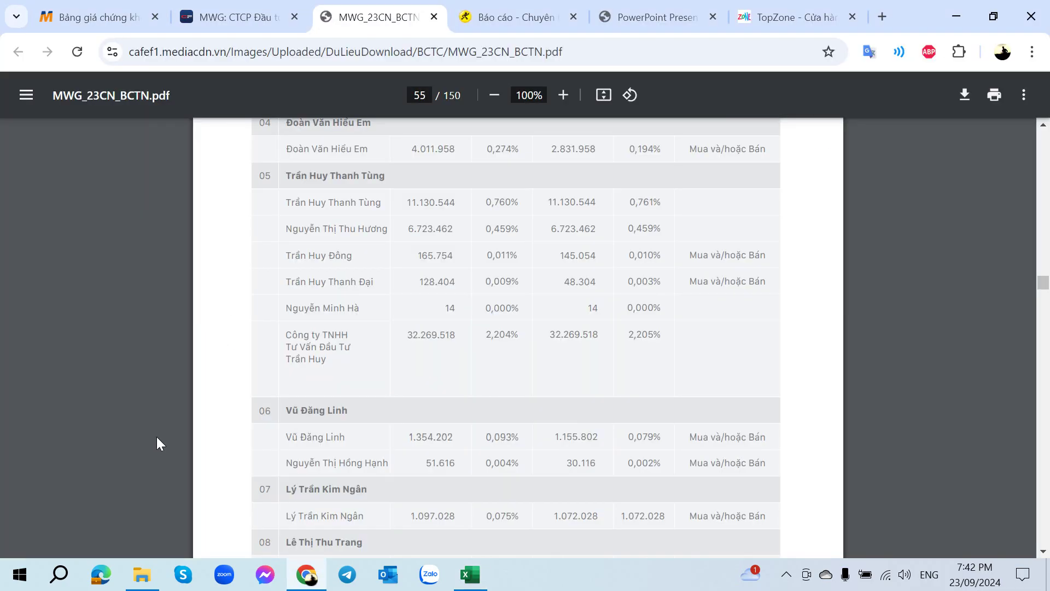
pyautogui.scroll(-5, 178, 432)
pyautogui.scroll(3, 179, 432)
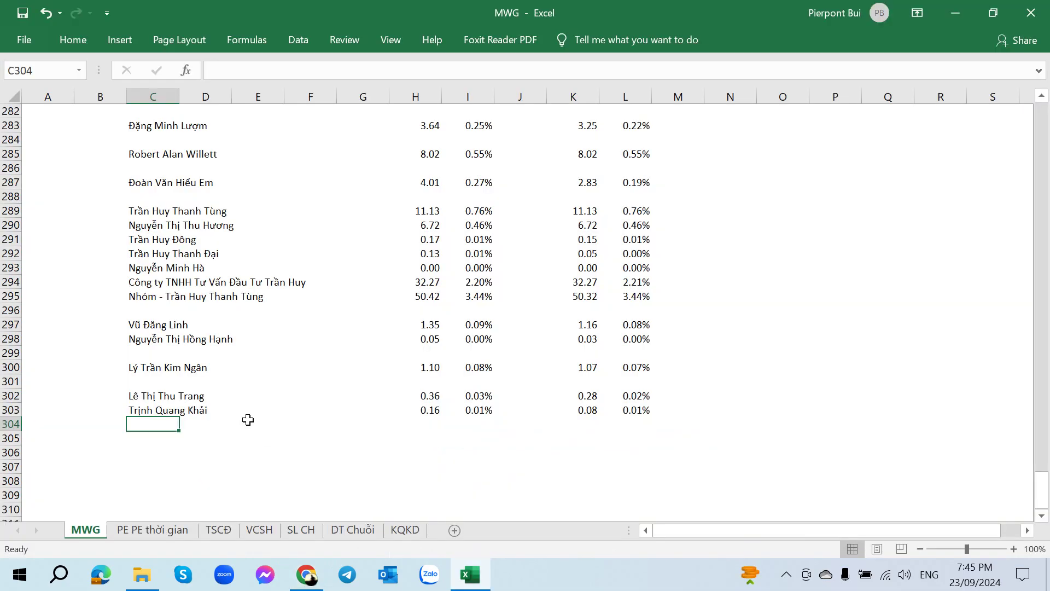
# - Review the internal shareholder list in rows 275 to 303 of the MWG sheet, comparing opening and closing holdings
pyautogui.scroll(4, 241, 399)
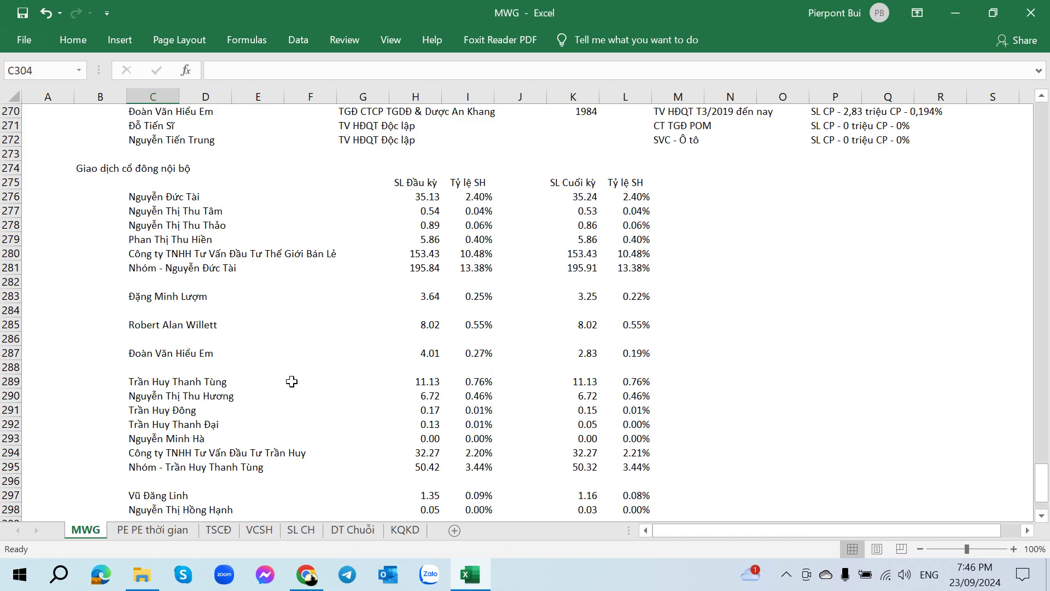
pyautogui.click(277, 339)
pyautogui.scroll(-3, 278, 339)
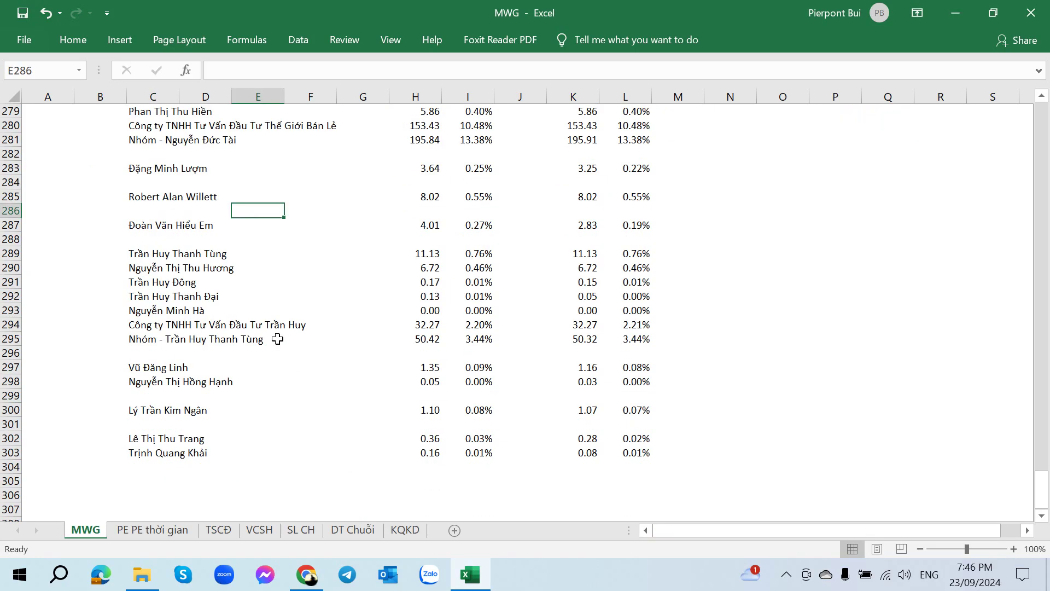
pyautogui.scroll(2, 277, 339)
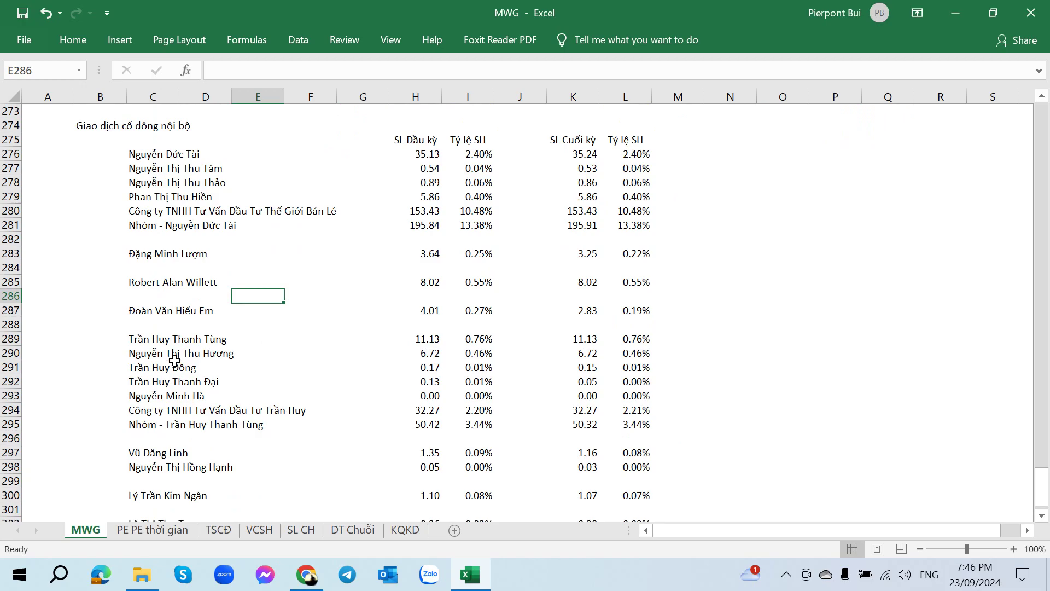
pyautogui.scroll(-2, 181, 356)
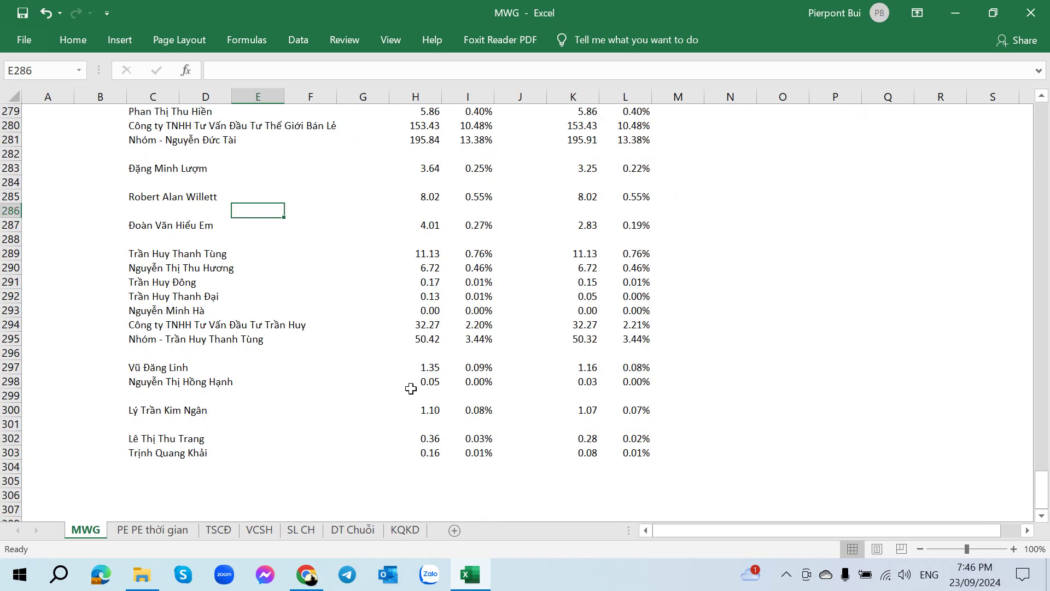
pyautogui.click(433, 367)
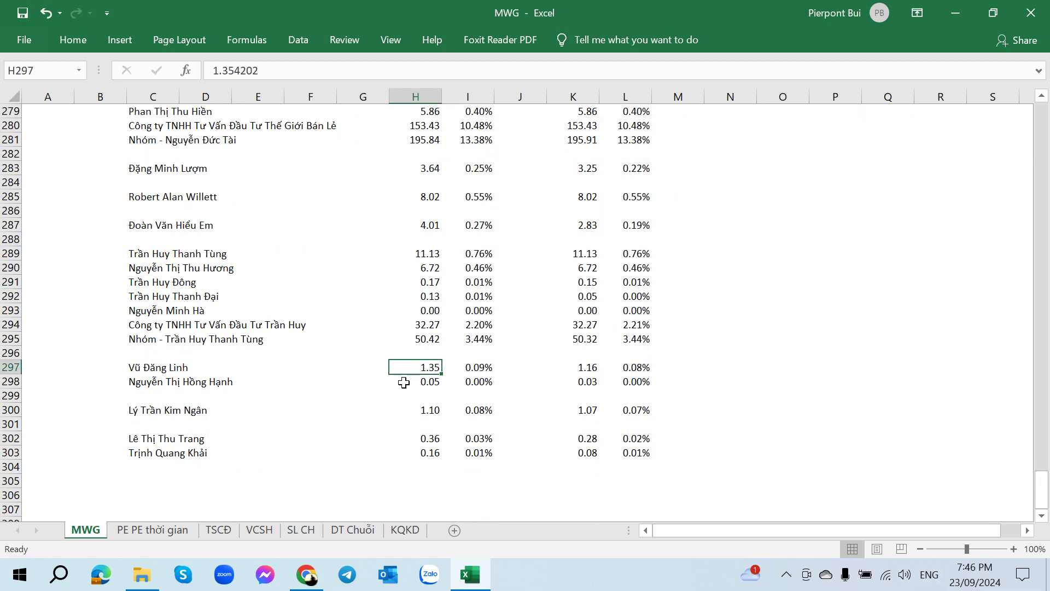
pyautogui.scroll(2, 404, 382)
pyautogui.scroll(-2, 404, 382)
# - Switch to the annual report in Chrome and read the table of contracts with insiders on page 55, including the consulting fee
pyautogui.click(306, 575)
pyautogui.scroll(-3, 355, 416)
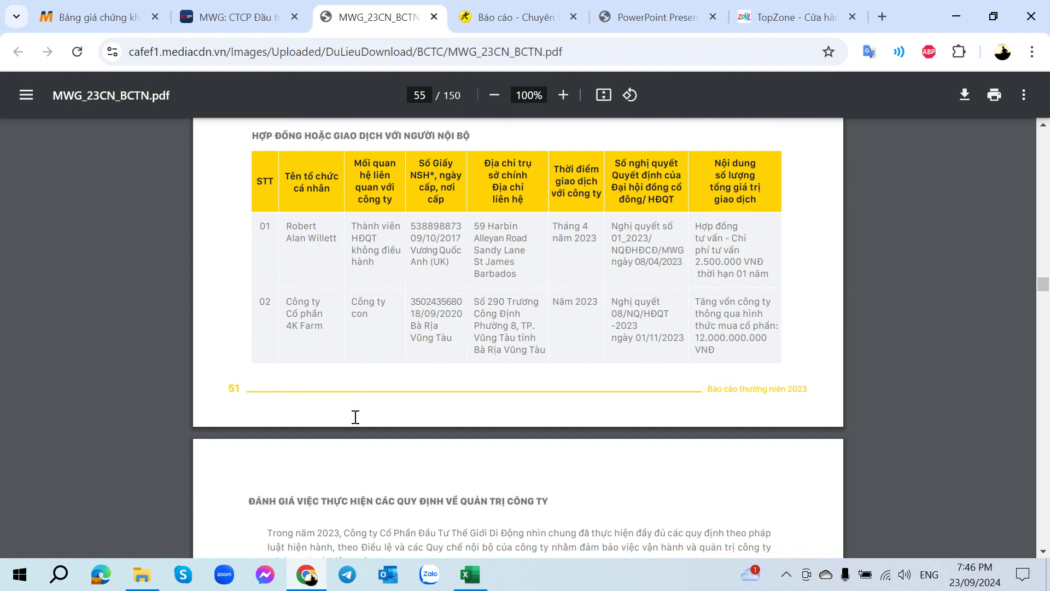
pyautogui.scroll(2, 359, 380)
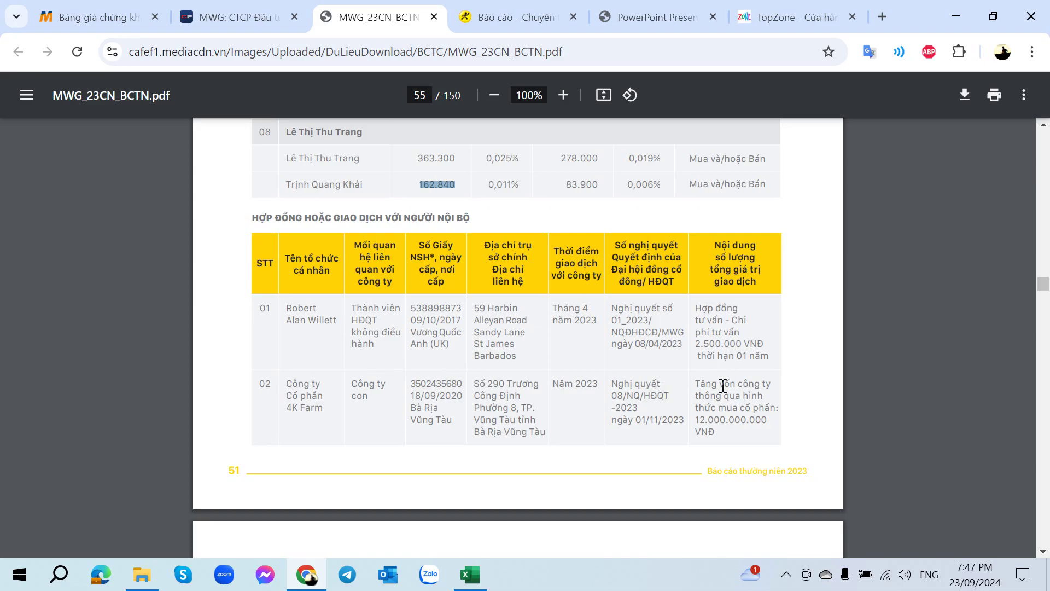
pyautogui.moveTo(701, 347); pyautogui.dragTo(783, 345)
pyautogui.click(716, 340)
pyautogui.moveTo(716, 340); pyautogui.dragTo(764, 344)
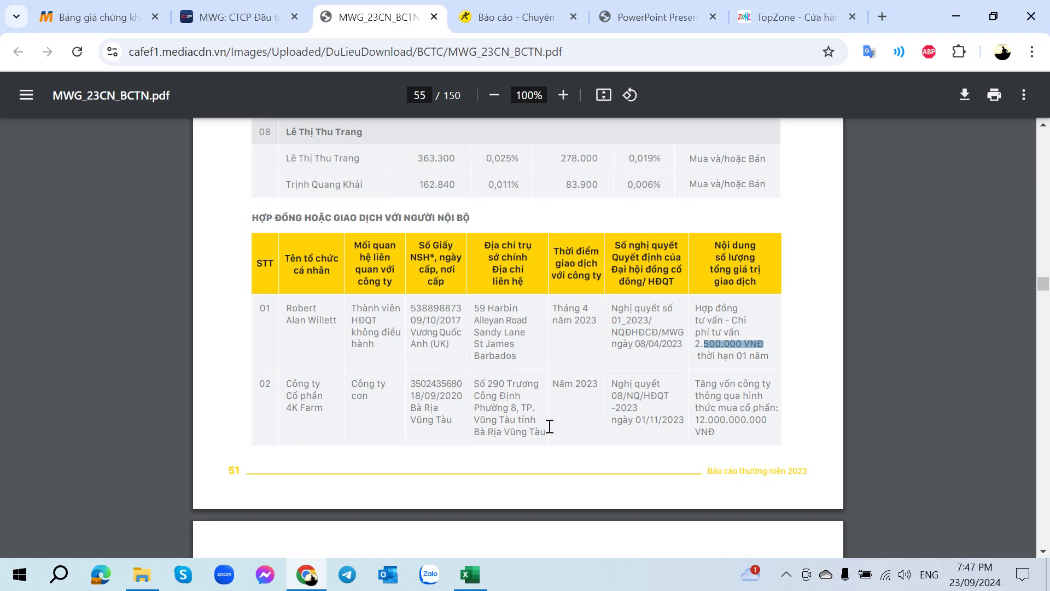
pyautogui.click(761, 350)
pyautogui.scroll(-1, 690, 387)
# - Read the corporate governance assessment on pages 56 and 57, continuing to the consolidated financial statements cover on page 58
pyautogui.scroll(-5, 691, 387)
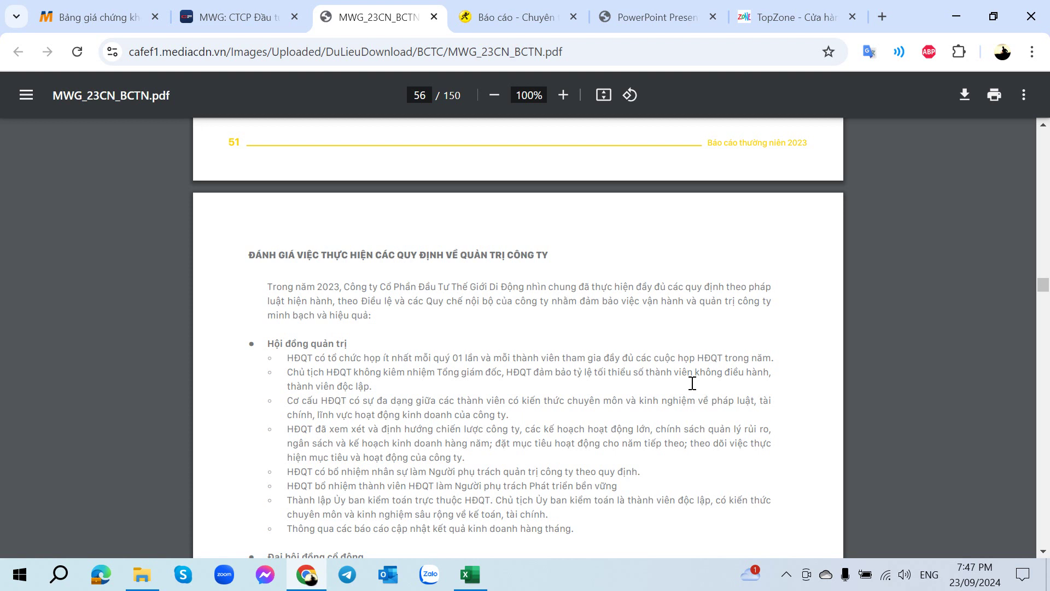
pyautogui.scroll(-3, 342, 342)
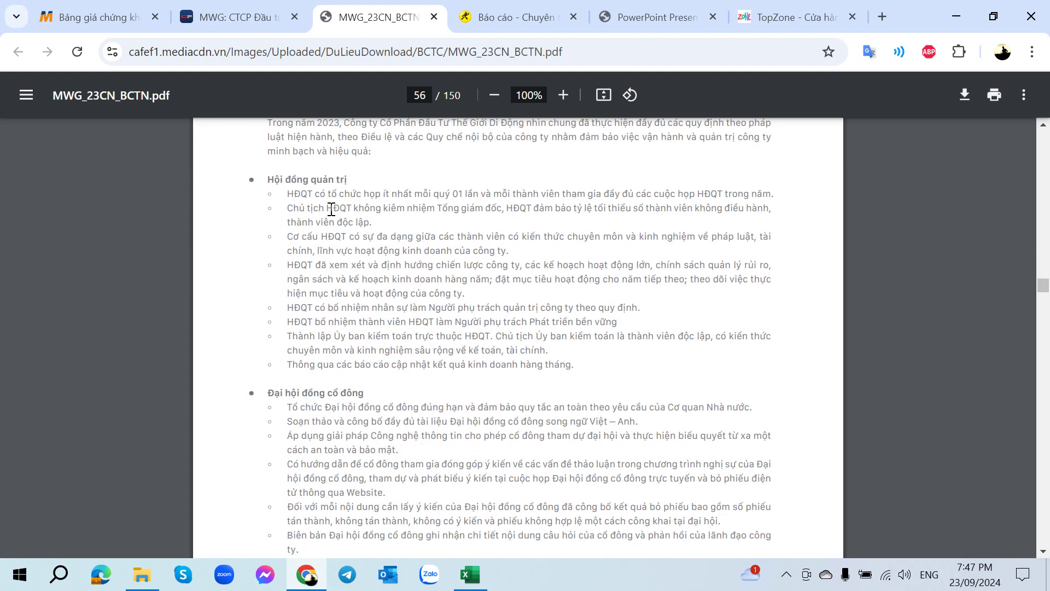
pyautogui.scroll(-3, 361, 367)
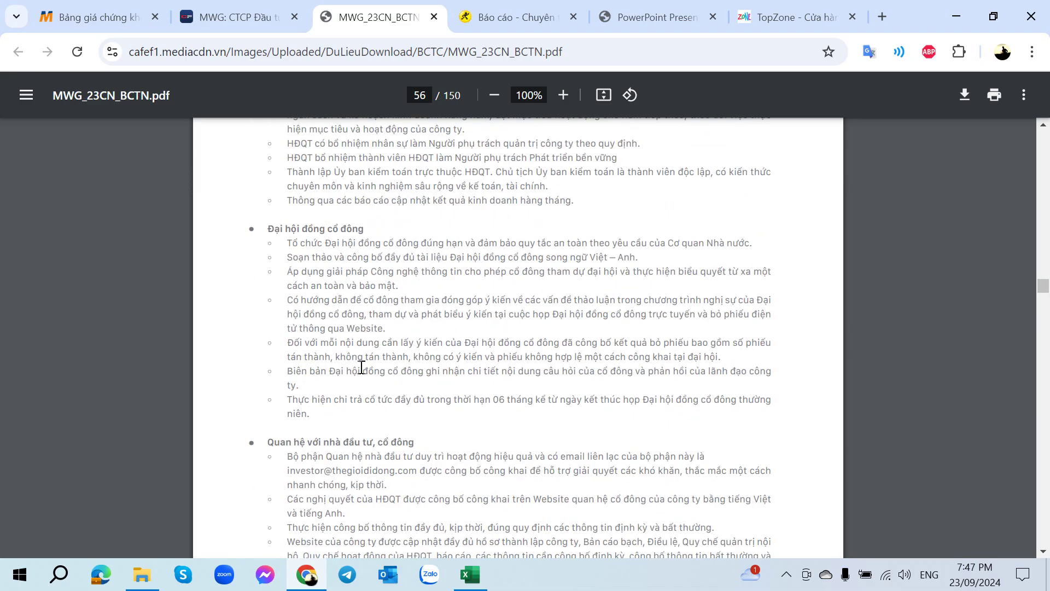
pyautogui.scroll(-5, 361, 367)
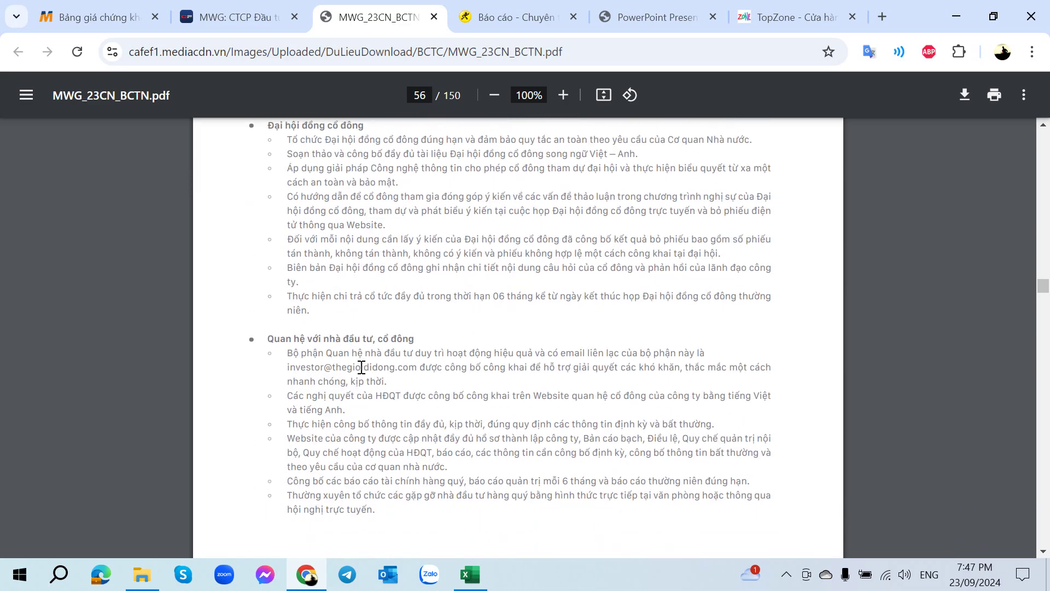
pyautogui.scroll(-7, 361, 367)
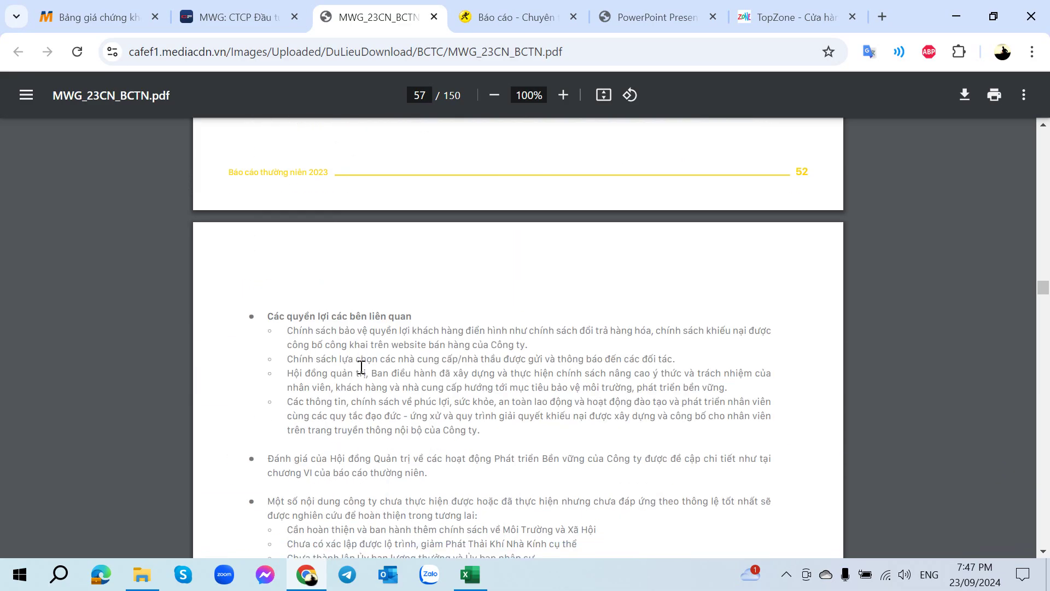
pyautogui.scroll(-17, 361, 367)
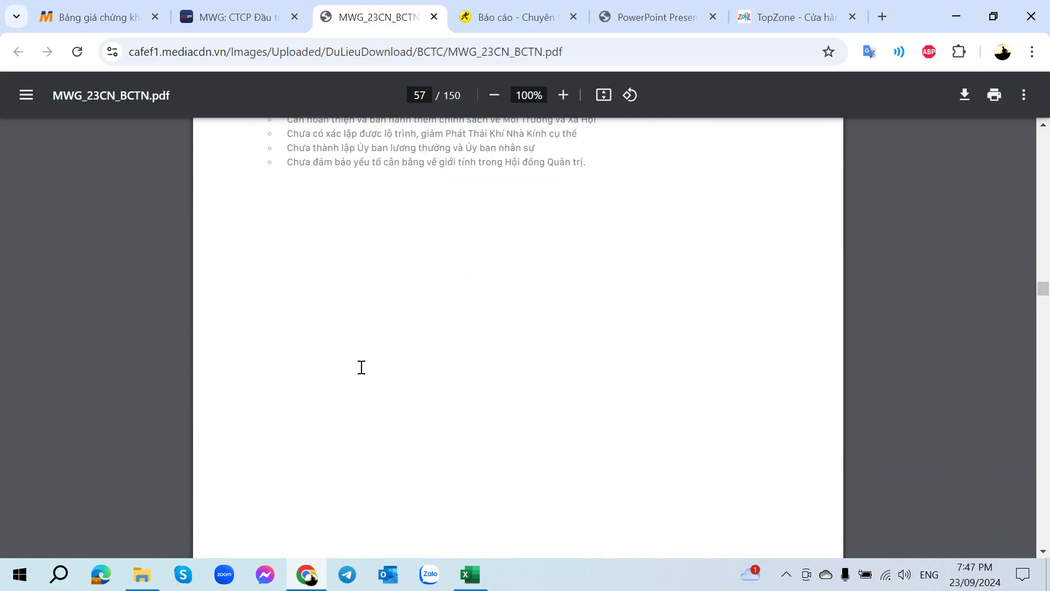
pyautogui.scroll(-3, 361, 367)
pyautogui.scroll(2, 361, 367)
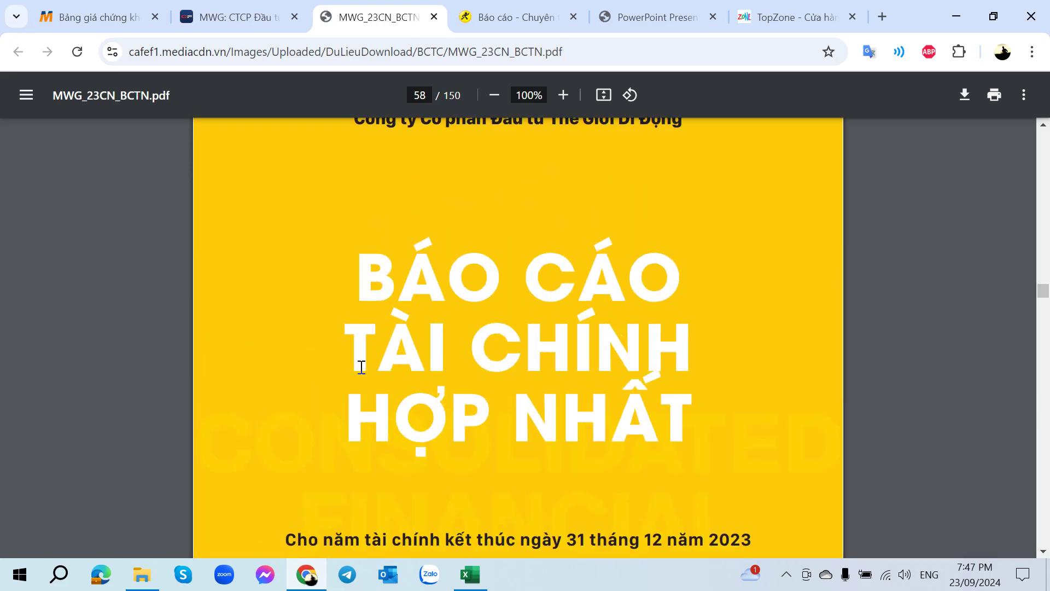
pyautogui.scroll(2, 361, 367)
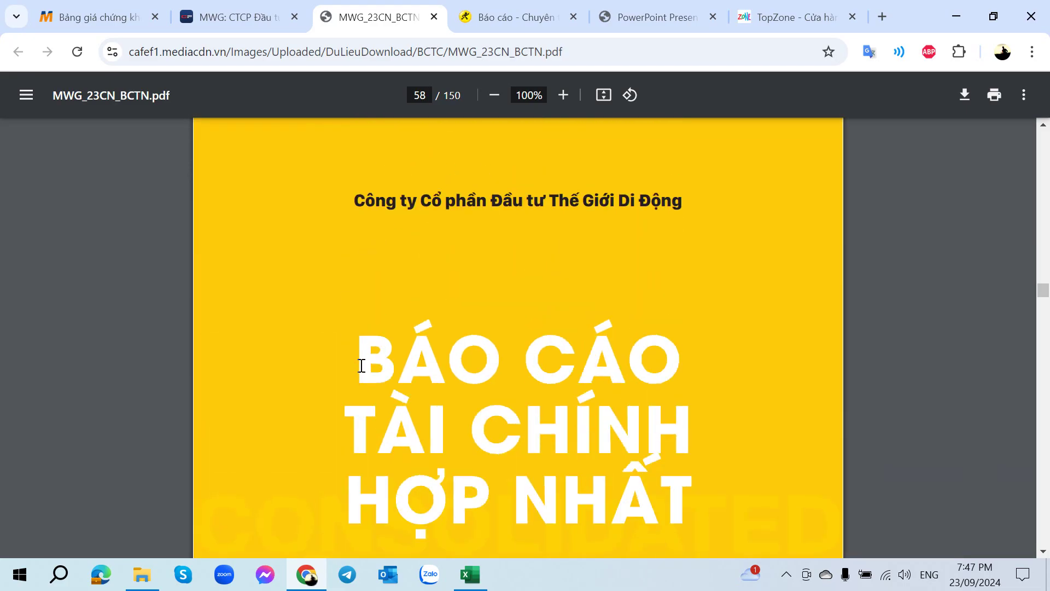
# - Open the PowerPoint Presentation PDF and examine the eight-month revenue chart and chain revenue breakdown on page 1
pyautogui.click(657, 16)
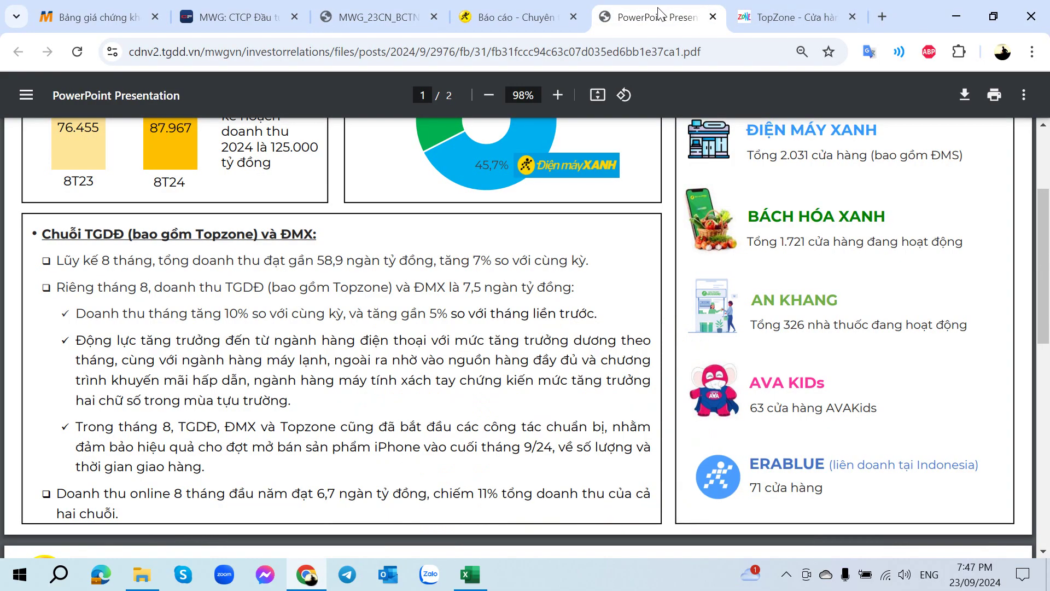
pyautogui.scroll(3, 550, 302)
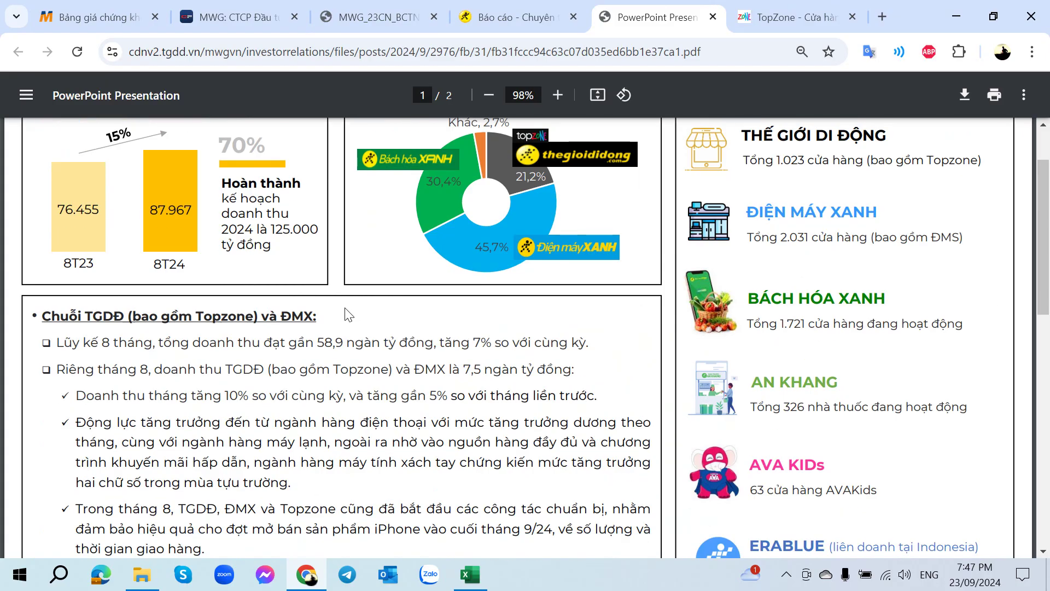
pyautogui.scroll(-2, 346, 313)
# - Compare the 8T/24 and 8T/23 cumulative revenue in N37 and N23 of Excel's DT Chuỗi sheet with the presentation's chart
pyautogui.click(470, 575)
pyautogui.click(353, 530)
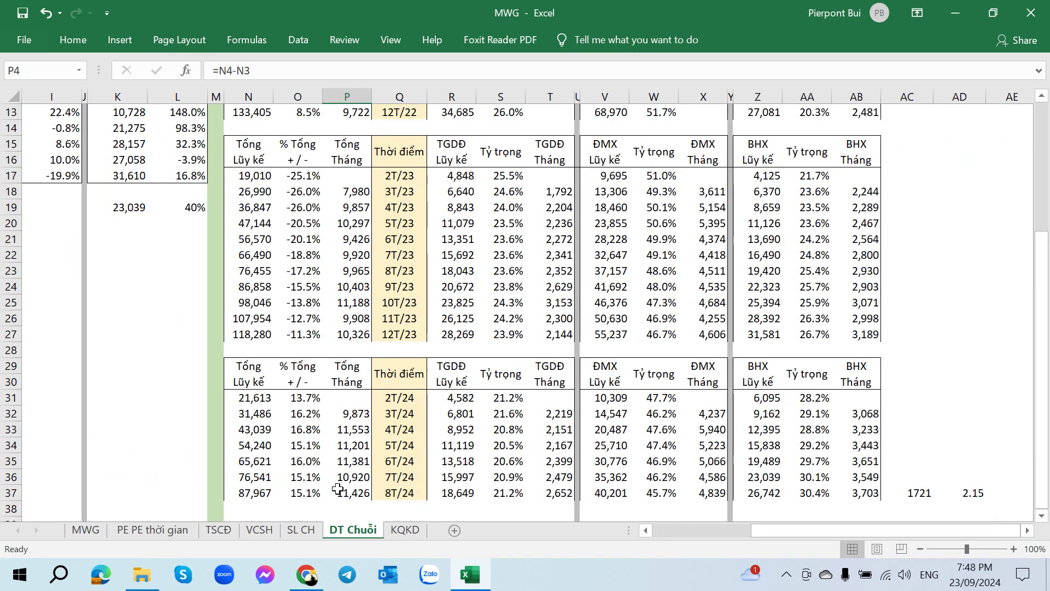
pyautogui.scroll(-1, 363, 490)
pyautogui.scroll(-1, 363, 491)
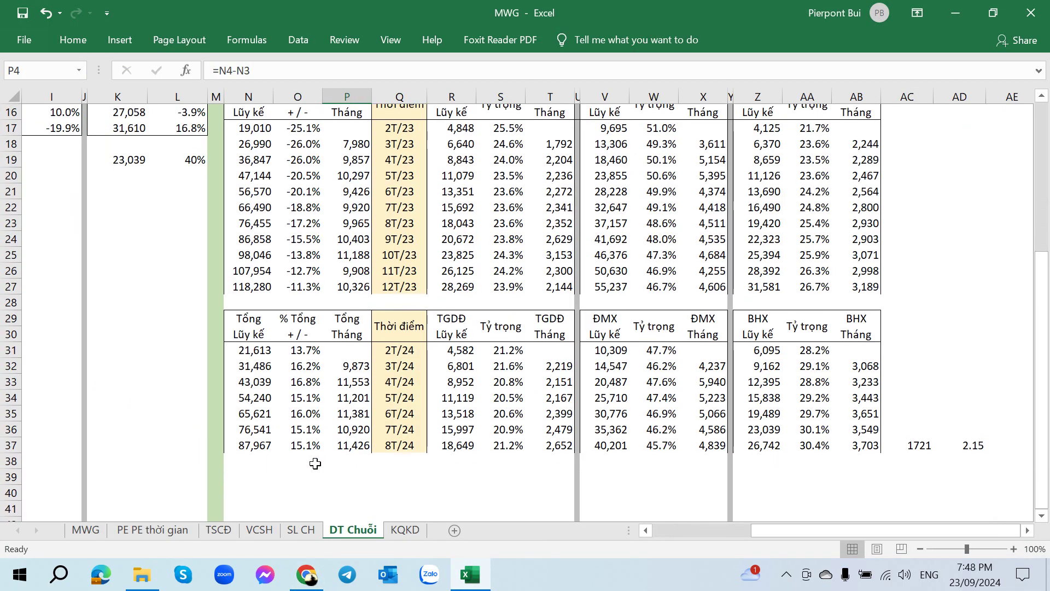
pyautogui.click(306, 575)
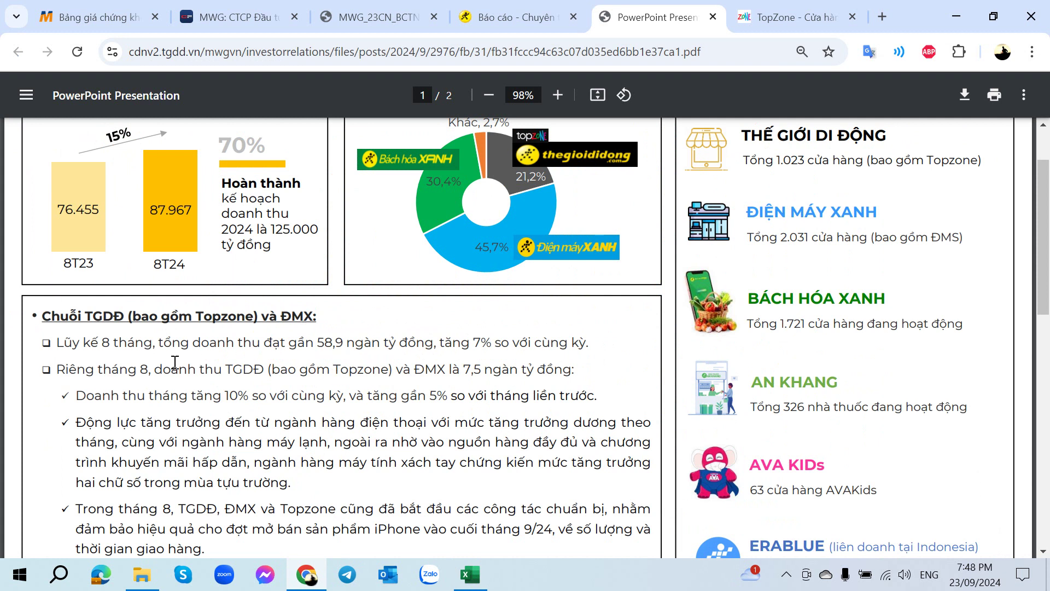
pyautogui.click(469, 574)
pyautogui.click(258, 451)
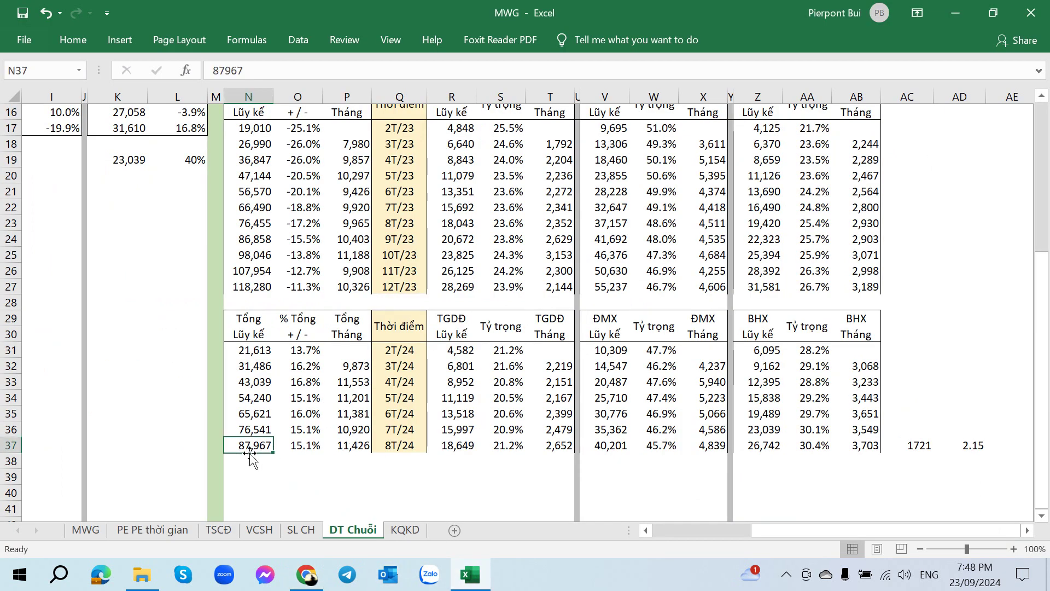
pyautogui.click(250, 224)
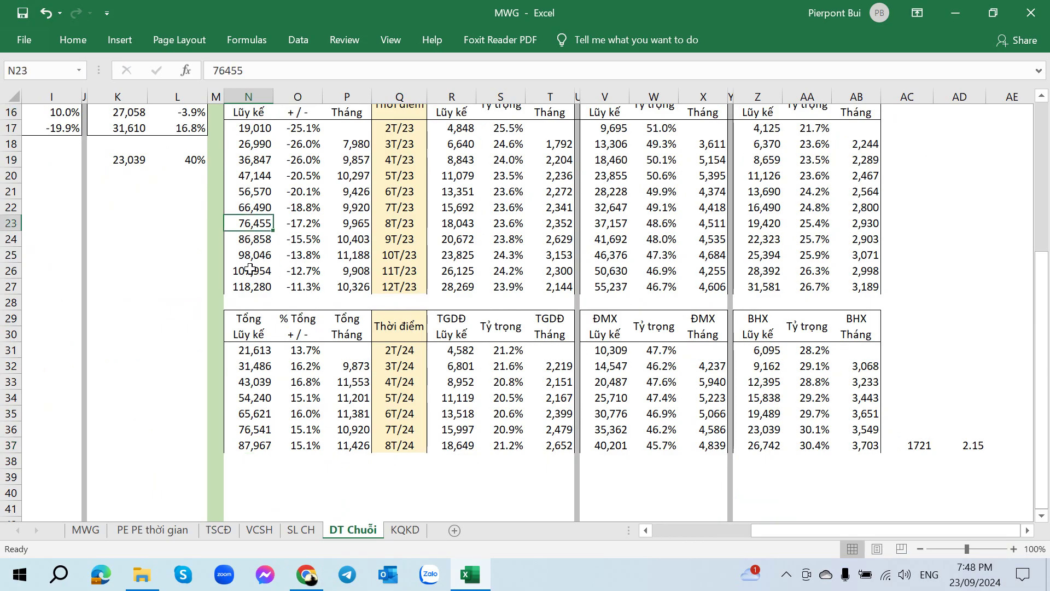